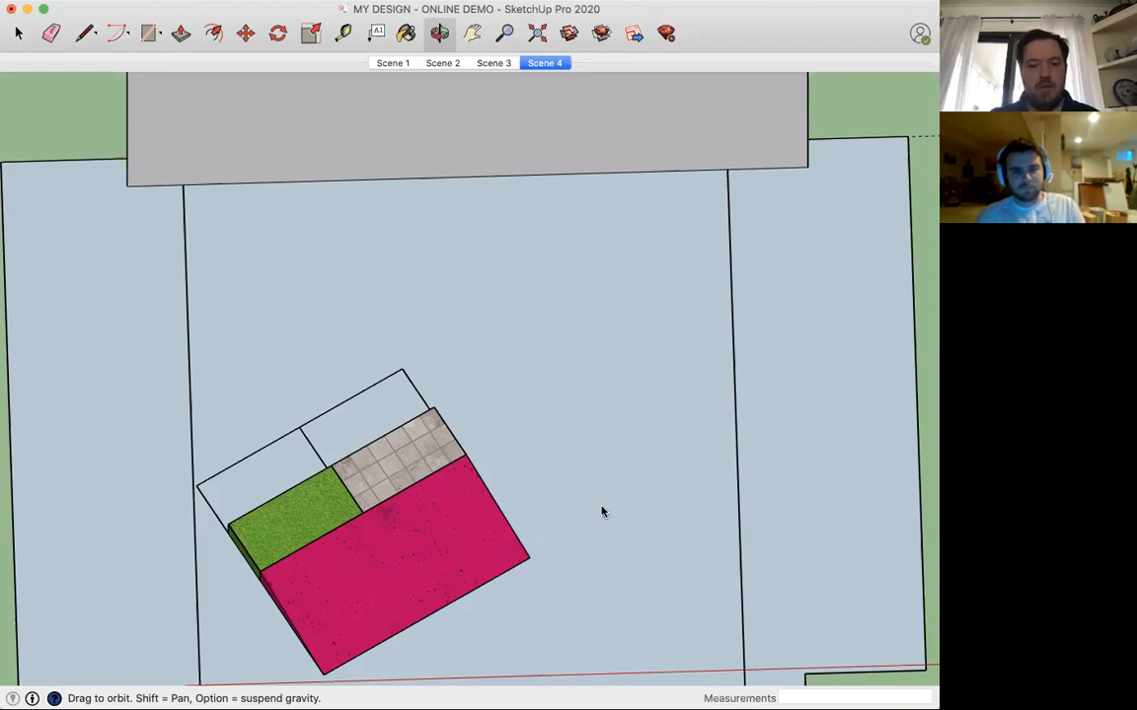
Combine the angled pink, green and tiled platform pieces into one group and delete it from the stage floor
{"action": "left_click_drag", "start_coordinate": [600, 533], "coordinate": [590, 366]}
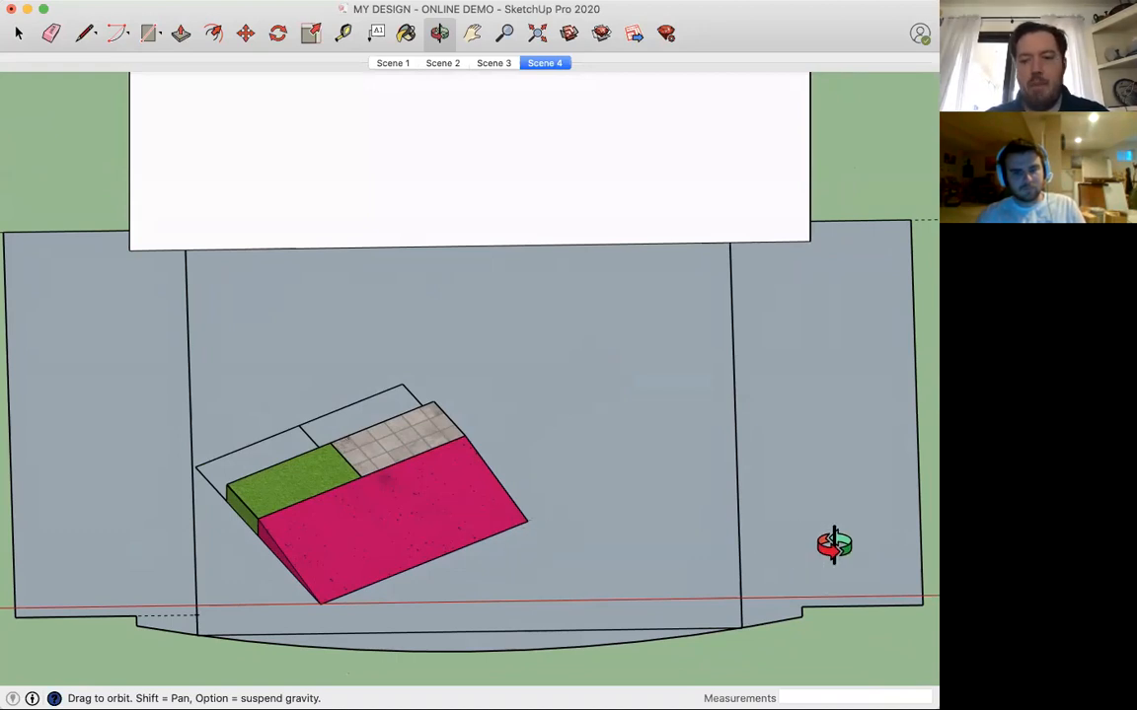
{"action": "left_click_drag", "start_coordinate": [845, 544], "coordinate": [592, 520]}
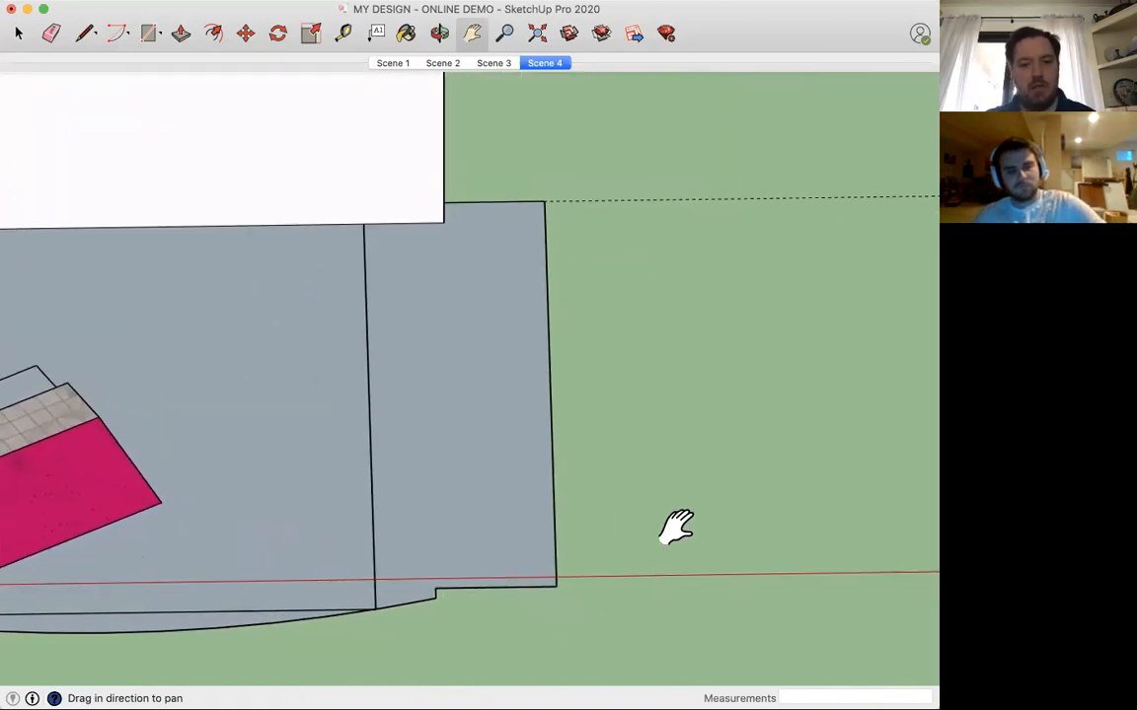
{"action": "left_click_drag", "start_coordinate": [726, 460], "coordinate": [596, 467]}
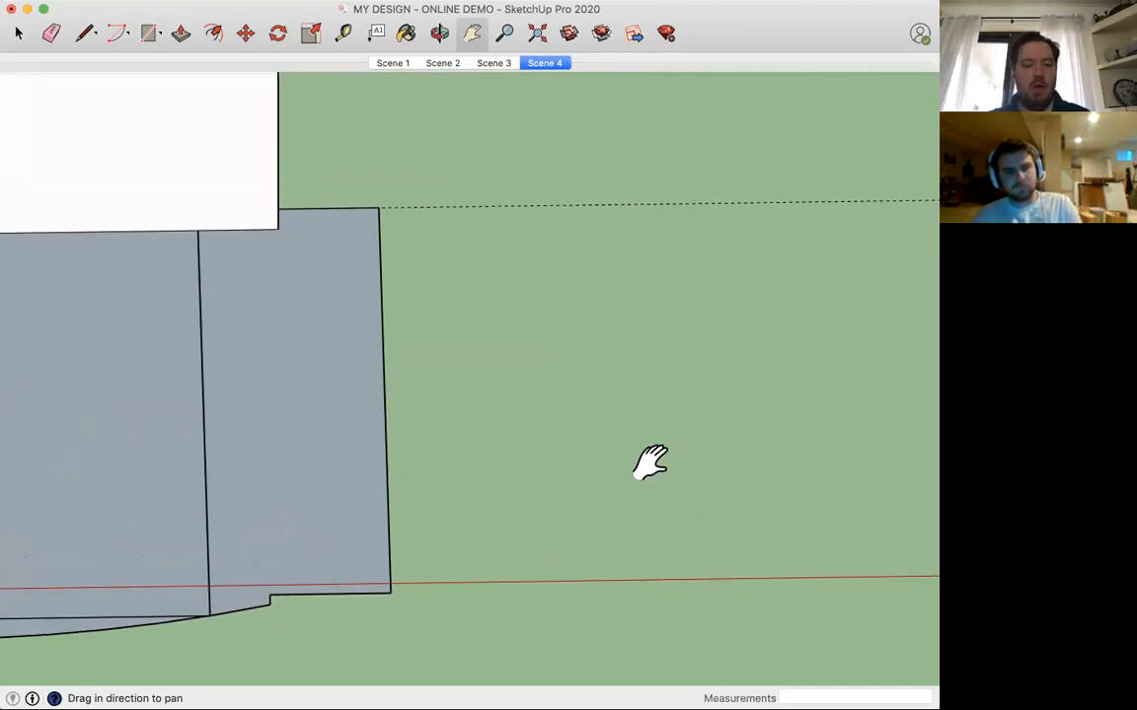
{"action": "left_click_drag", "start_coordinate": [370, 431], "coordinate": [501, 429]}
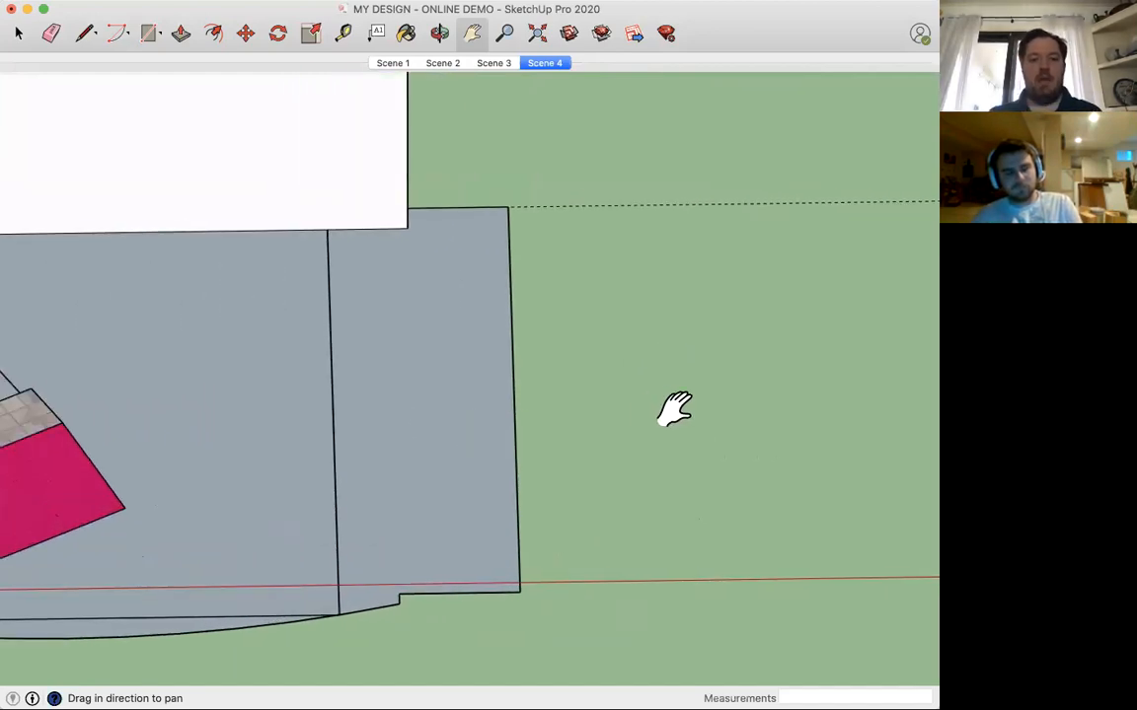
{"action": "left_click_drag", "start_coordinate": [119, 434], "coordinate": [476, 370]}
{"action": "key", "text": "space"}
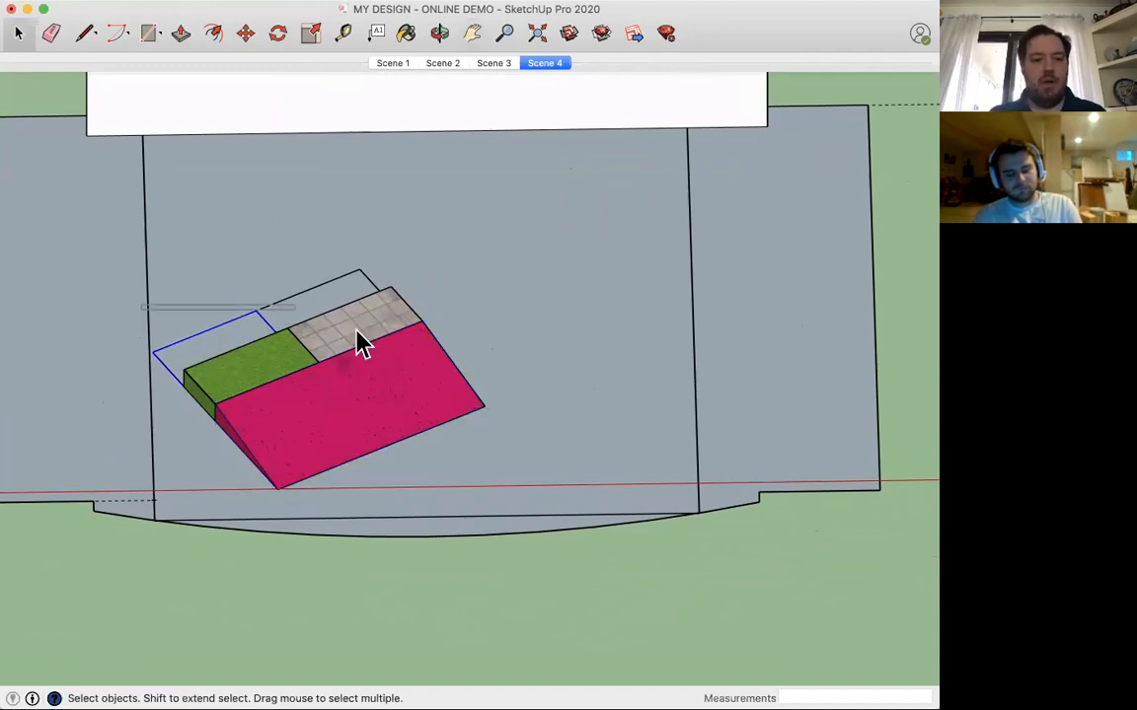
{"action": "left_click_drag", "start_coordinate": [145, 276], "coordinate": [493, 492]}
{"action": "left_click_drag", "start_coordinate": [106, 246], "coordinate": [531, 510]}
{"action": "right_click", "coordinate": [387, 375]}
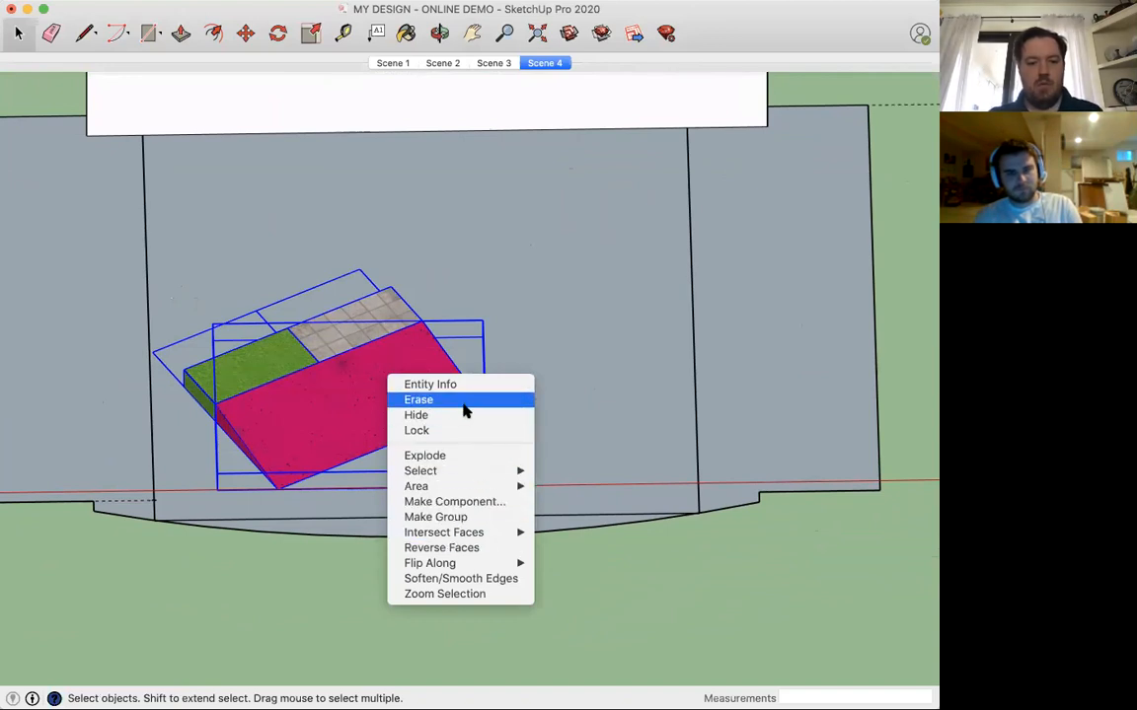
{"action": "left_click", "coordinate": [471, 517]}
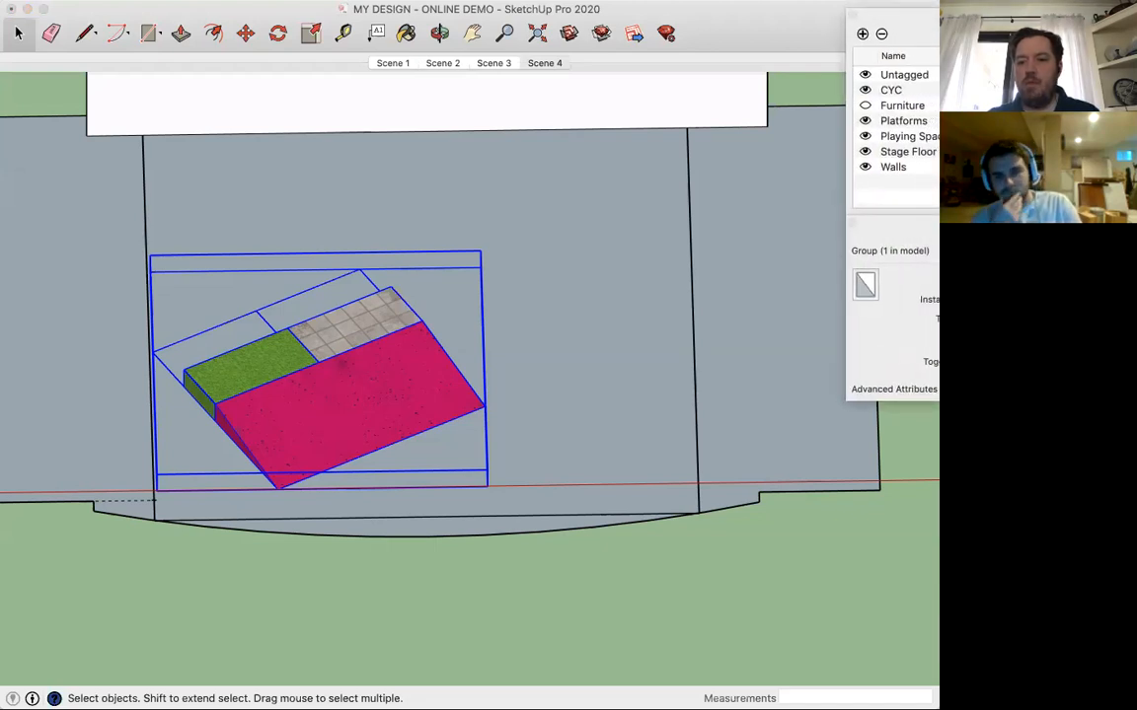
{"action": "key", "text": "Delete"}
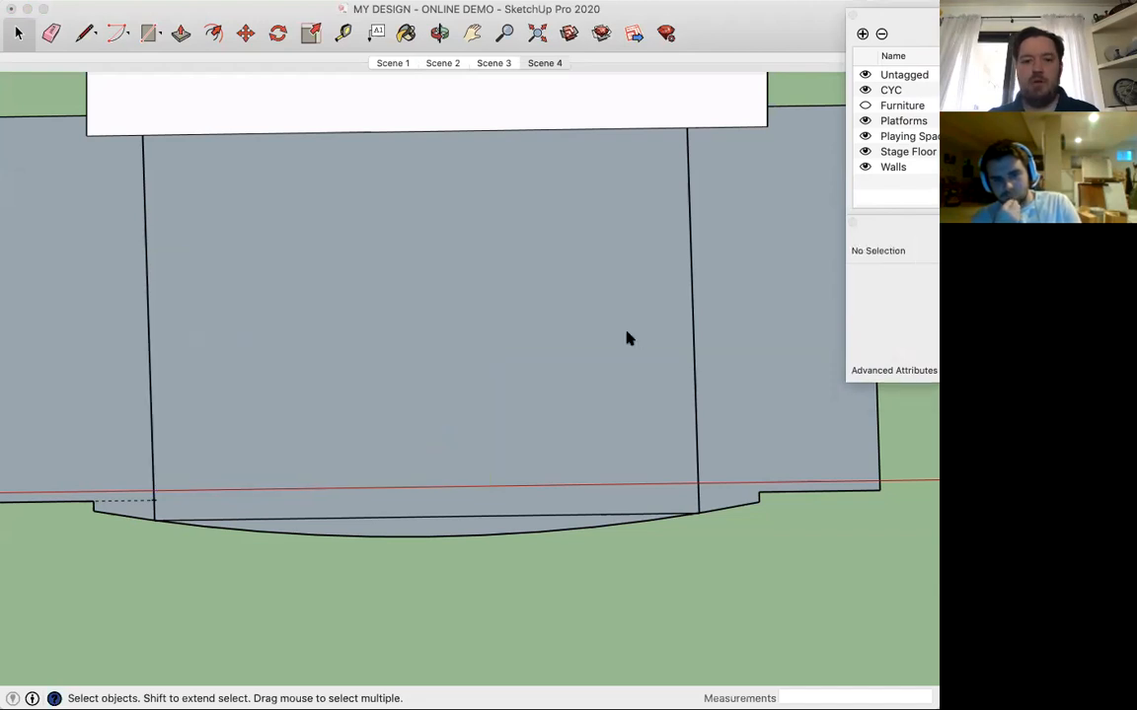
{"action": "left_click", "coordinate": [482, 320]}
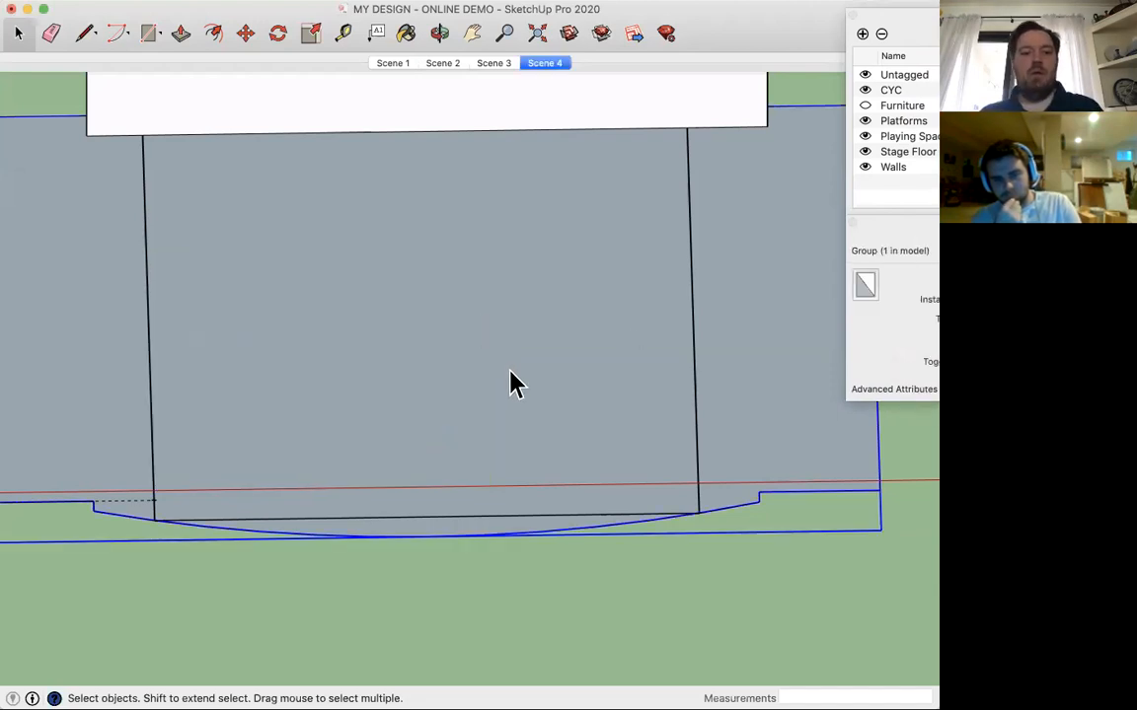
{"action": "right_click", "coordinate": [525, 337]}
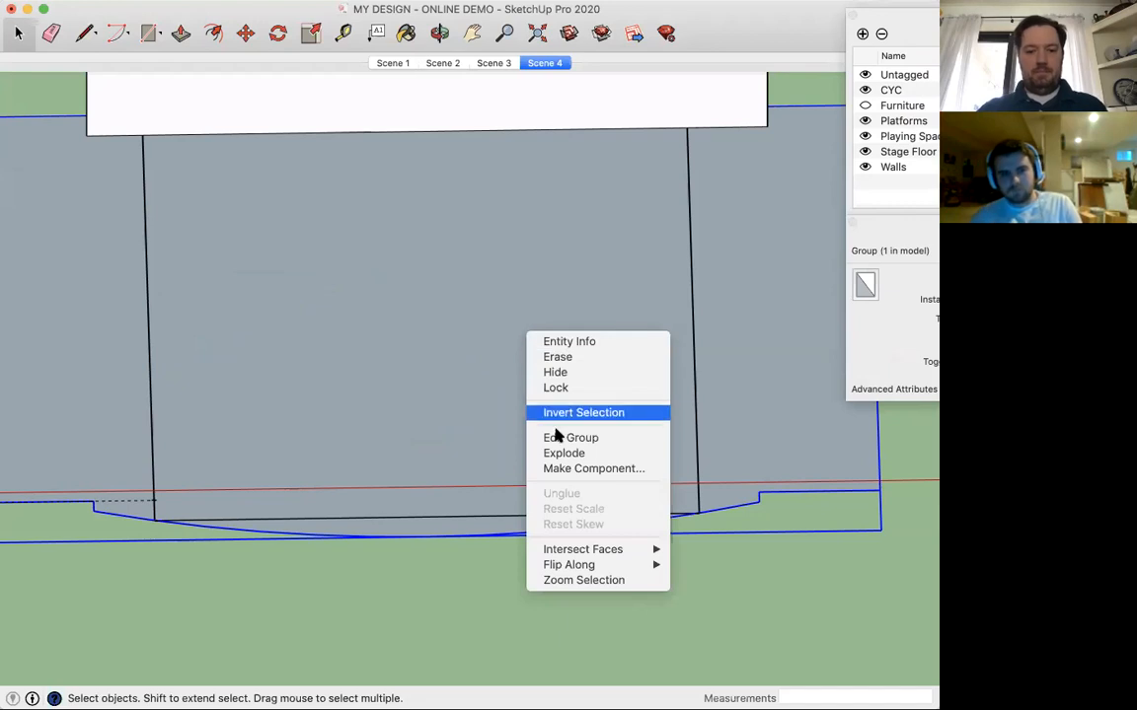
{"action": "left_click", "coordinate": [460, 344]}
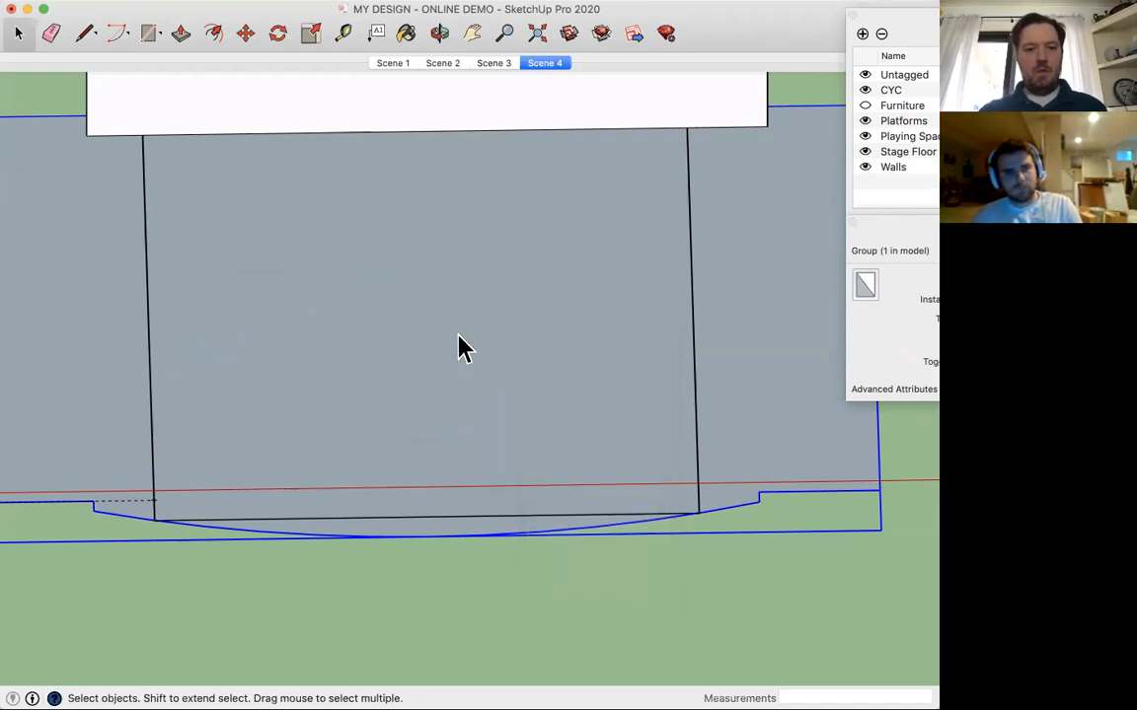
Draw a rectangle on the upstage part of the playing space and set its dimensions to 8' wide by 4' deep
{"action": "key", "text": "r"}
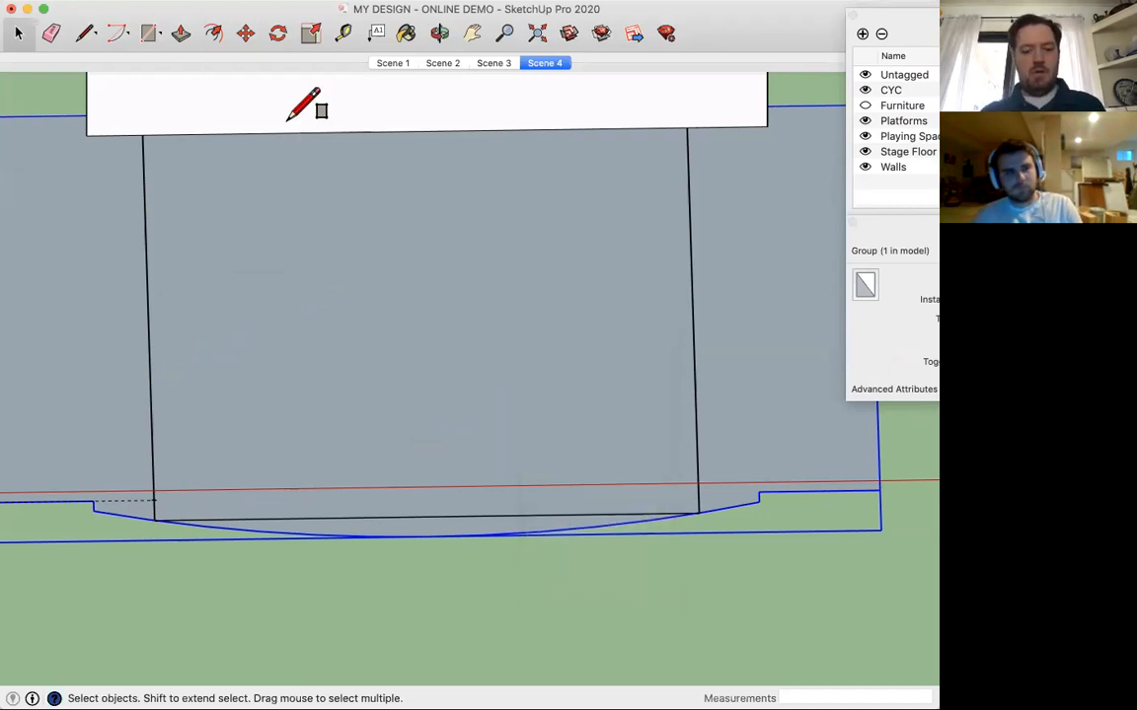
{"action": "left_click", "coordinate": [234, 266]}
{"action": "left_click", "coordinate": [363, 315]}
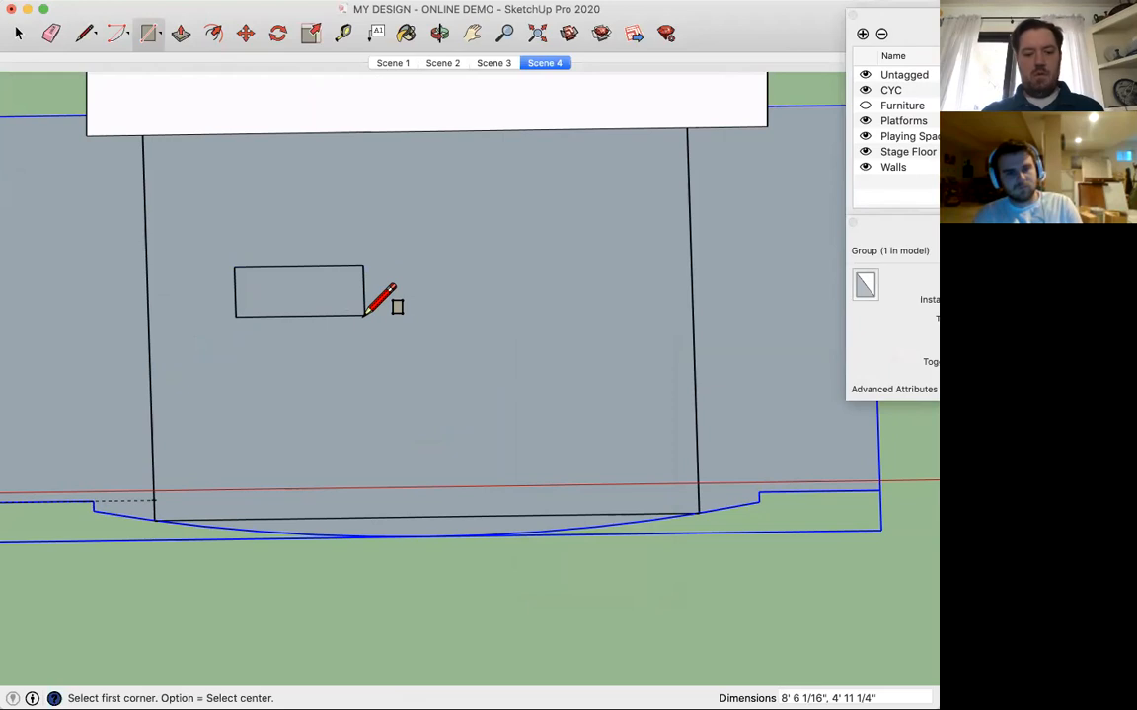
{"action": "type", "text": "4"}
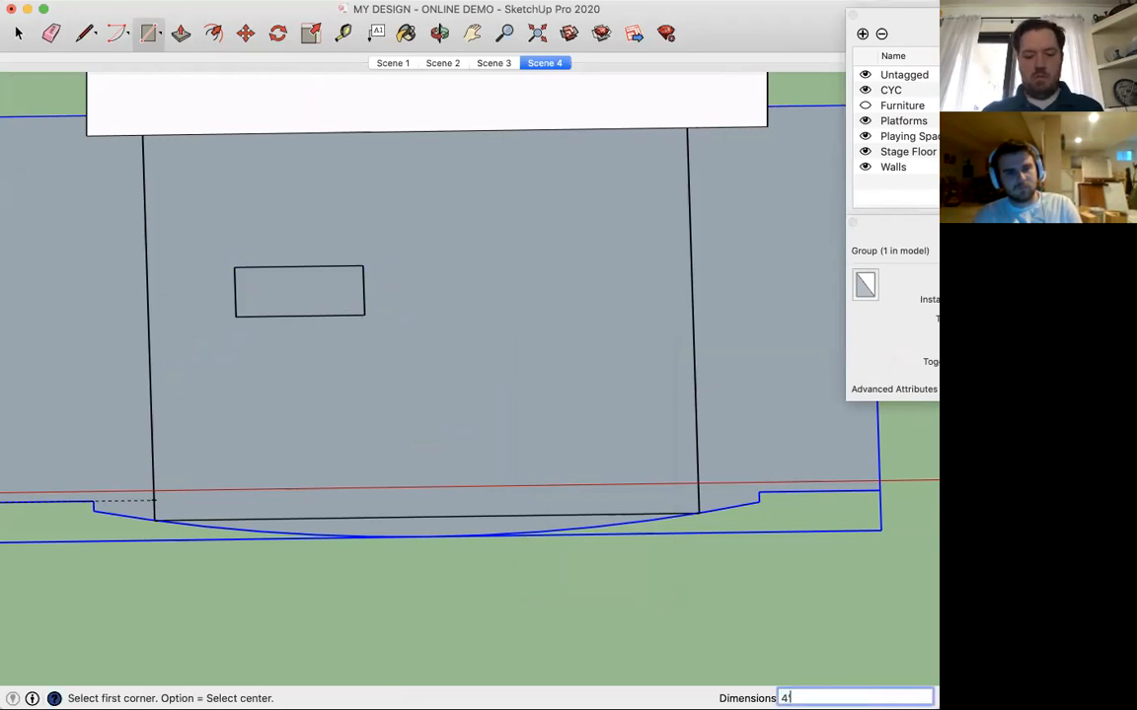
{"action": "type", "text": "',8'"}
{"action": "key", "text": "Return"}
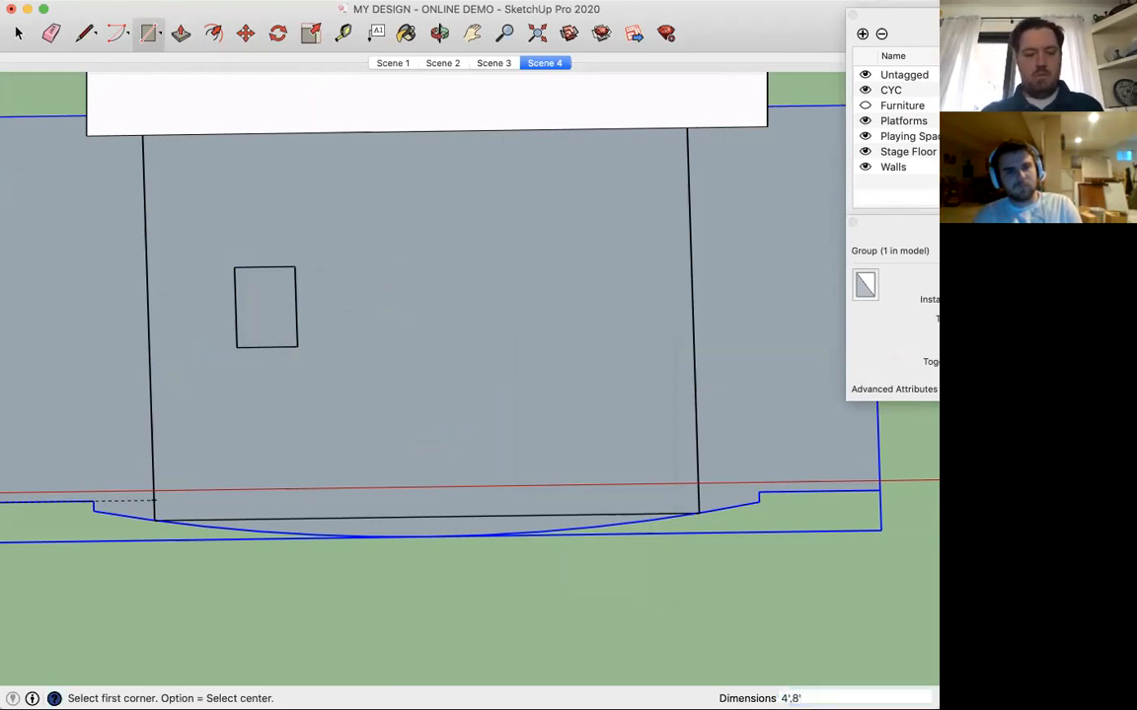
{"action": "type", "text": "8',4'"}
{"action": "key", "text": "Return"}
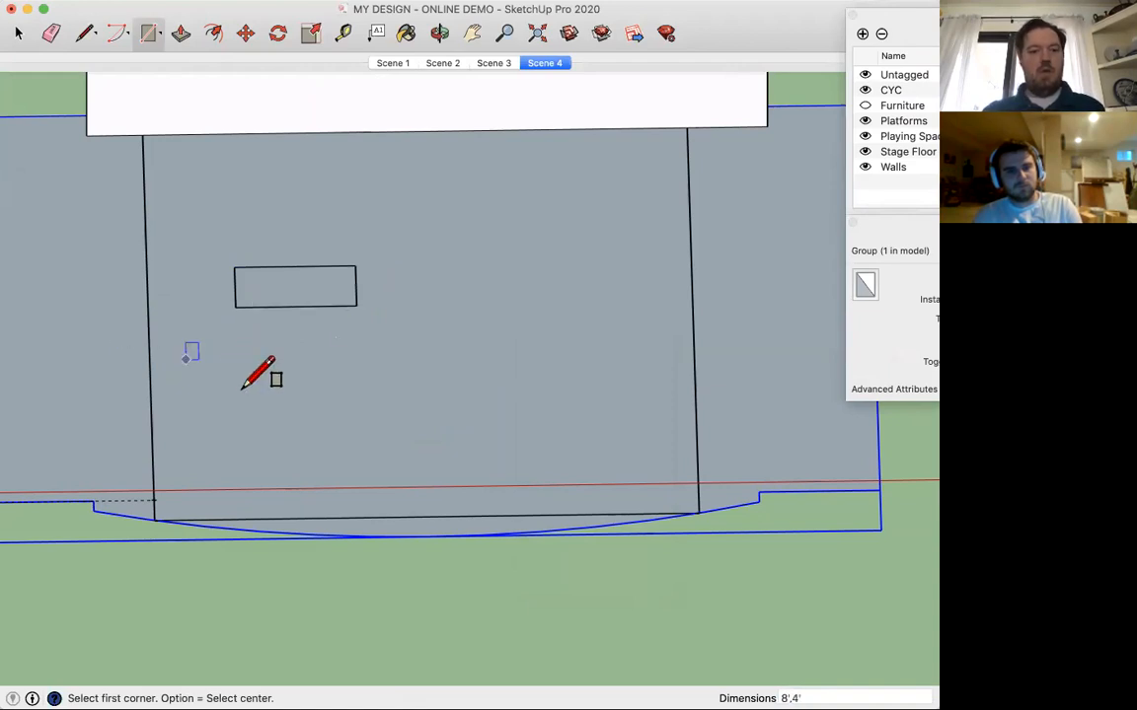
Extrude the 8' by 4' rectangle upward by 4' with Push/Pull to form a box
{"action": "key", "text": "space"}
{"action": "left_click", "coordinate": [297, 268]}
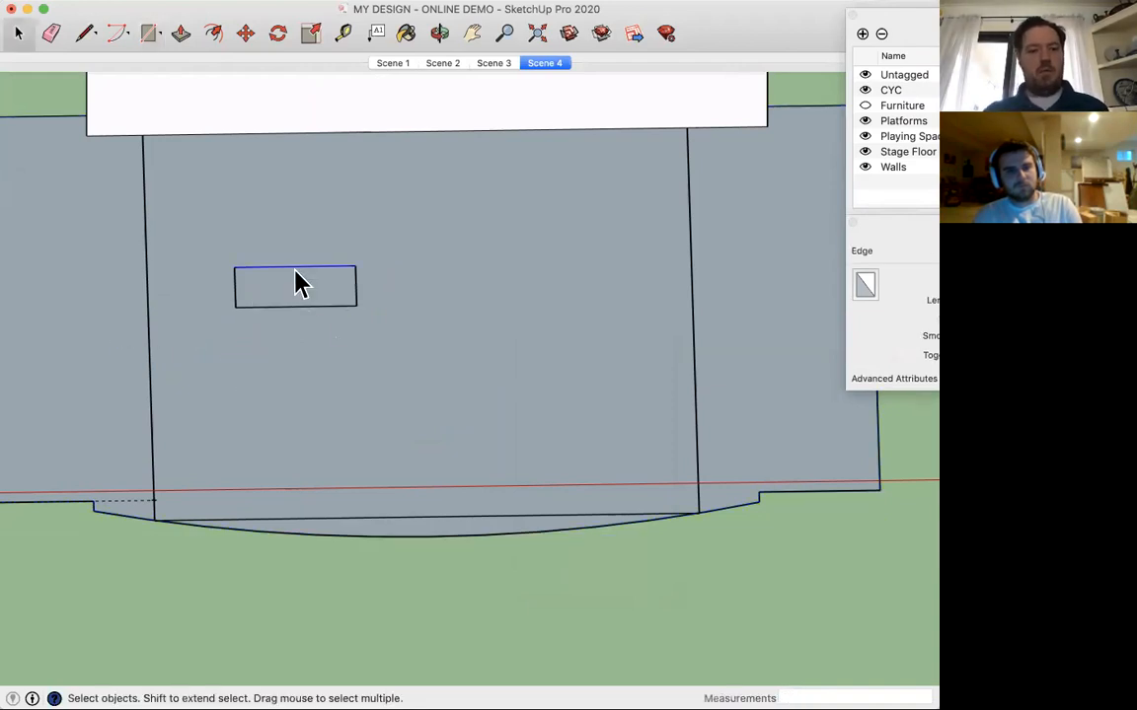
{"action": "left_click", "coordinate": [213, 256]}
{"action": "left_click_drag", "start_coordinate": [210, 247], "coordinate": [398, 347]}
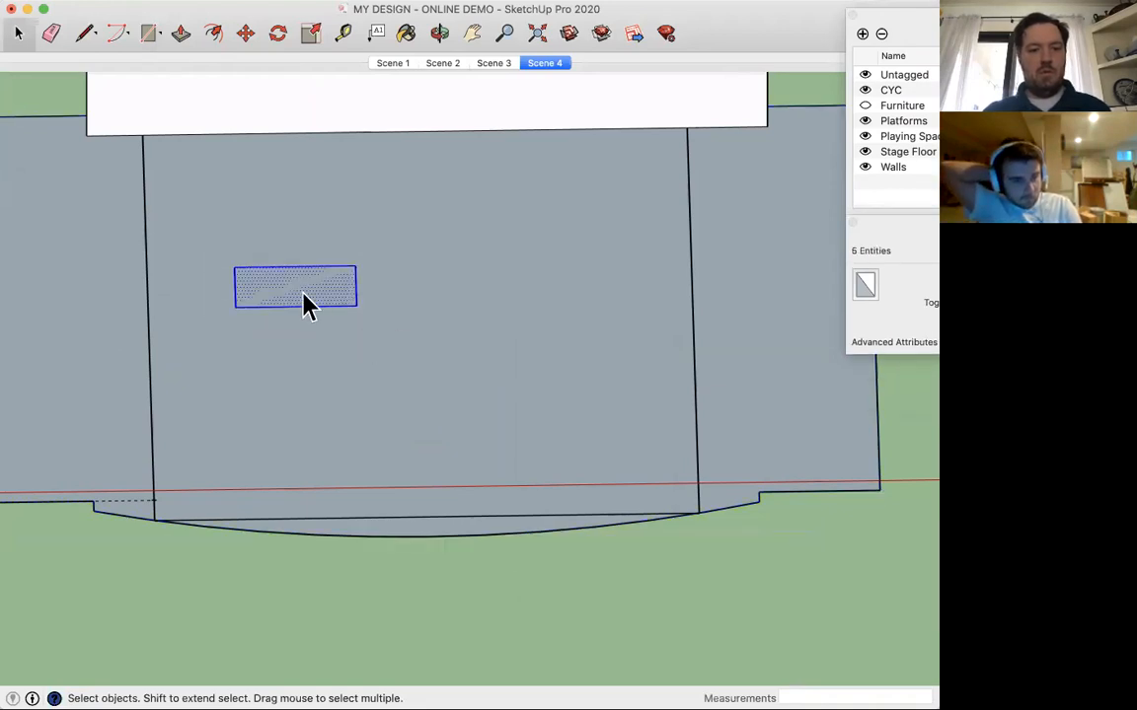
{"action": "key", "text": "p"}
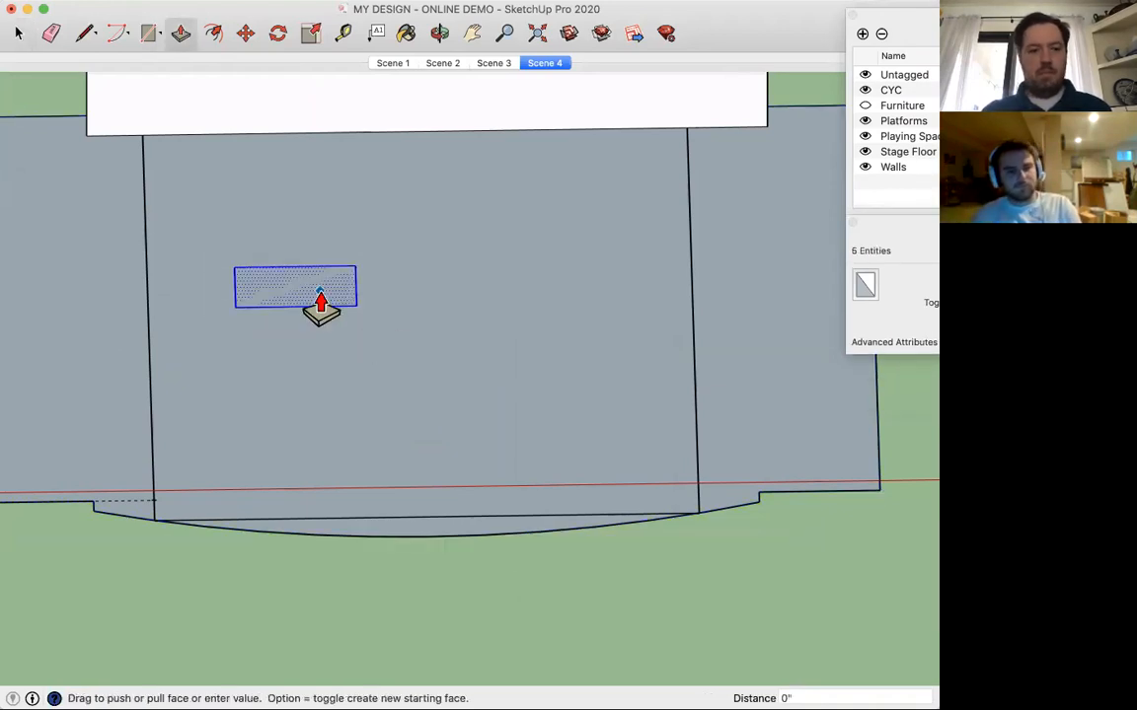
{"action": "left_click", "coordinate": [322, 294]}
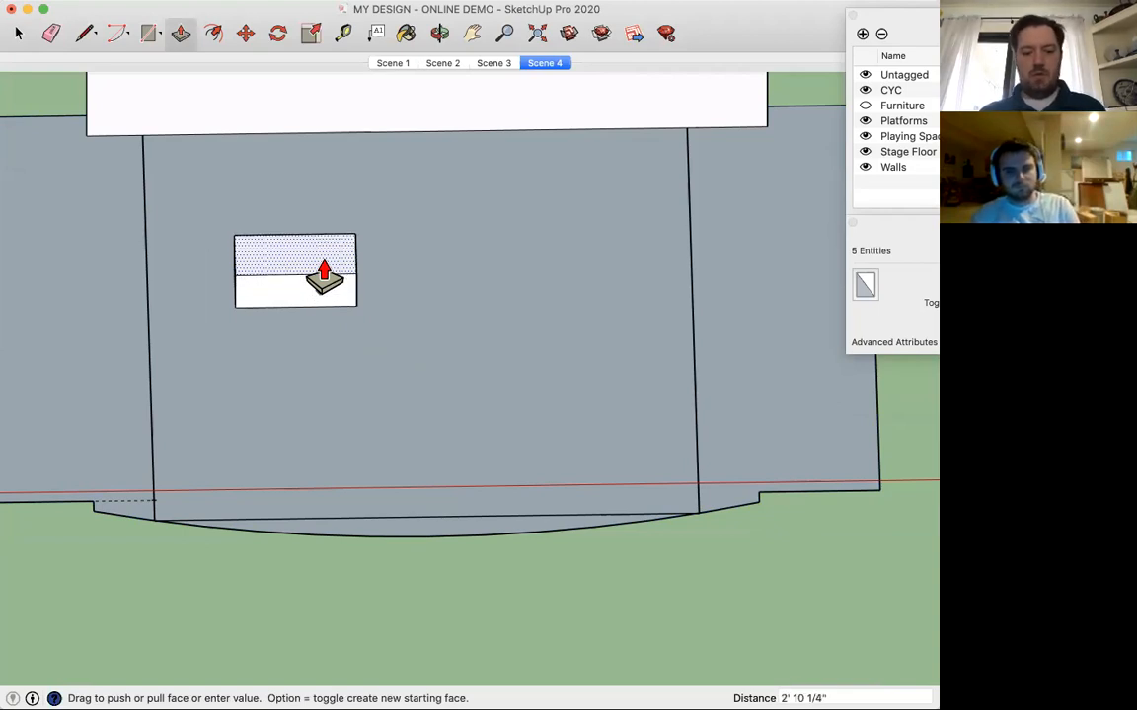
{"action": "key", "text": "Return"}
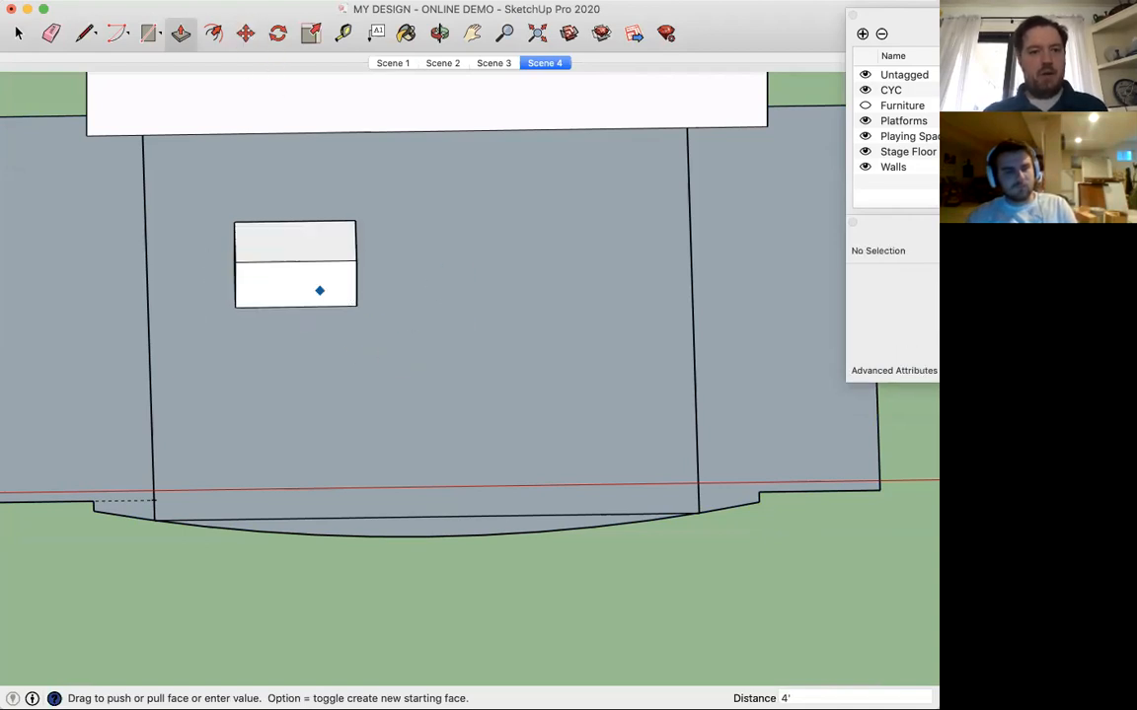
Switch the camera from parallel projection to Perspective
{"action": "left_click", "coordinate": [202, 1]}
{"action": "mouse_move", "coordinate": [281, 1]}
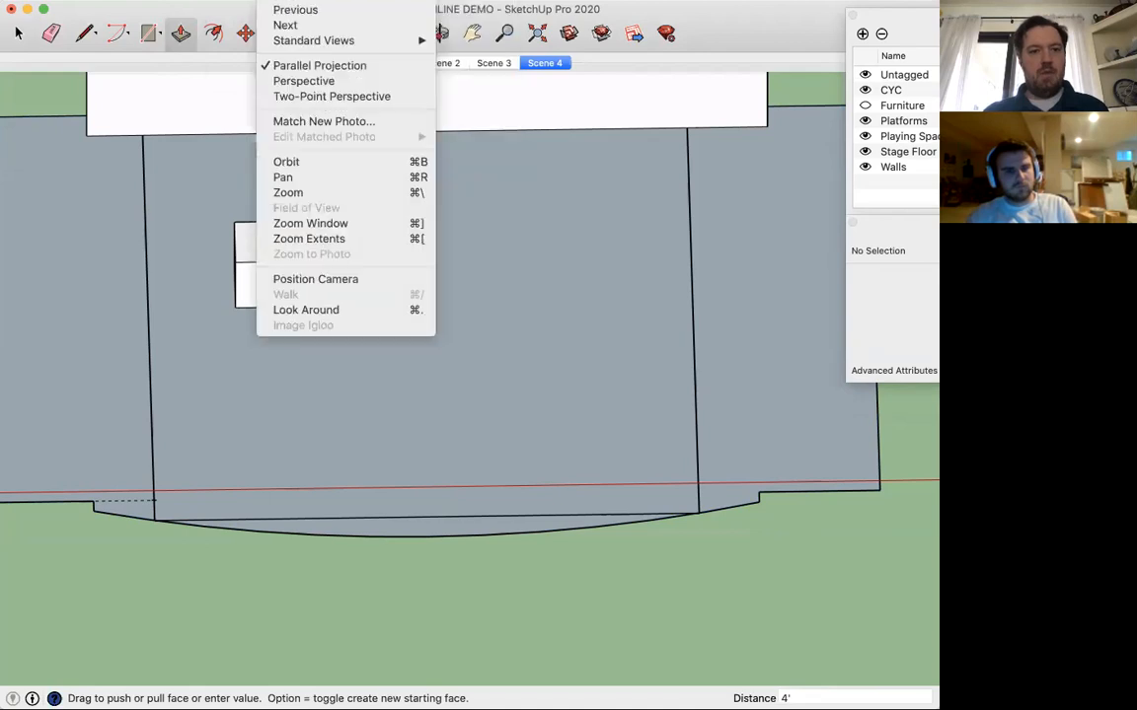
{"action": "left_click", "coordinate": [300, 83]}
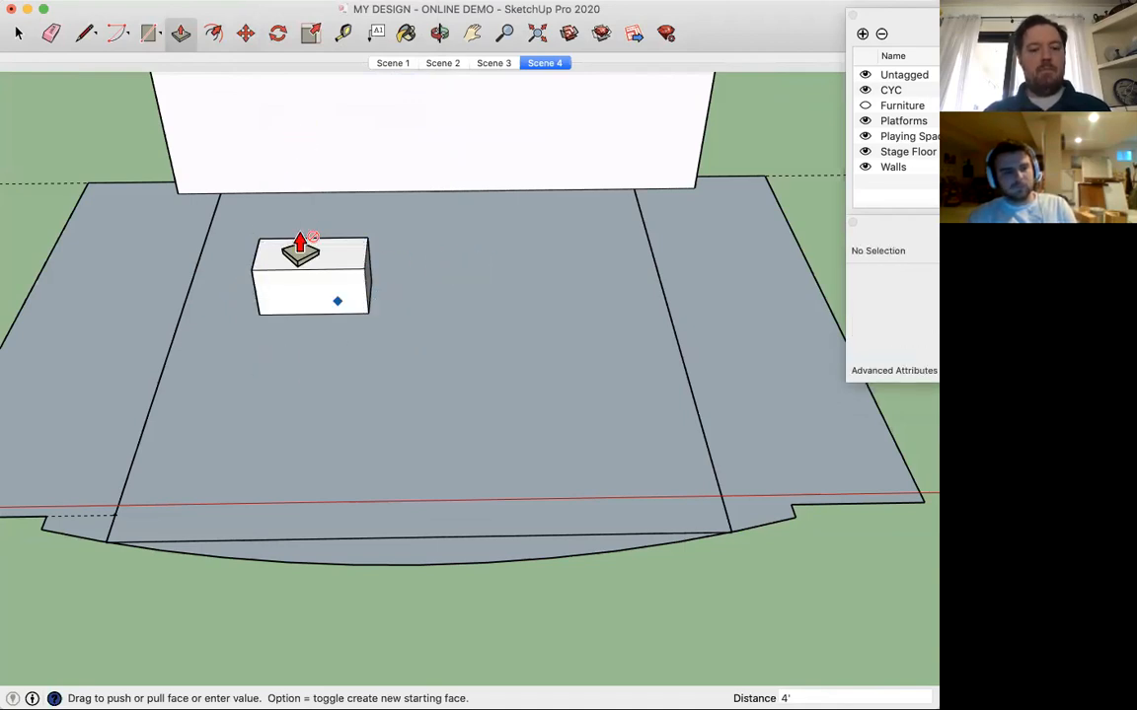
Make a group from all faces and edges of the new box, then clear it from the selection
{"action": "key", "text": "space"}
{"action": "left_click_drag", "start_coordinate": [239, 221], "coordinate": [435, 373]}
{"action": "left_click", "coordinate": [338, 299]}
{"action": "right_click", "coordinate": [337, 286]}
{"action": "left_click", "coordinate": [247, 216]}
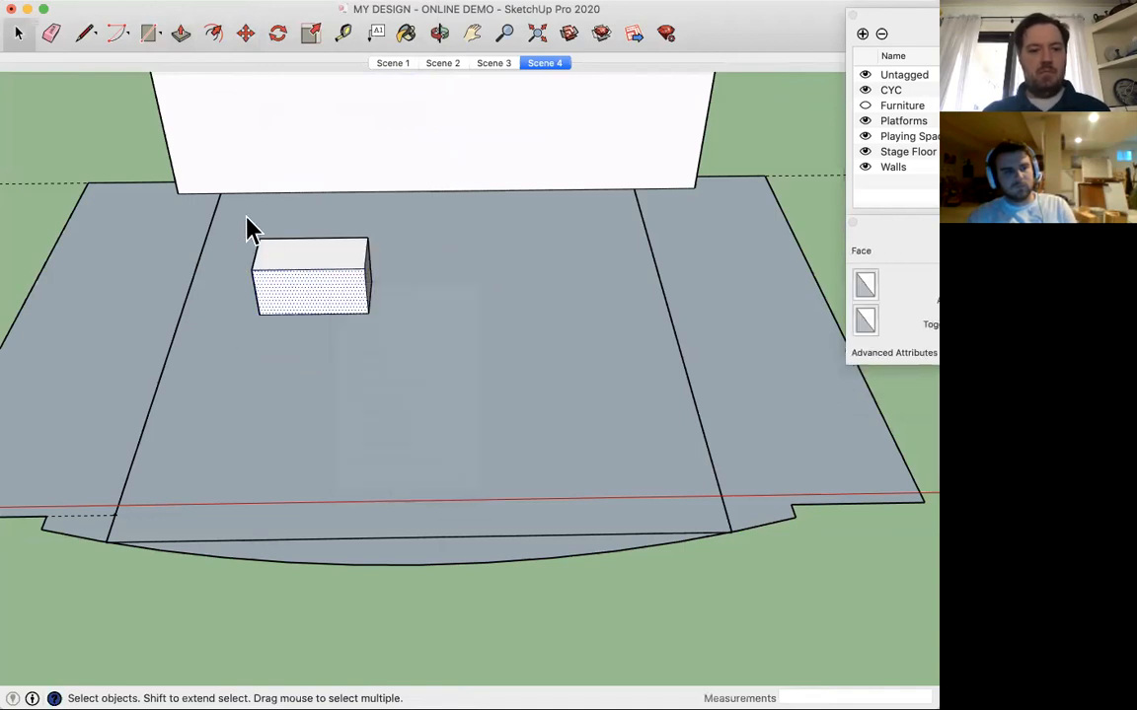
{"action": "left_click_drag", "start_coordinate": [391, 322], "coordinate": [397, 324]}
{"action": "right_click", "coordinate": [358, 299]}
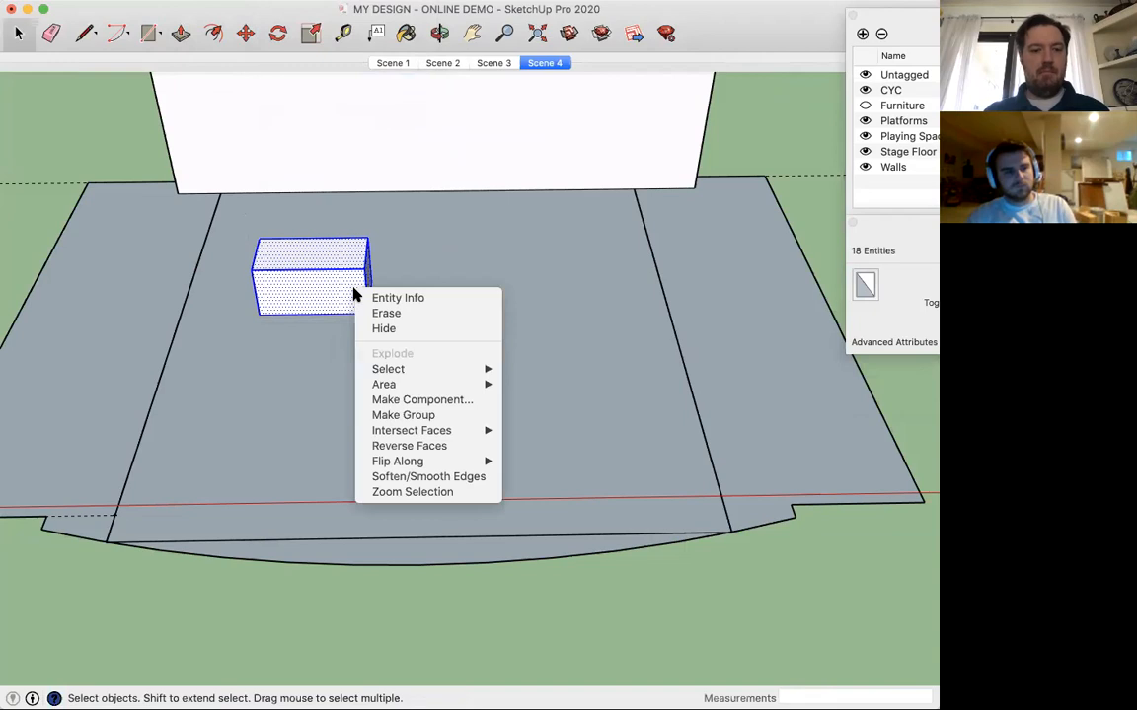
{"action": "left_click", "coordinate": [411, 416]}
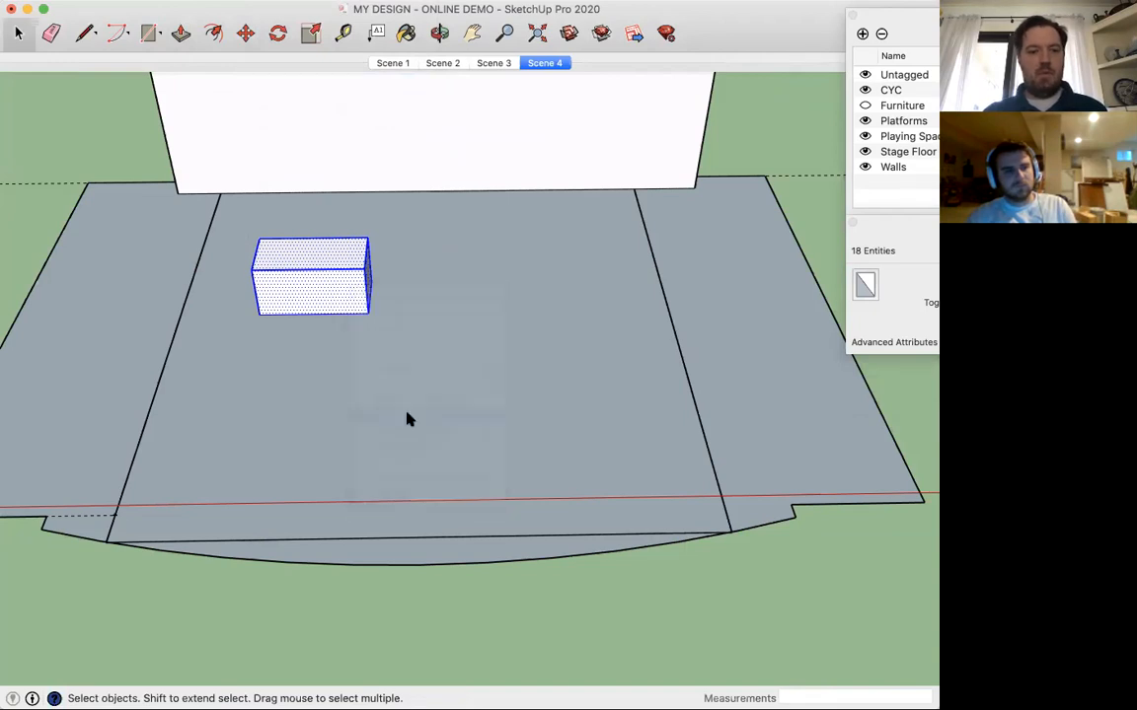
{"action": "left_click", "coordinate": [312, 371]}
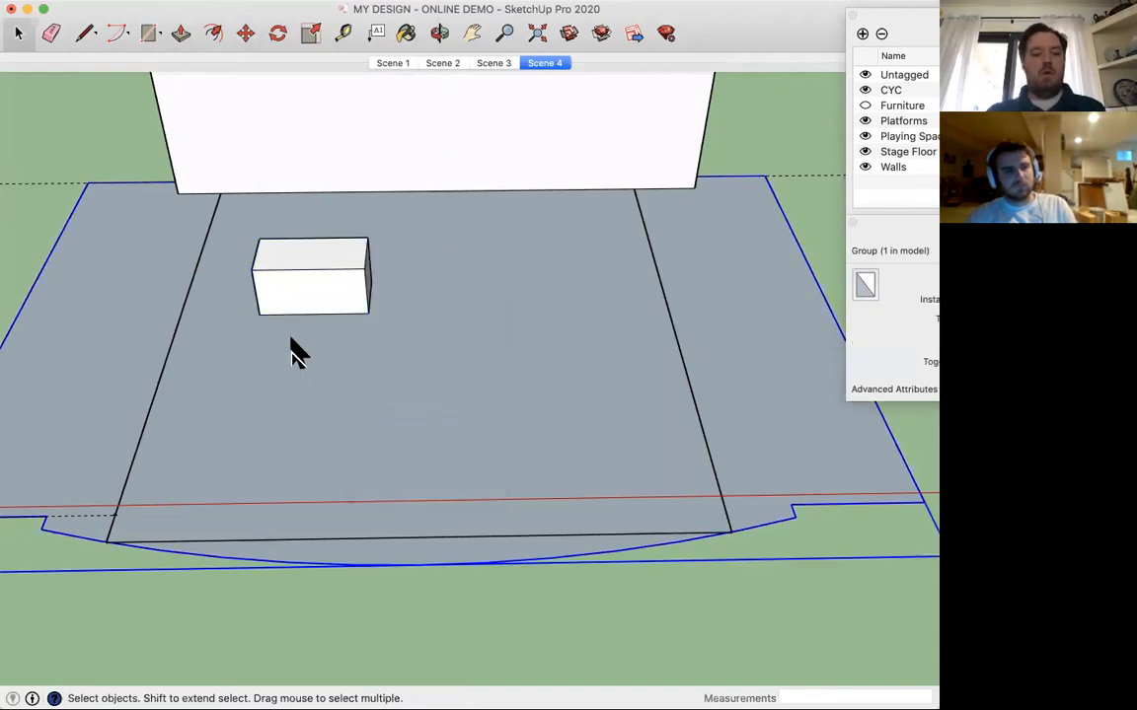
Place a horizontal Tape Measure guide across the box's front face, offset up from its bottom edge to just below the top edge
{"action": "key", "text": "r"}
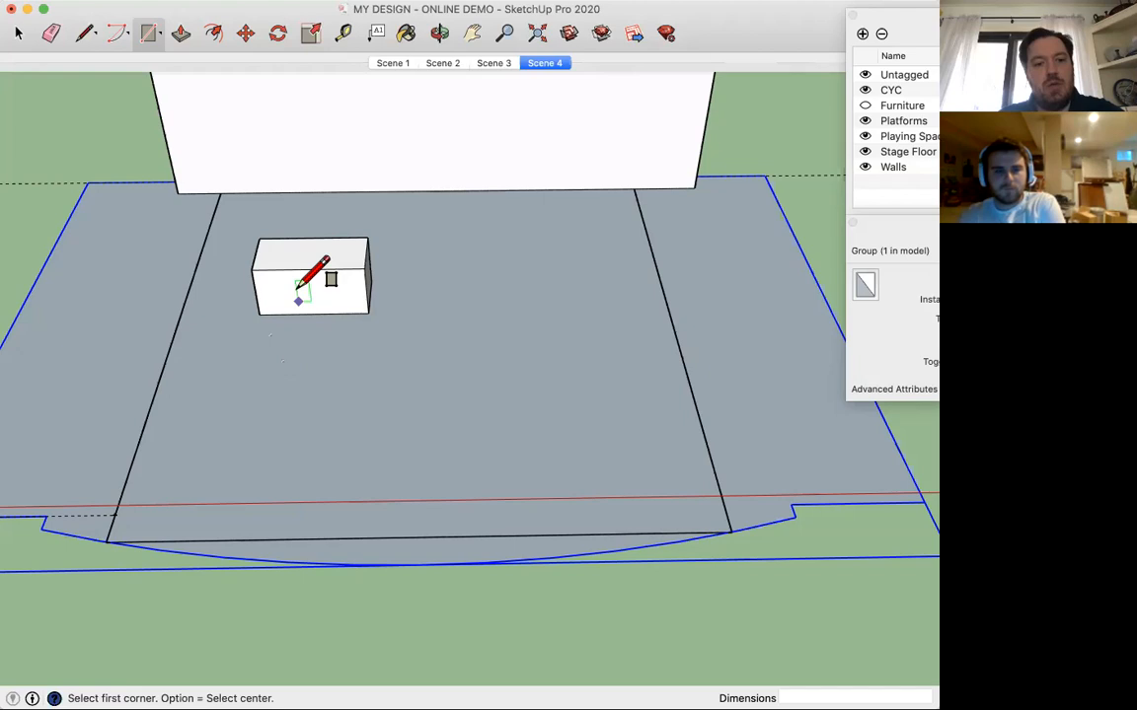
{"action": "key", "text": "t"}
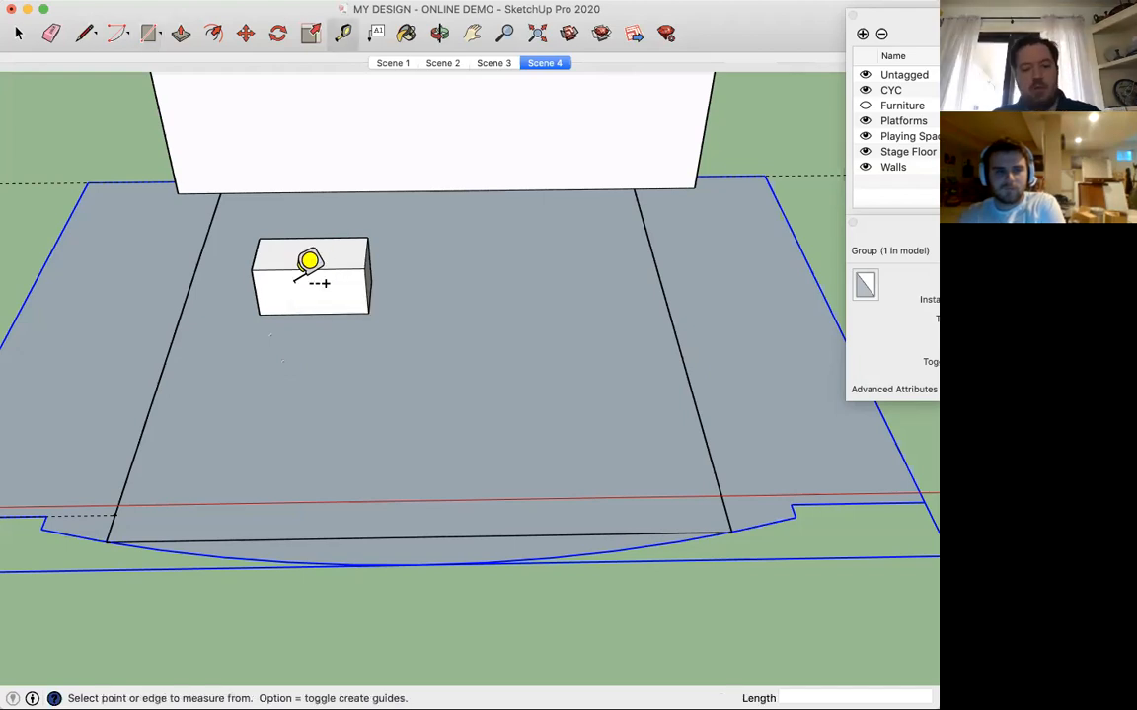
{"action": "left_click", "coordinate": [313, 314]}
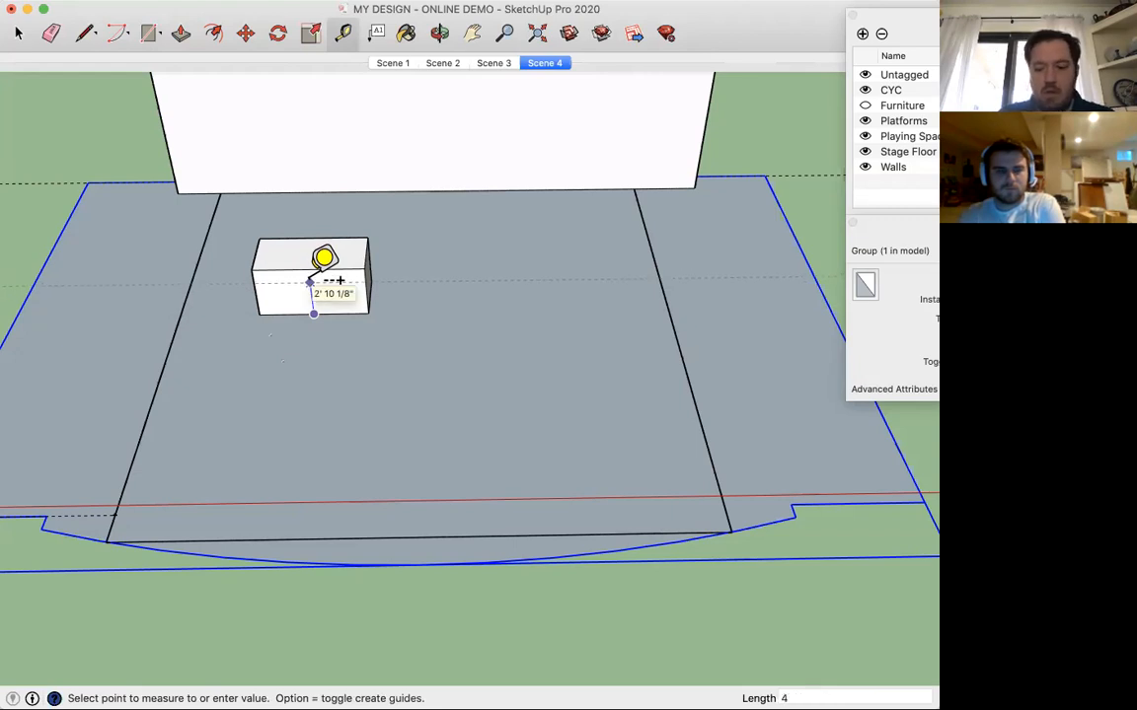
{"action": "left_click", "coordinate": [309, 282]}
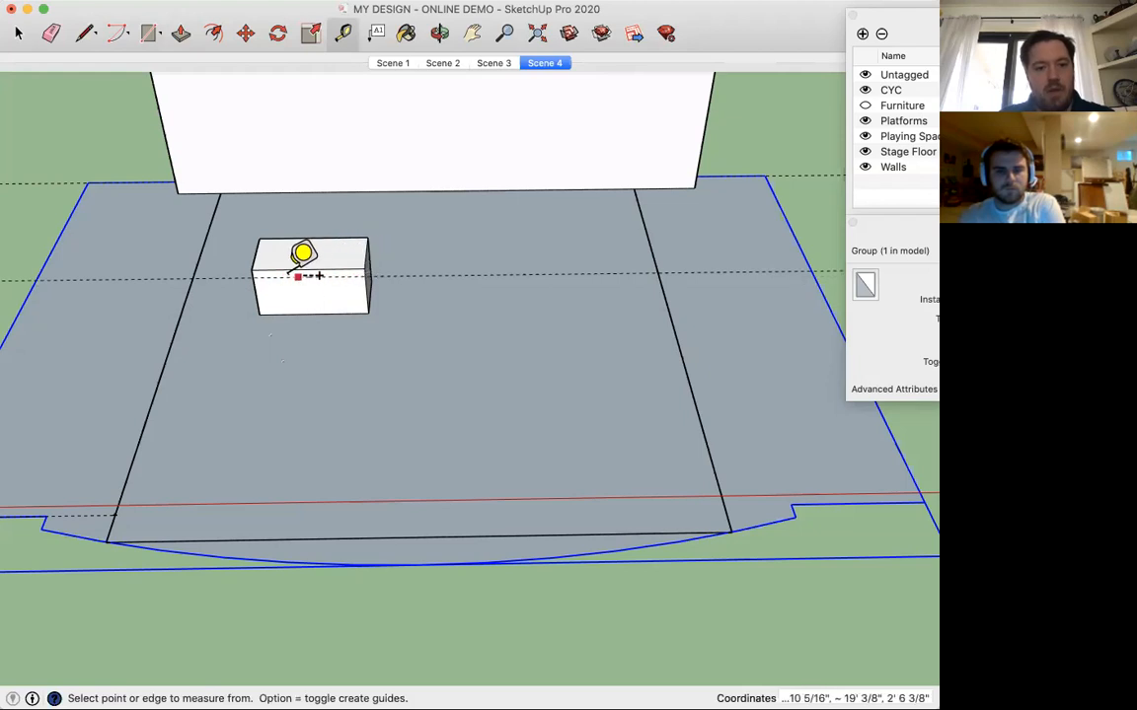
Place a Tape Measure guide on the floor parallel to the box's front bottom edge, 5' out from its midpoint
{"action": "scroll", "coordinate": [318, 286], "scroll_direction": "up", "scroll_amount": 5}
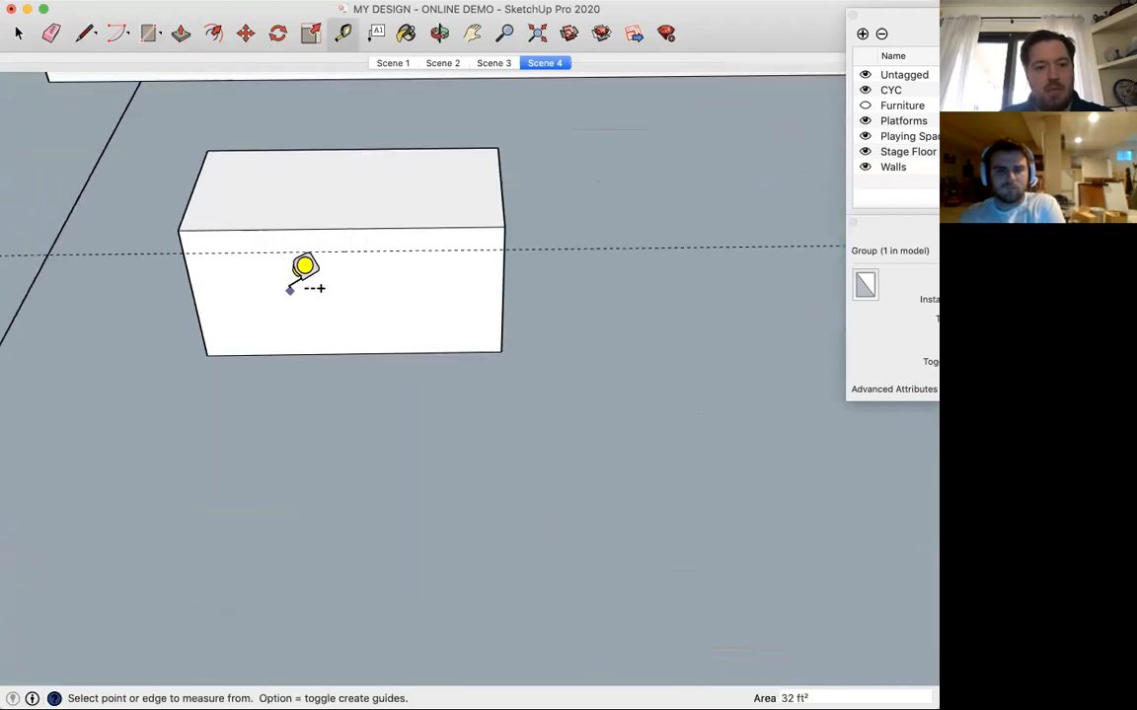
{"action": "scroll", "coordinate": [305, 276], "scroll_direction": "up", "scroll_amount": 2}
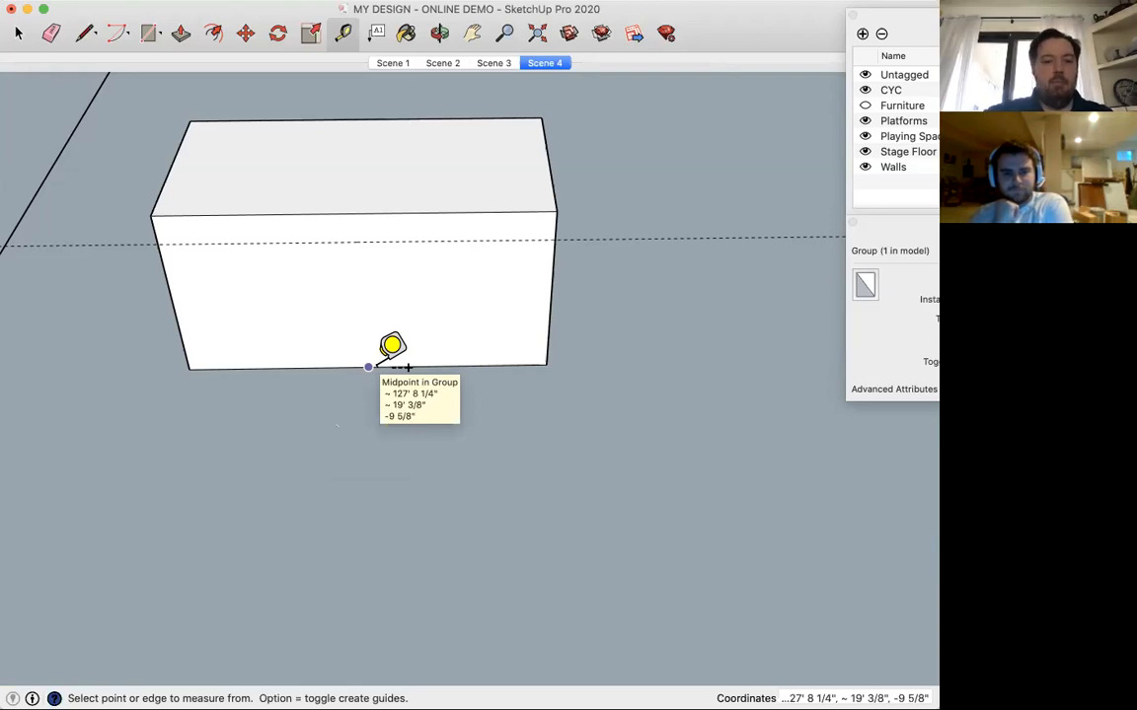
{"action": "left_click", "coordinate": [368, 367]}
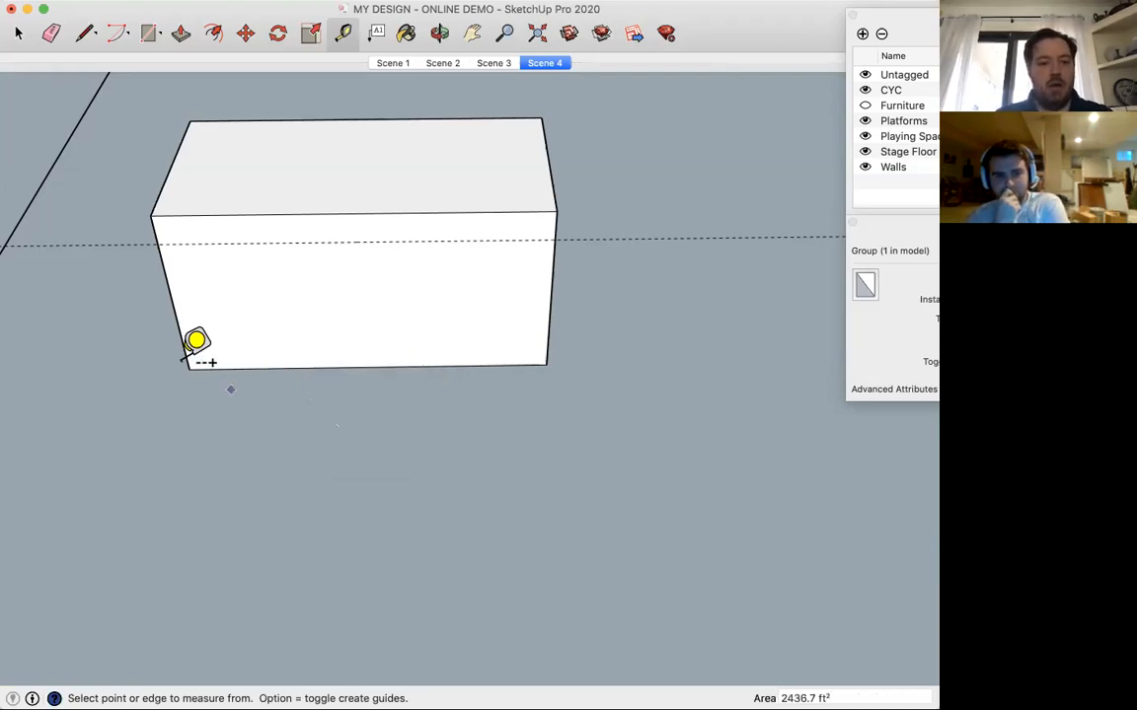
{"action": "left_click", "coordinate": [390, 367]}
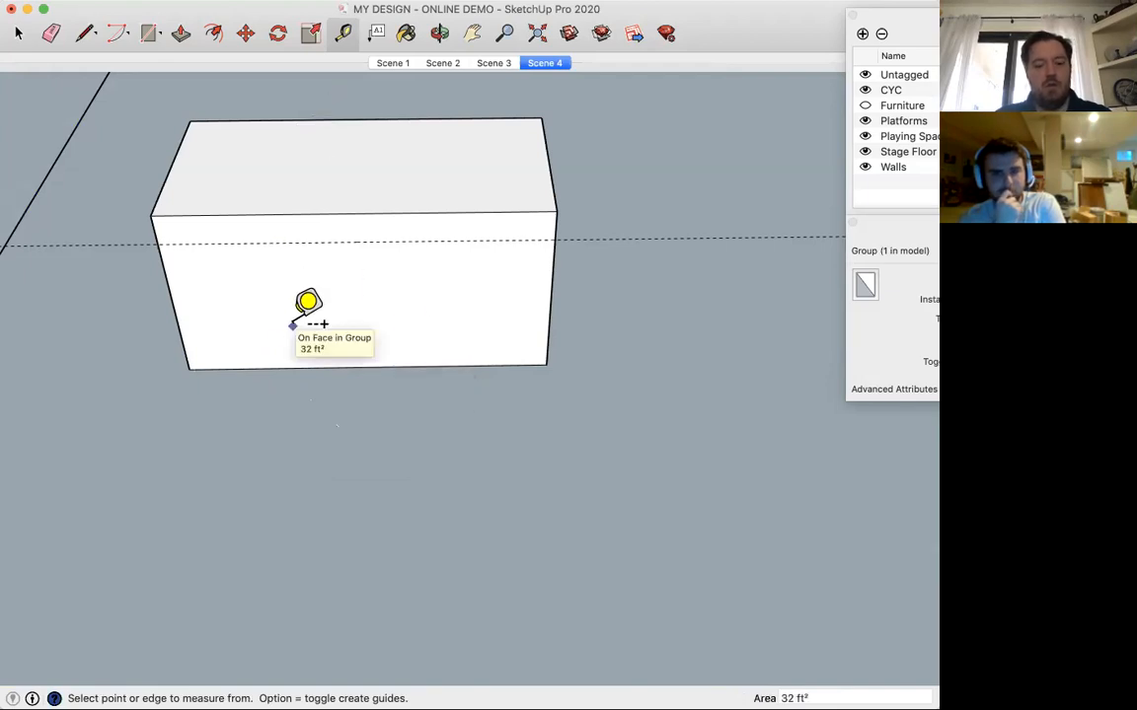
{"action": "key", "text": "r"}
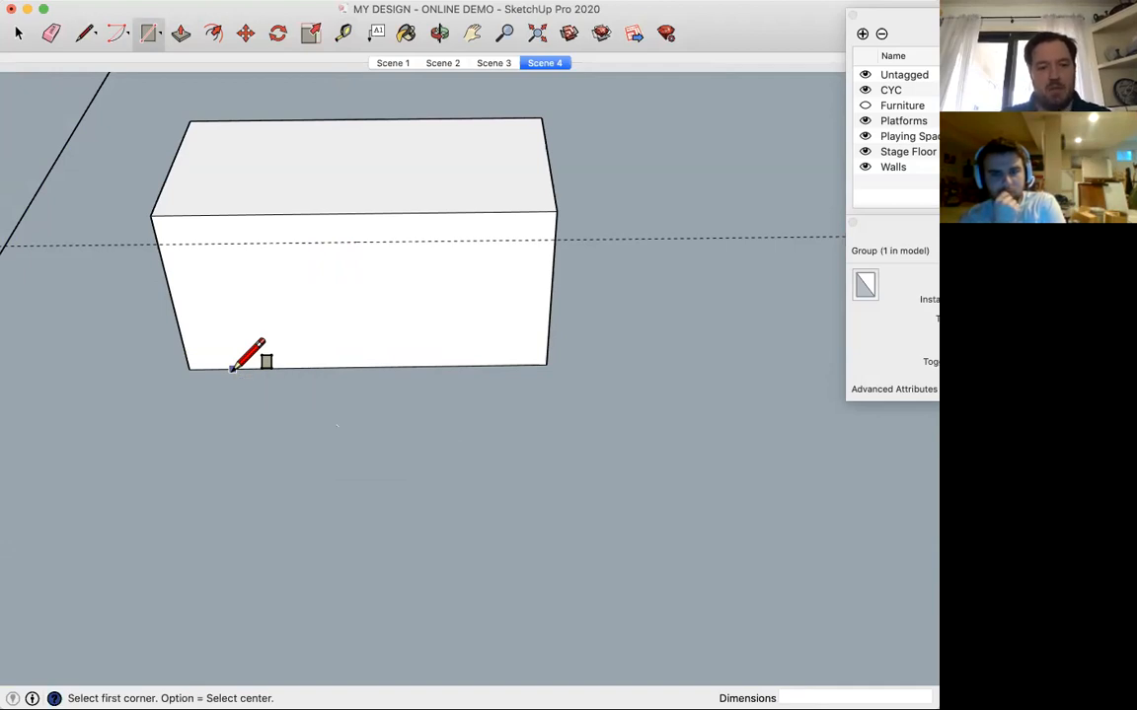
{"action": "key", "text": "t"}
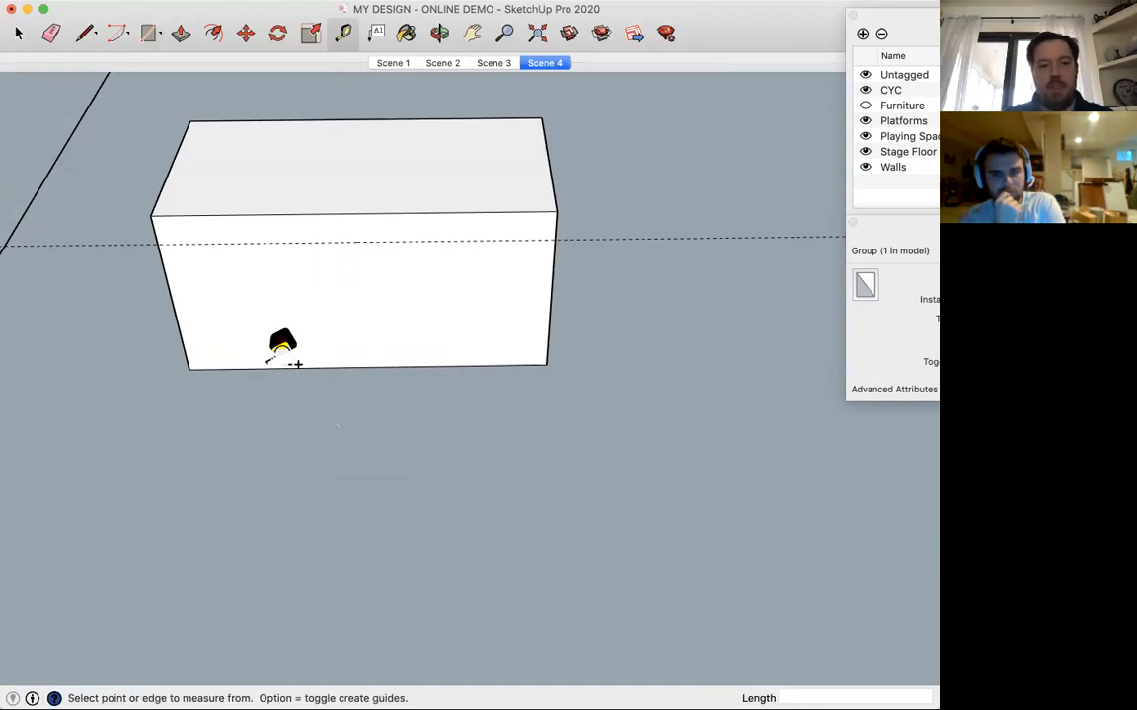
{"action": "left_click", "coordinate": [368, 367]}
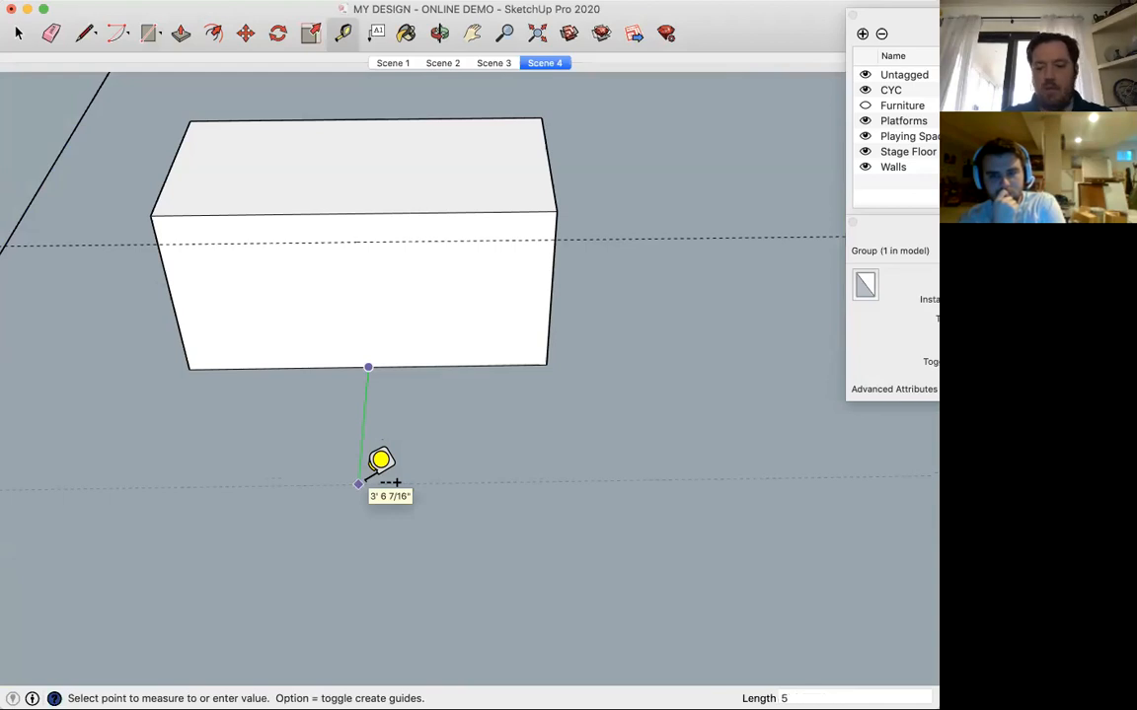
{"action": "type", "text": "5'"}
{"action": "key", "text": "Return"}
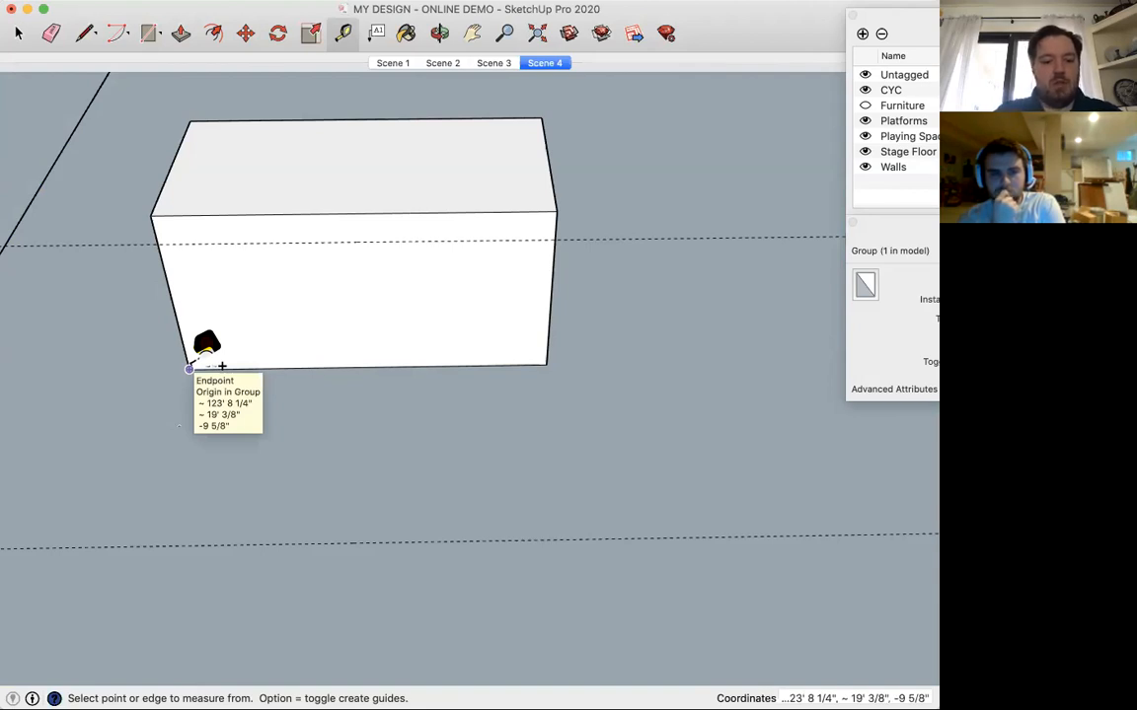
Draw a 4' by 5' rectangle on the floor from the box's front-left bottom corner out to the 5' guide
{"action": "key", "text": "r"}
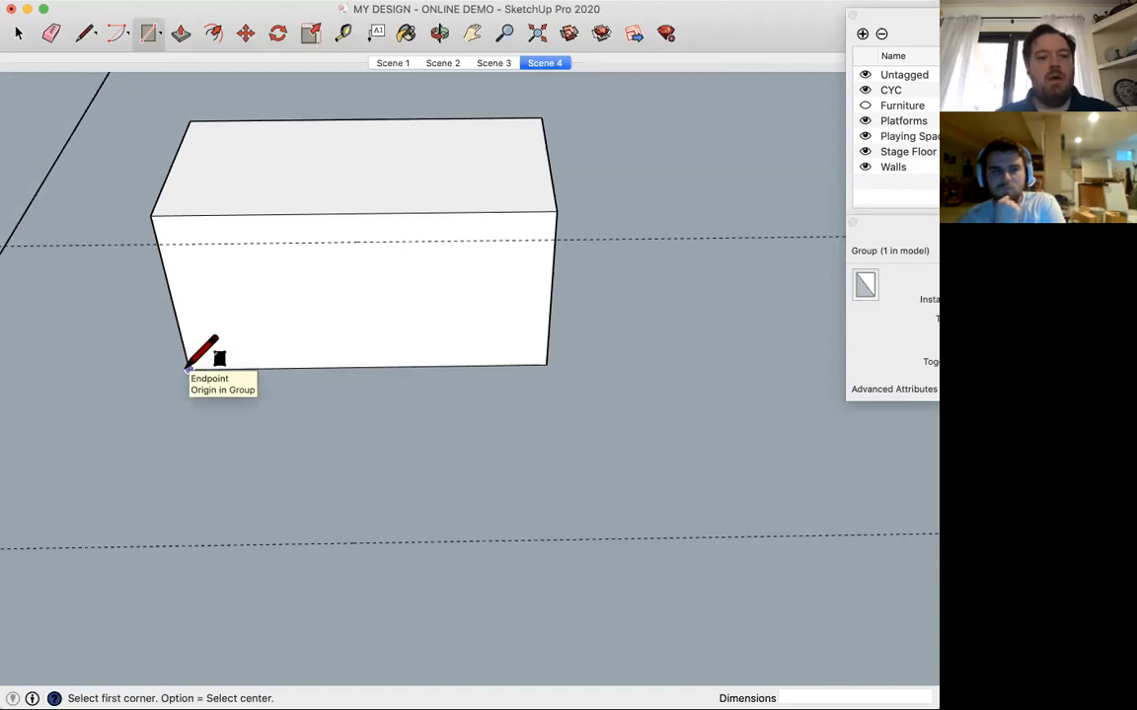
{"action": "left_click", "coordinate": [188, 368]}
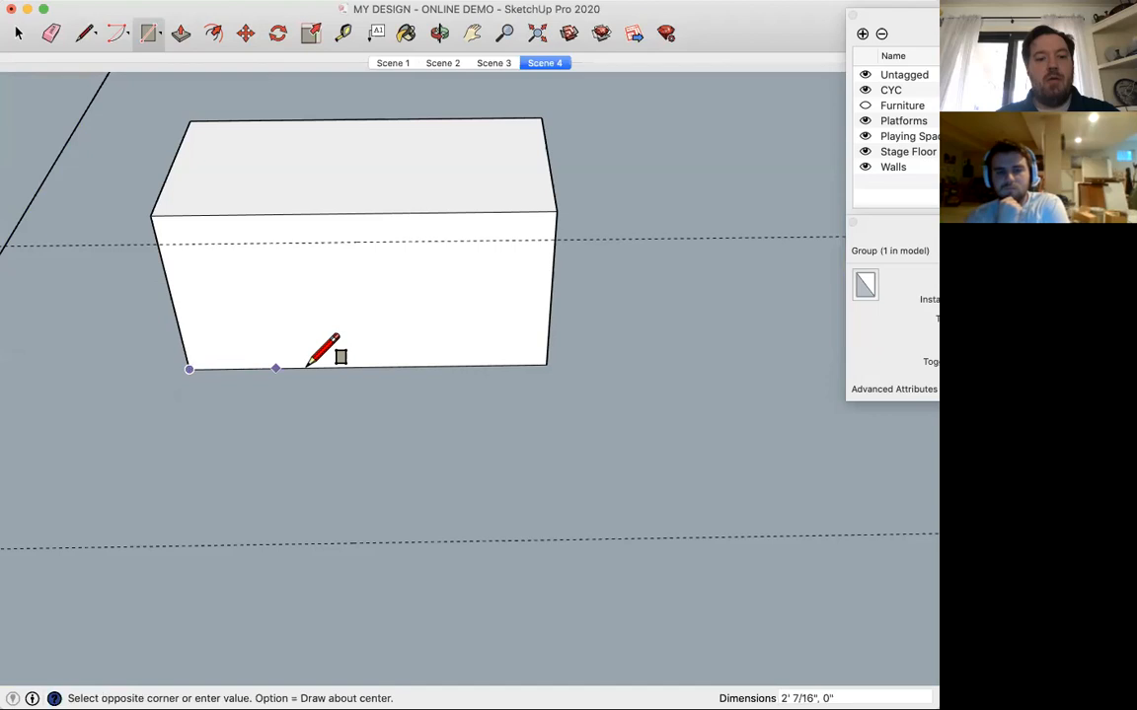
{"action": "key", "text": "Escape"}
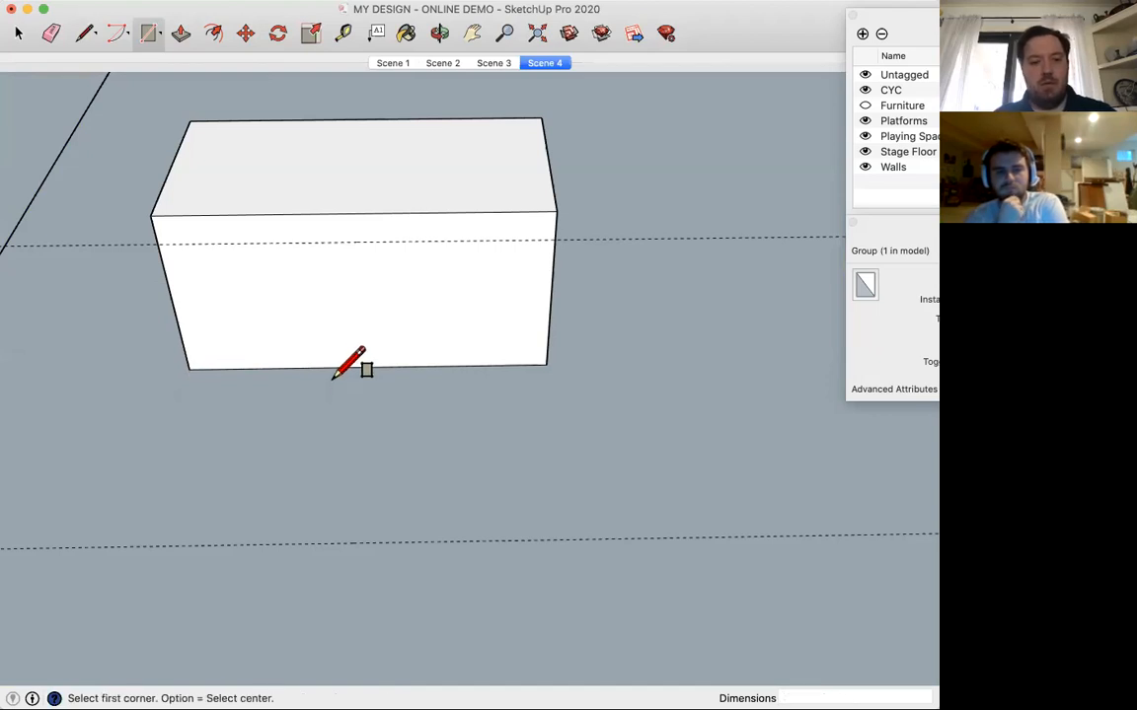
{"action": "left_click", "coordinate": [188, 369]}
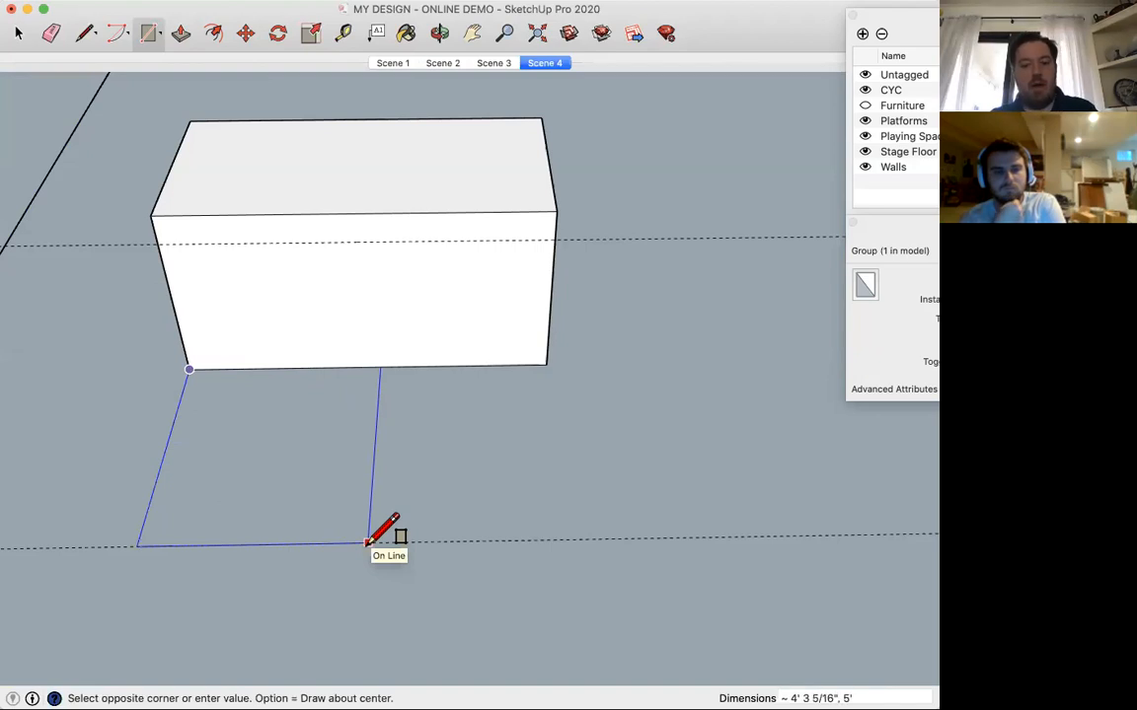
{"action": "type", "text": "4',"}
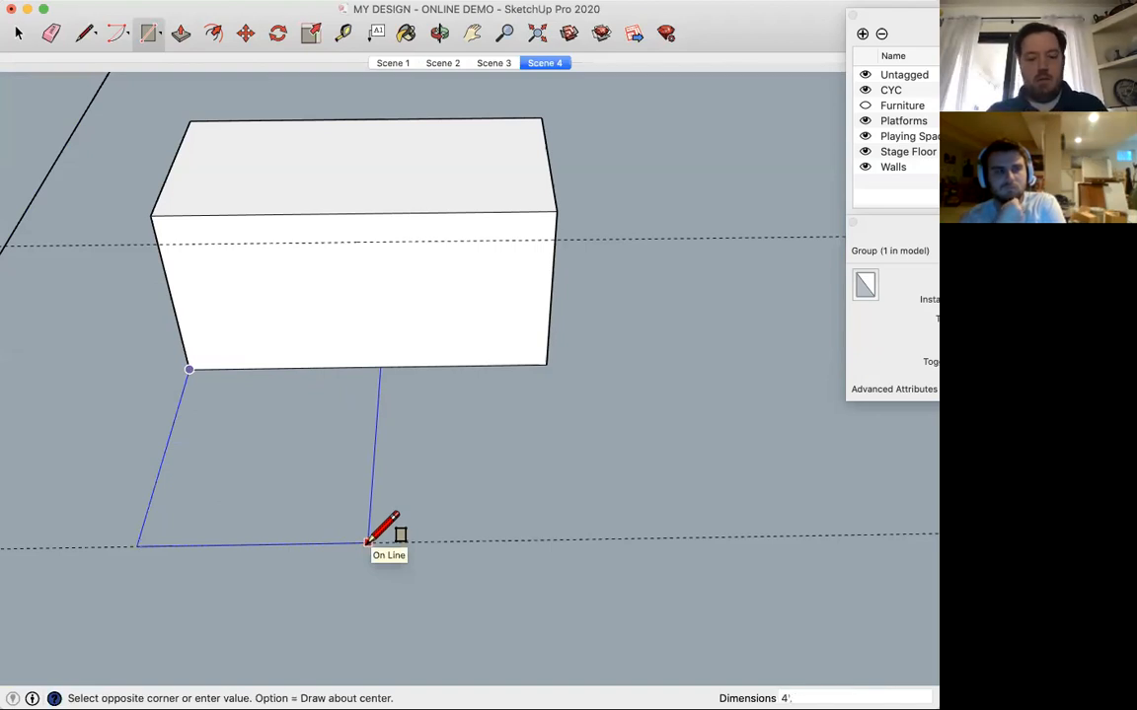
{"action": "type", "text": "5"}
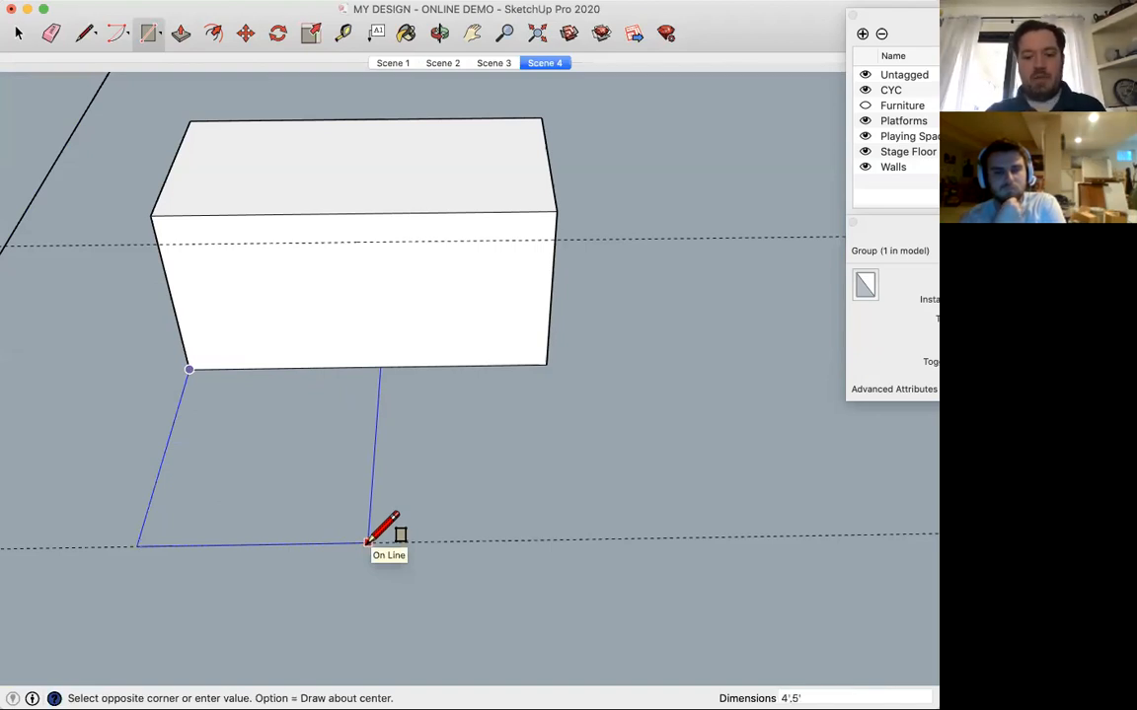
{"action": "key", "text": "Return"}
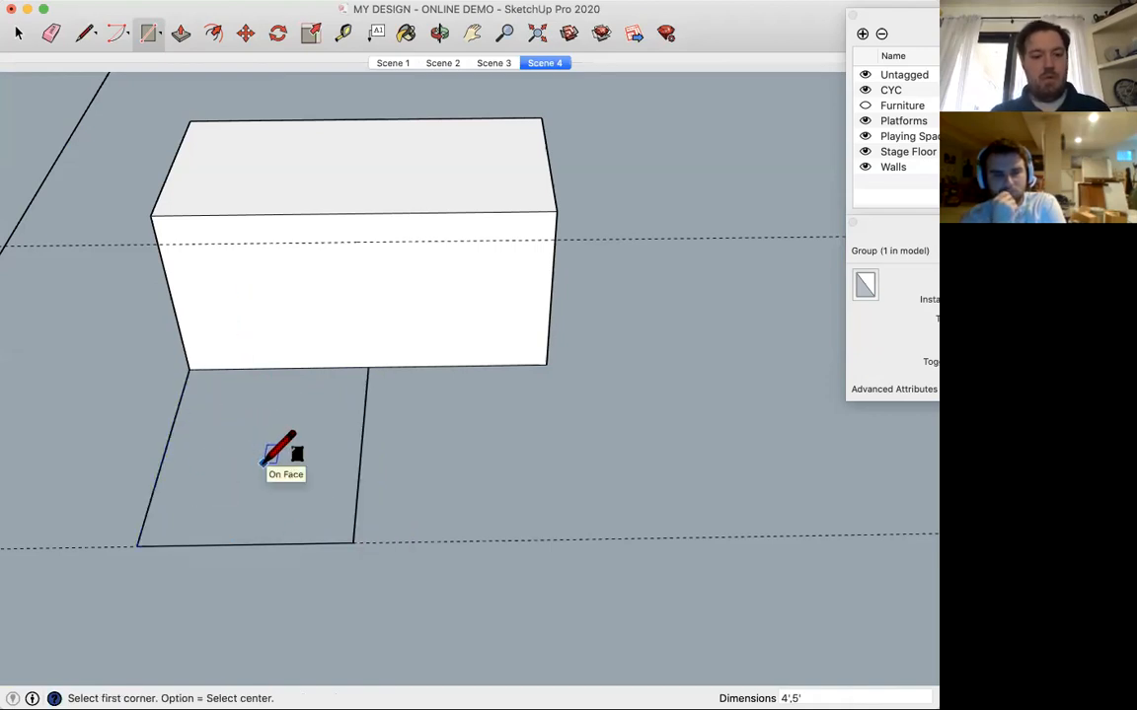
Make a group from the face and edges of the 4' by 5' floor rectangle
{"action": "key", "text": "space"}
{"action": "left_click", "coordinate": [264, 504]}
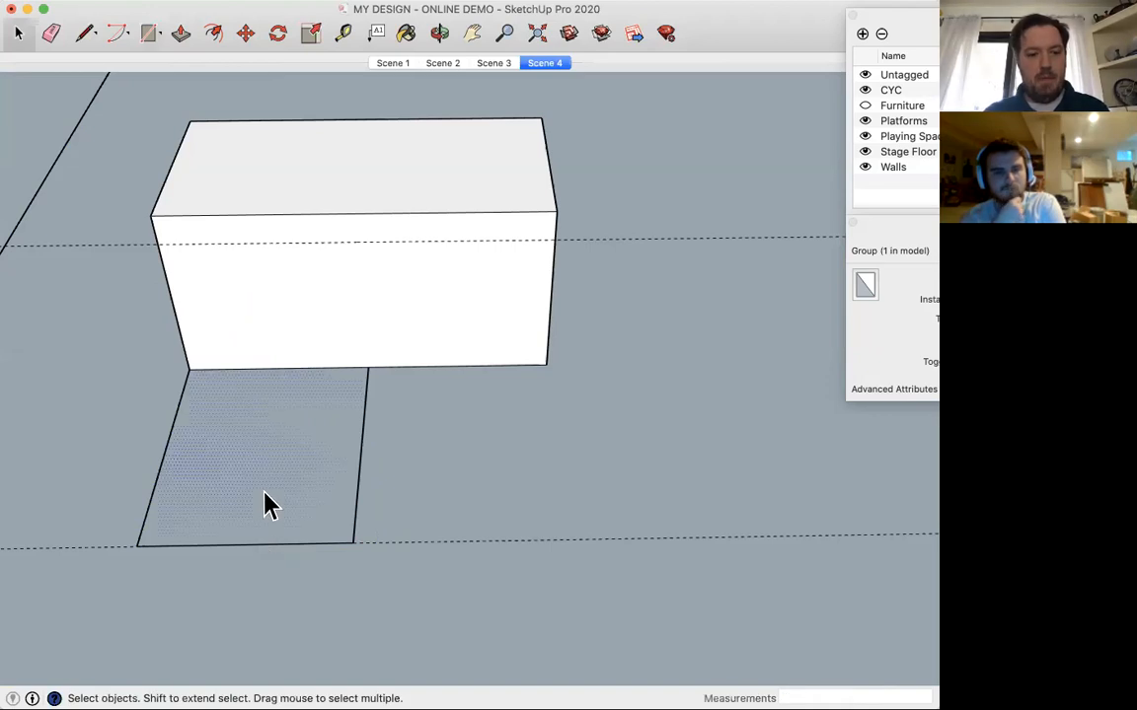
{"action": "left_click", "coordinate": [135, 376]}
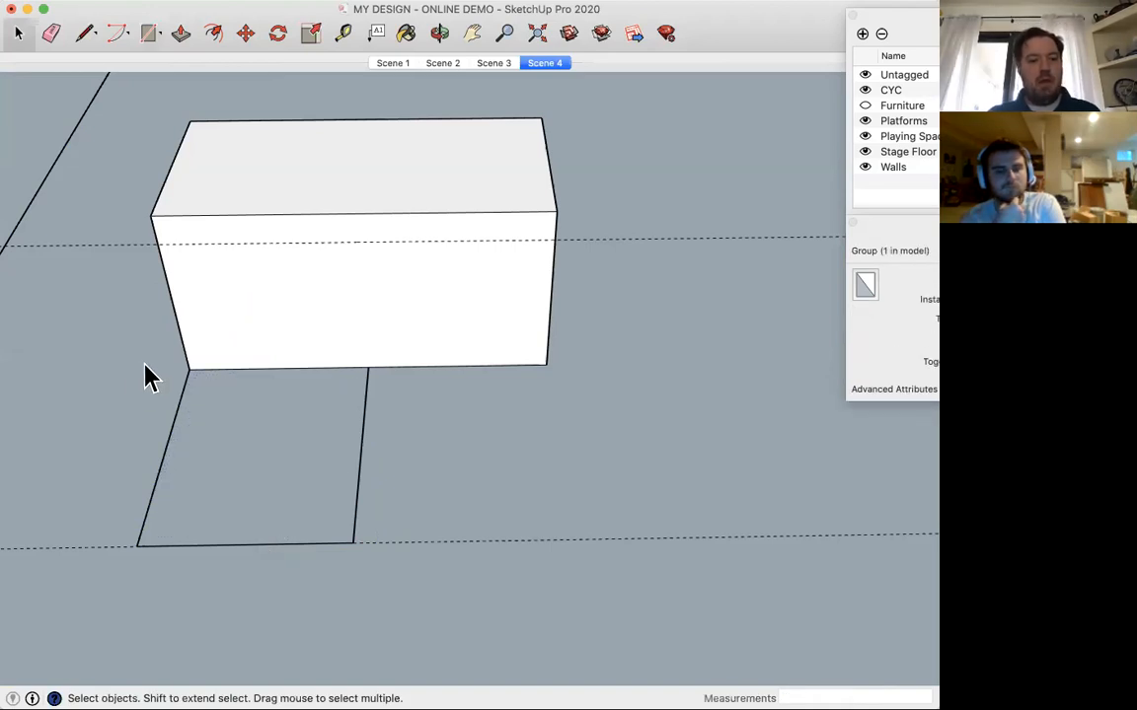
{"action": "left_click_drag", "start_coordinate": [150, 361], "coordinate": [389, 597]}
{"action": "left_click_drag", "start_coordinate": [132, 349], "coordinate": [373, 592]}
{"action": "right_click", "coordinate": [294, 481]}
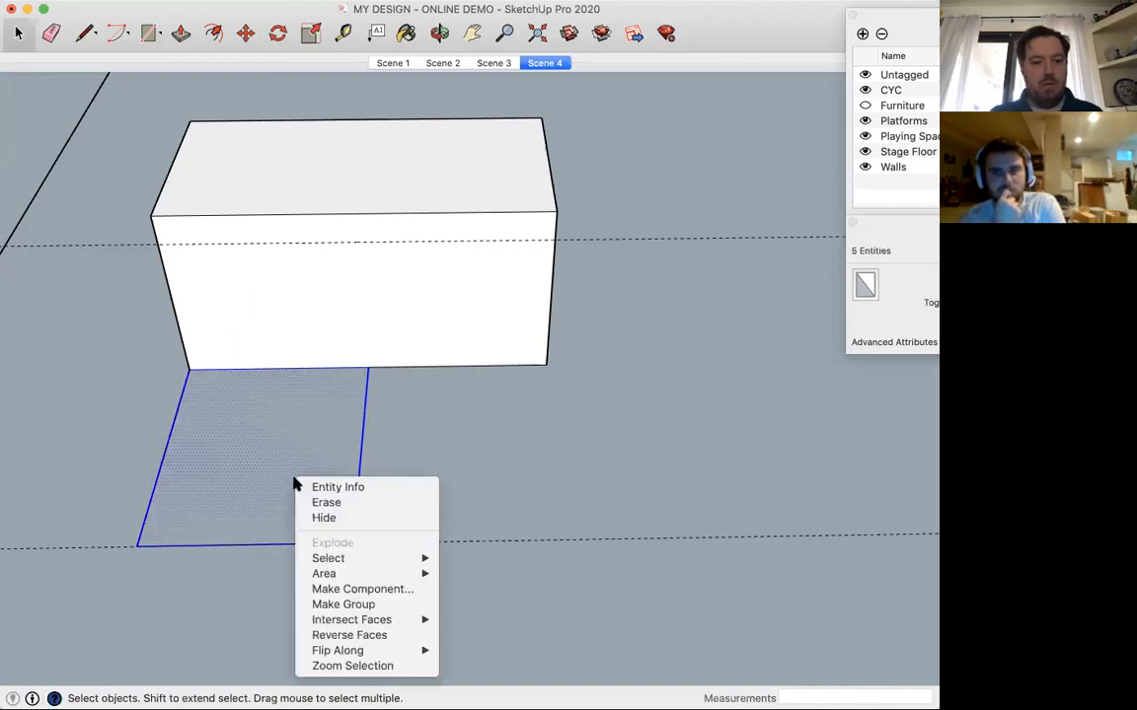
{"action": "left_click", "coordinate": [413, 606]}
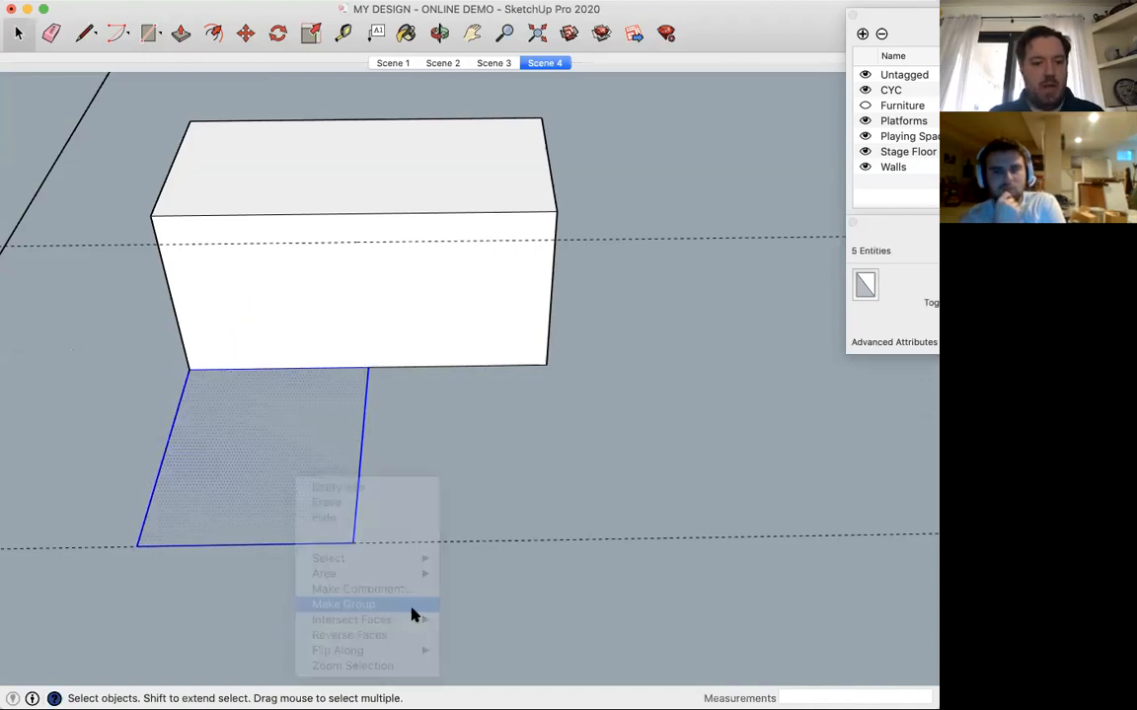
Open the floor rectangle's group for editing and select its face
{"action": "right_click", "coordinate": [308, 436]}
{"action": "left_click", "coordinate": [385, 543]}
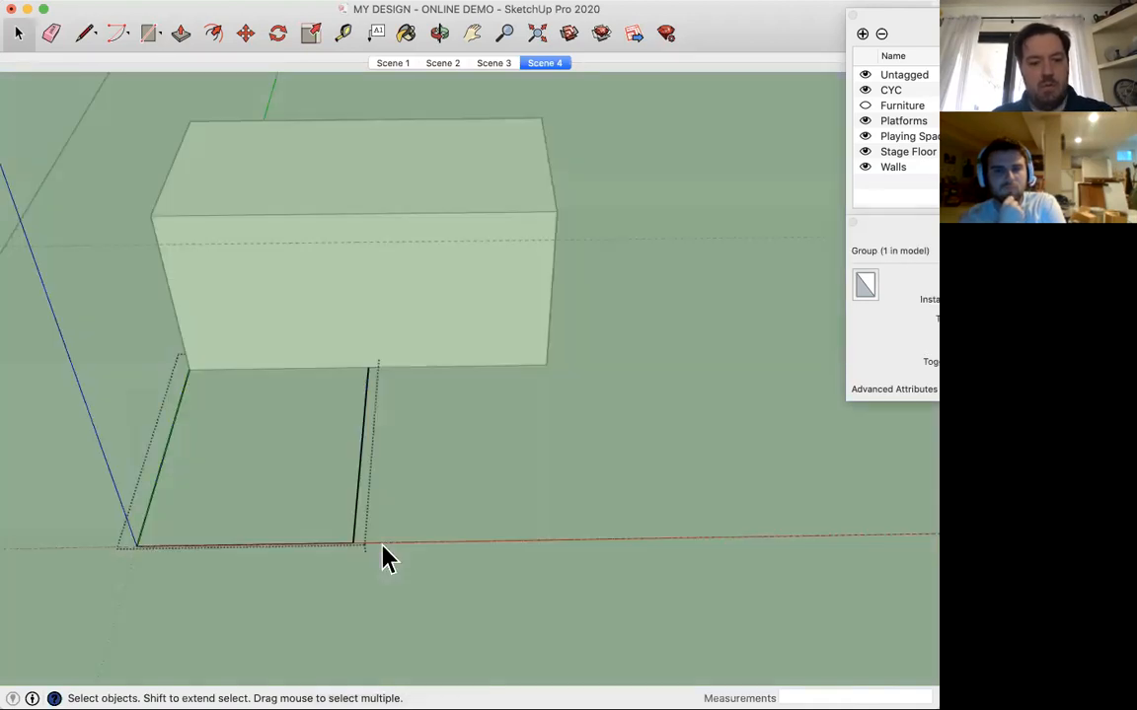
{"action": "left_click", "coordinate": [283, 516]}
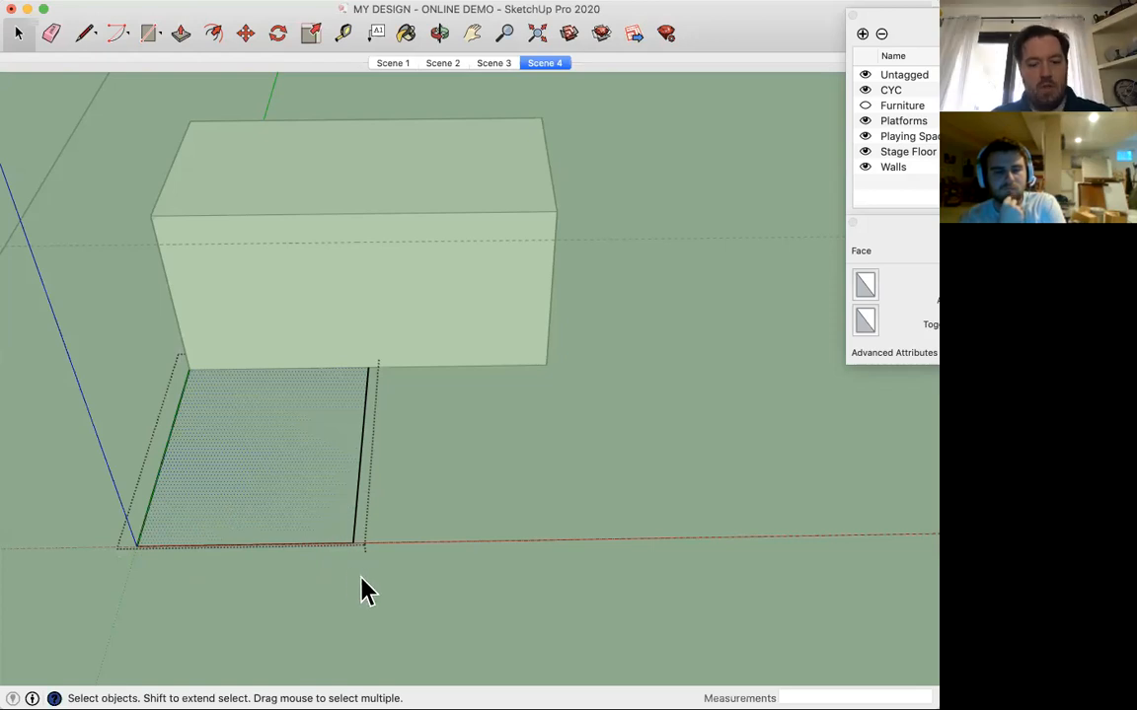
Place three Tape Measure guide points 1' apart along the rectangle's right edge, starting from its front corner
{"action": "key", "text": "t"}
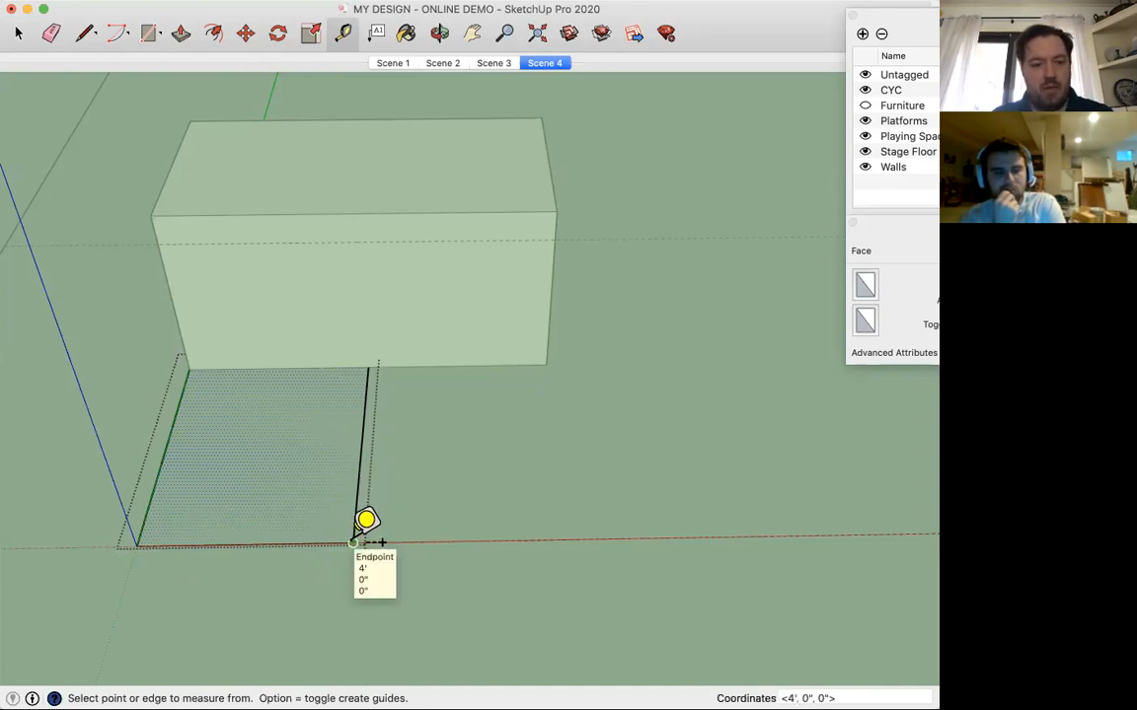
{"action": "left_click", "coordinate": [353, 542]}
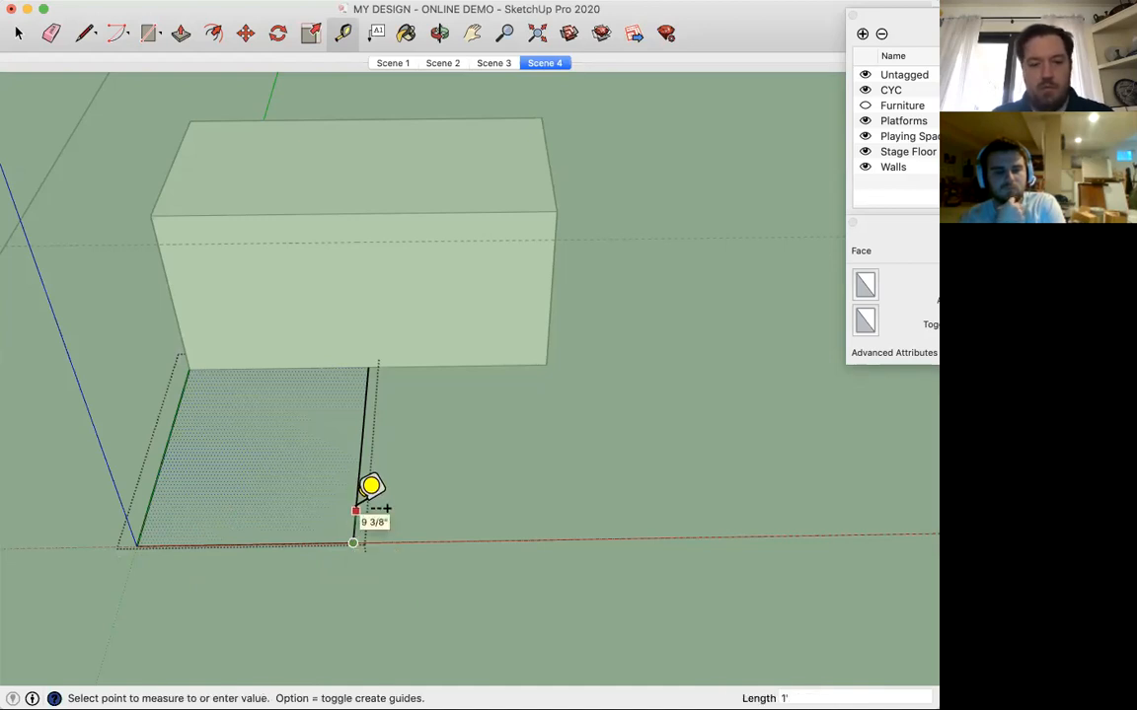
{"action": "left_click", "coordinate": [356, 509]}
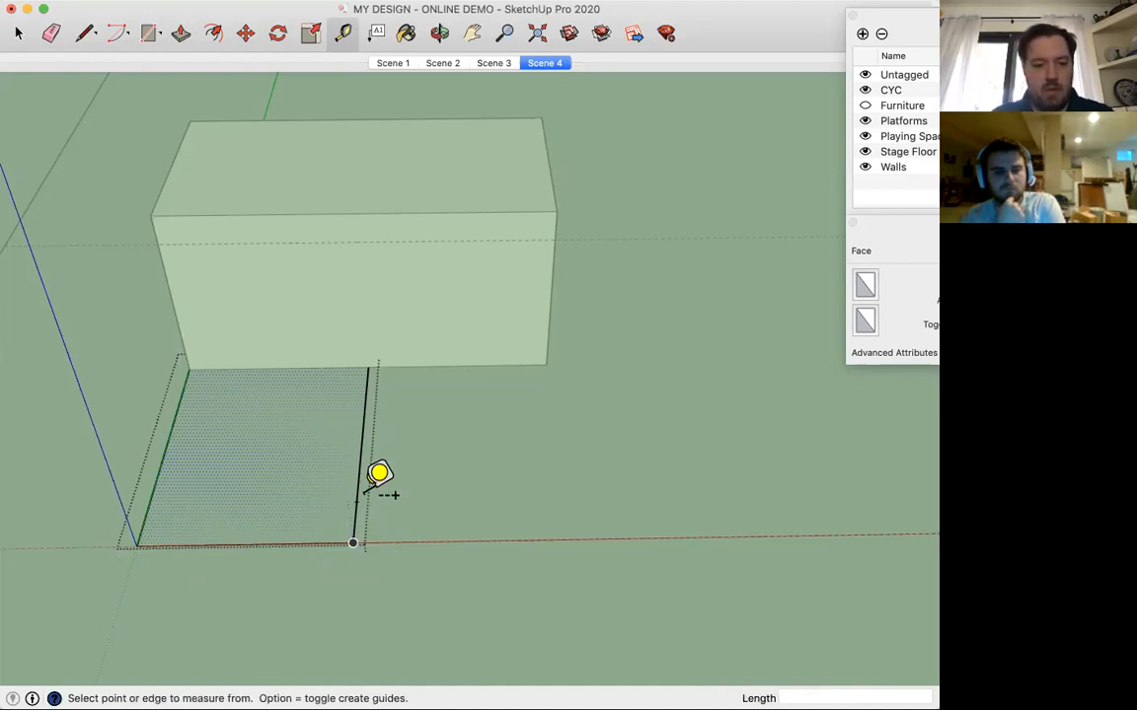
{"action": "scroll", "coordinate": [375, 476], "scroll_direction": "up", "scroll_amount": 3}
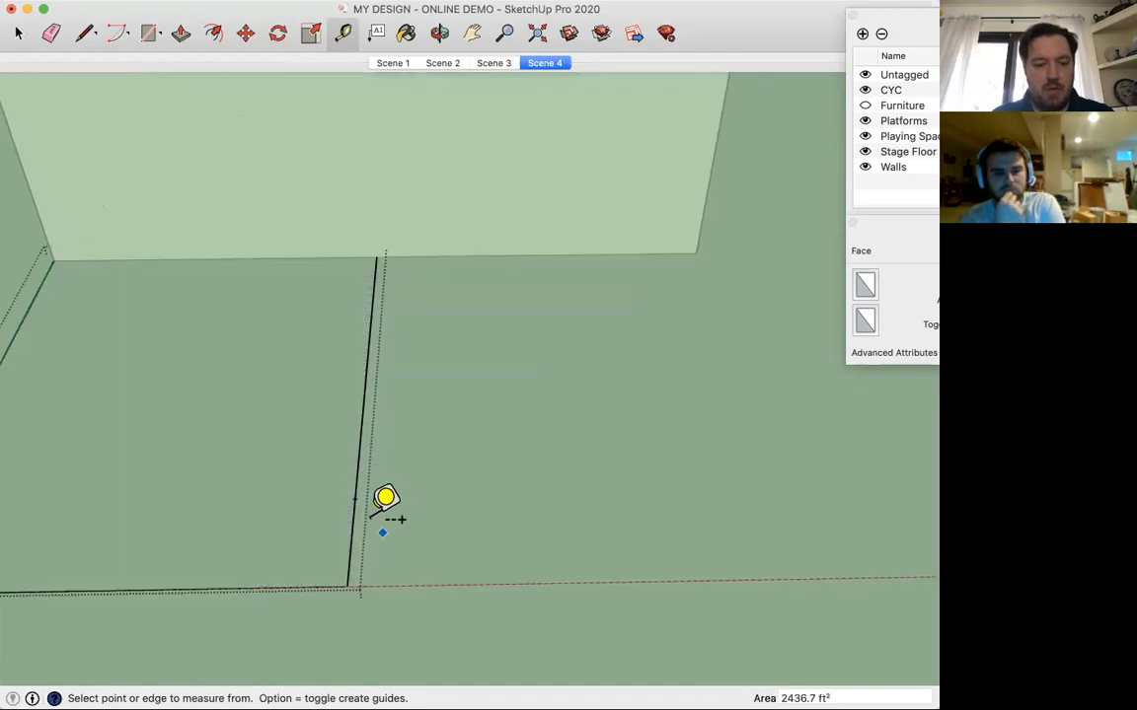
{"action": "left_click", "coordinate": [356, 499]}
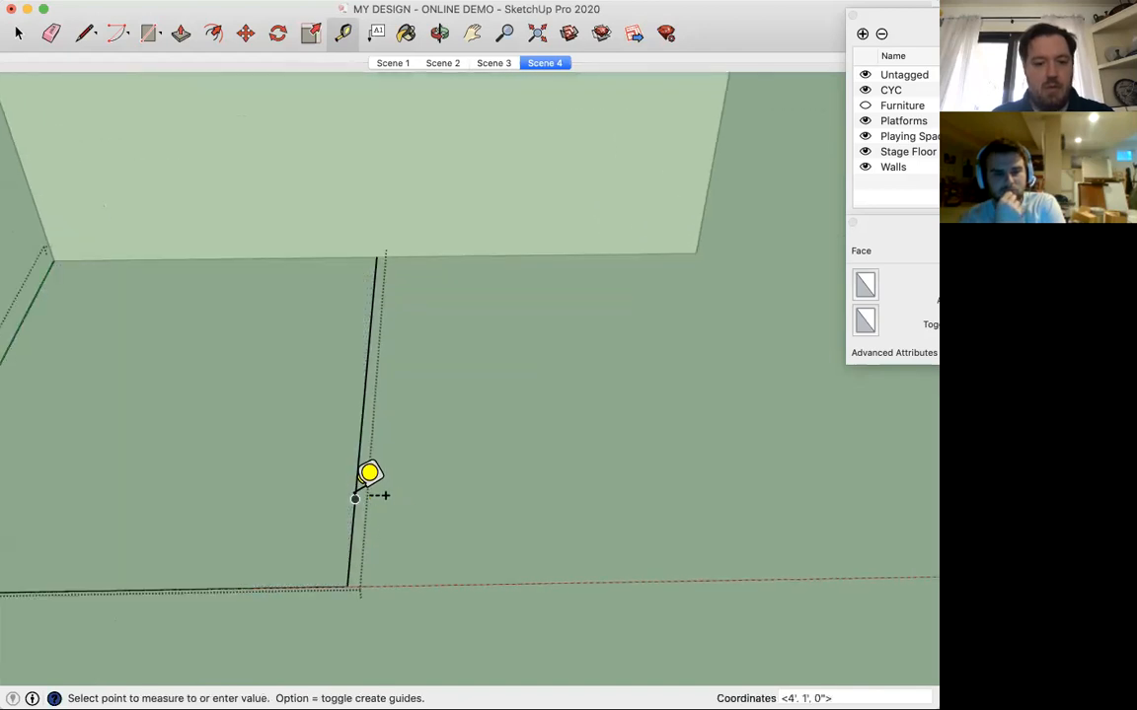
{"action": "type", "text": "1'"}
{"action": "key", "text": "Return"}
{"action": "left_click", "coordinate": [361, 425]}
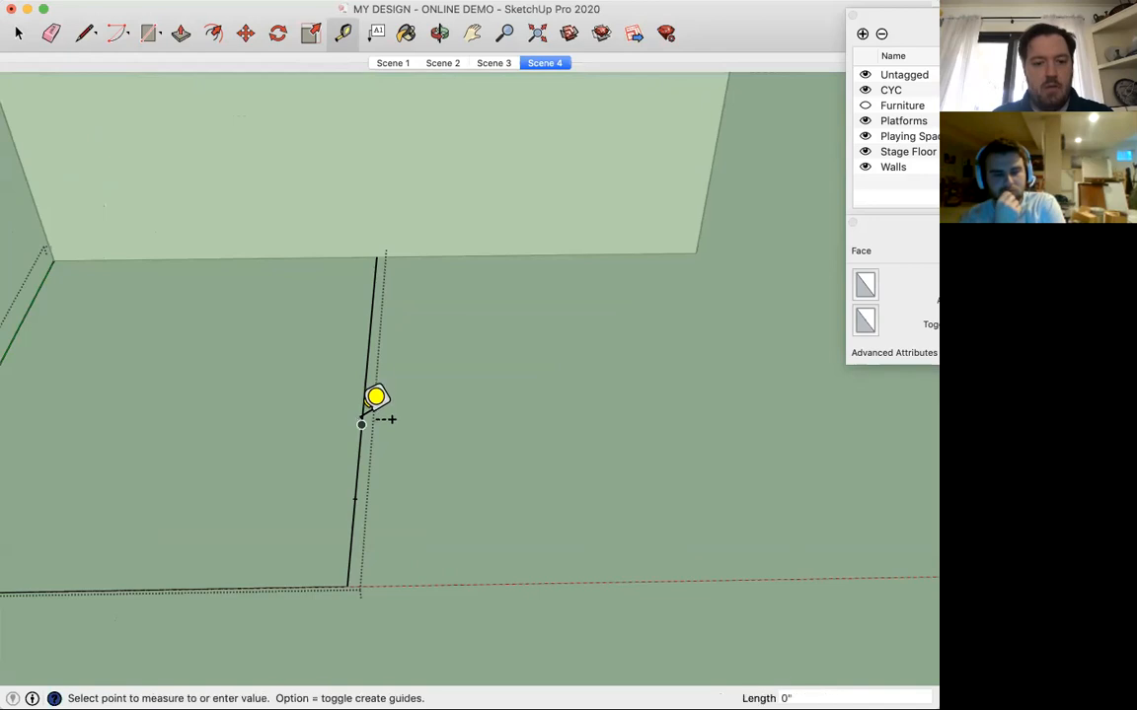
{"action": "left_click", "coordinate": [367, 363]}
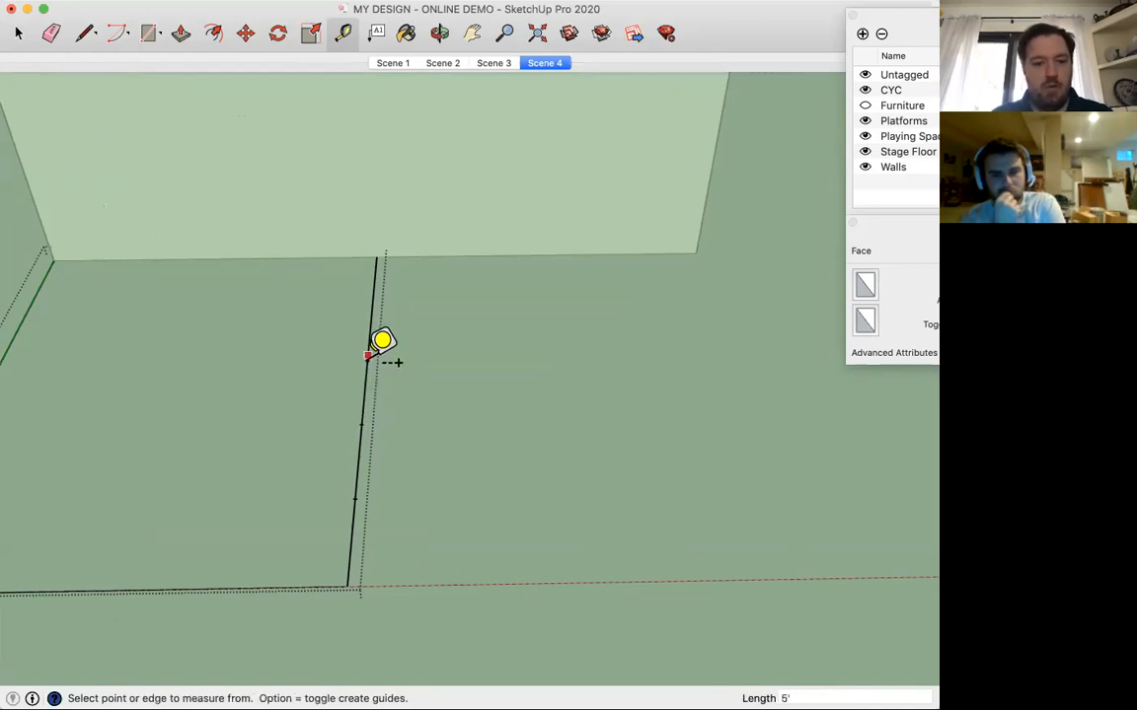
{"action": "left_click", "coordinate": [367, 364]}
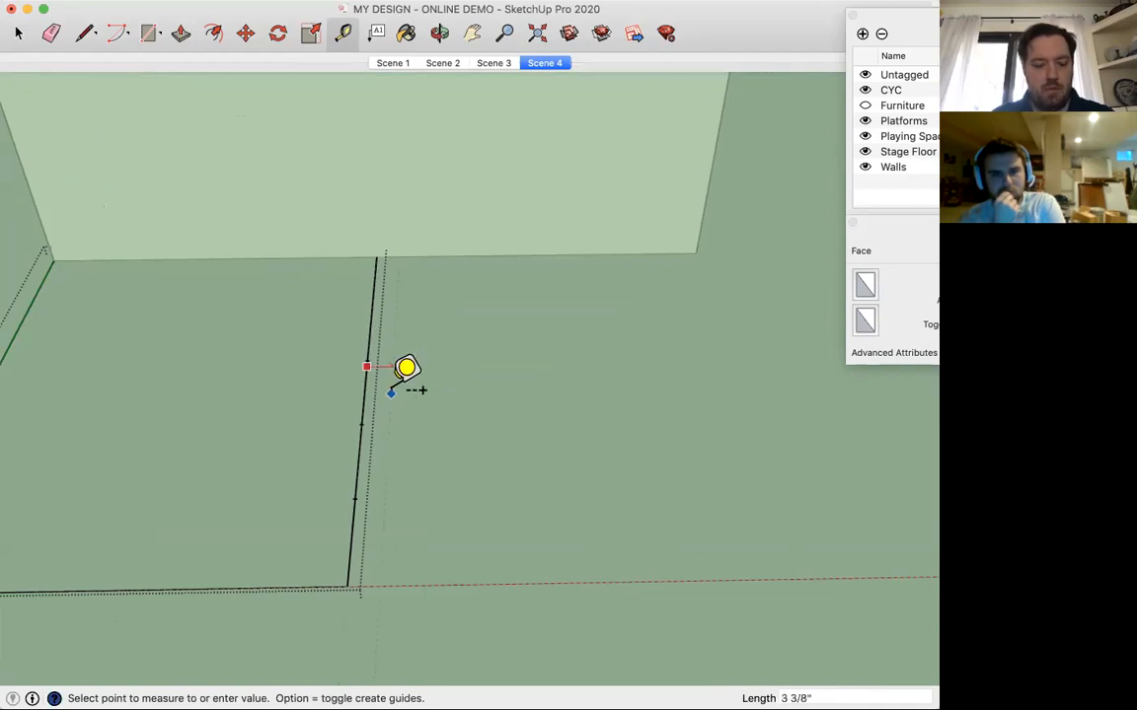
{"action": "left_click", "coordinate": [395, 381]}
{"action": "key", "text": "super+z"}
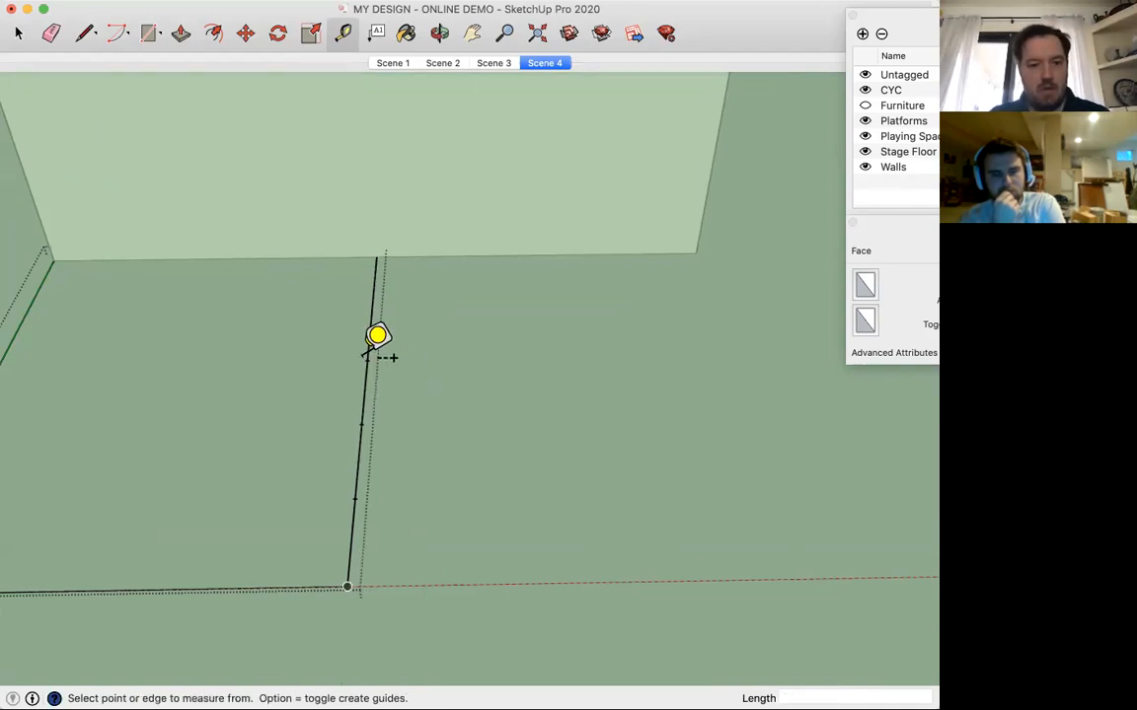
Add a fourth guide point on the rectangle's right edge, 1' beyond the third one toward the box
{"action": "left_click", "coordinate": [367, 360]}
{"action": "type", "text": "1'"}
{"action": "key", "text": "Return"}
{"action": "scroll", "coordinate": [326, 452], "scroll_direction": "down", "scroll_amount": 3}
{"action": "scroll", "coordinate": [327, 452], "scroll_direction": "up", "scroll_amount": 1}
{"action": "scroll", "coordinate": [340, 439], "scroll_direction": "up", "scroll_amount": 1}
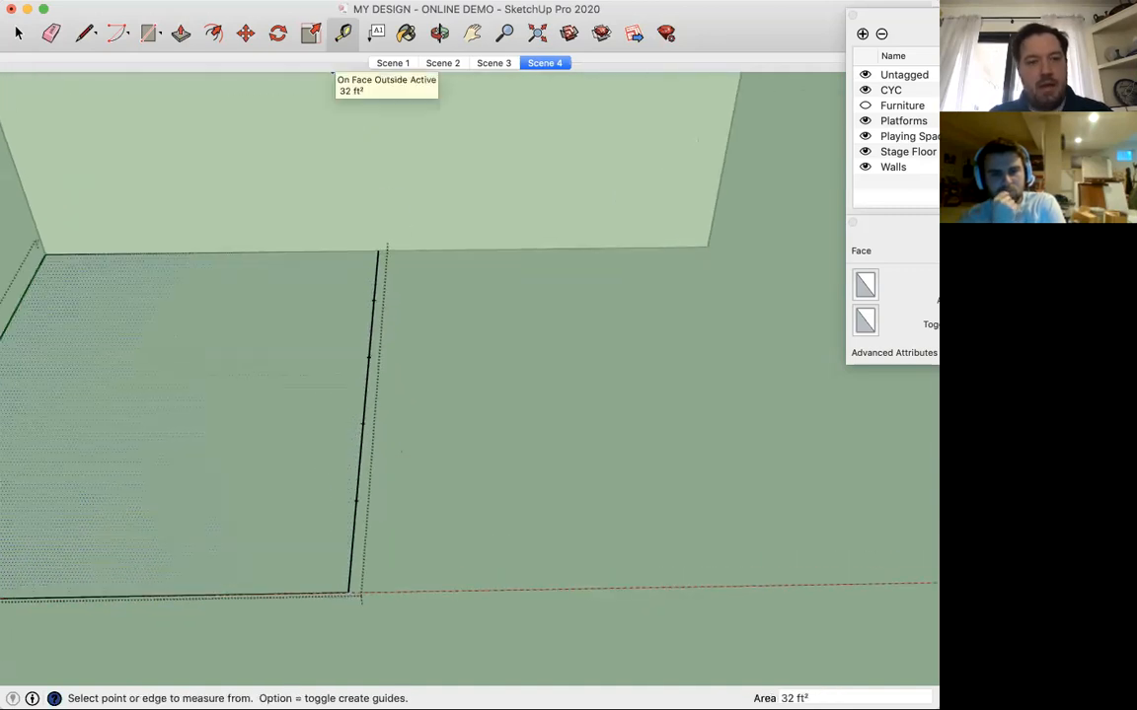
Hide all guides in the model and show them again
{"action": "left_click", "coordinate": [187, 0]}
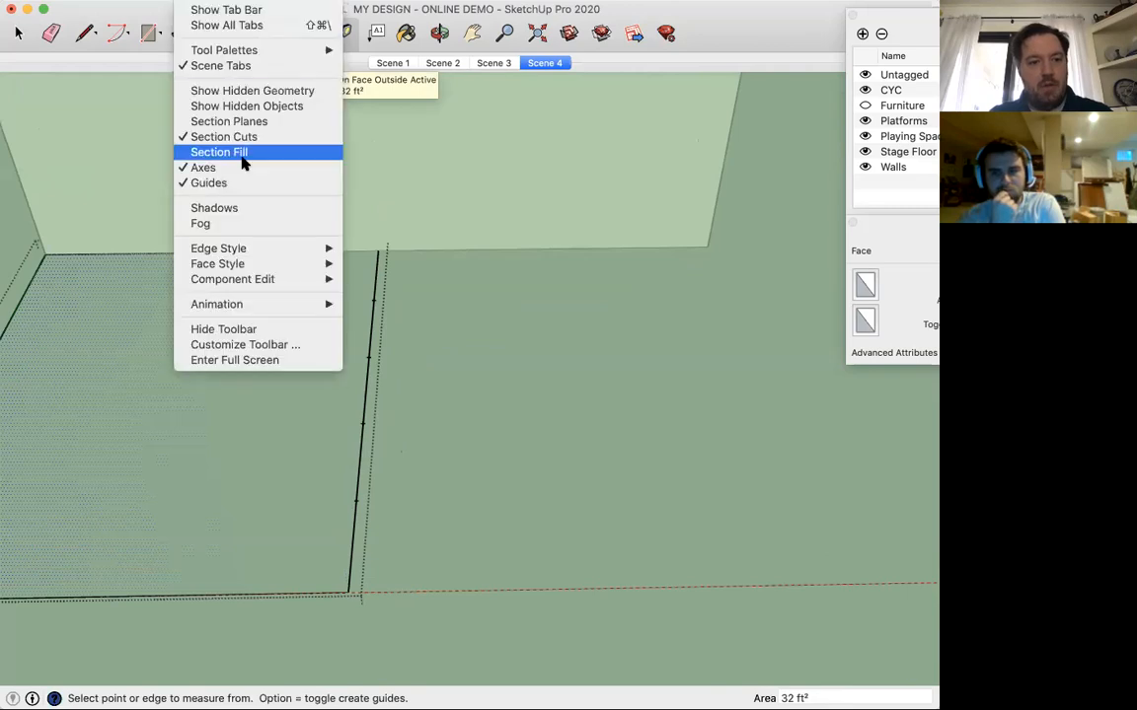
{"action": "left_click", "coordinate": [243, 182]}
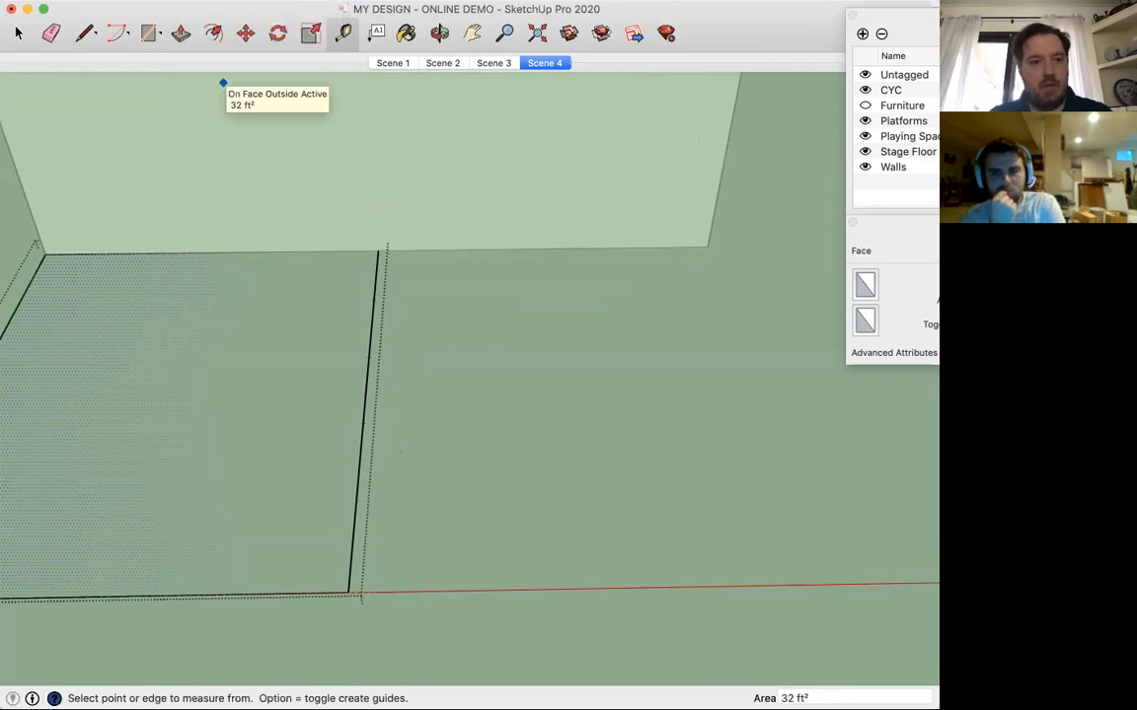
{"action": "left_click", "coordinate": [188, 0]}
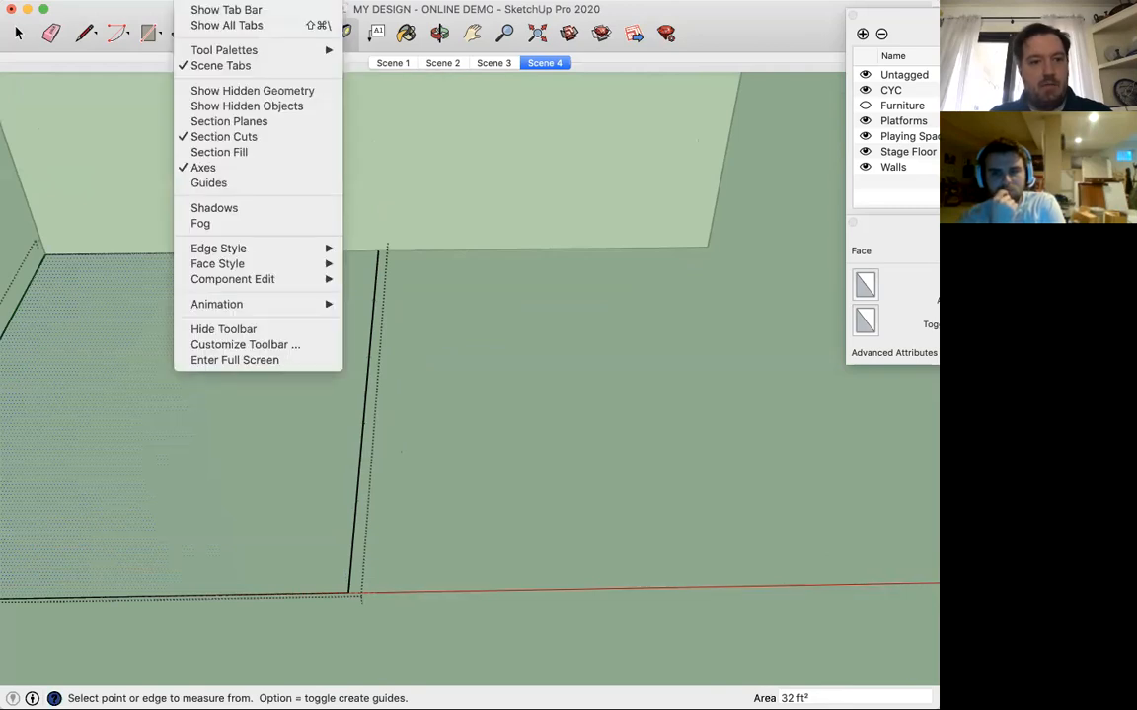
{"action": "left_click", "coordinate": [234, 183]}
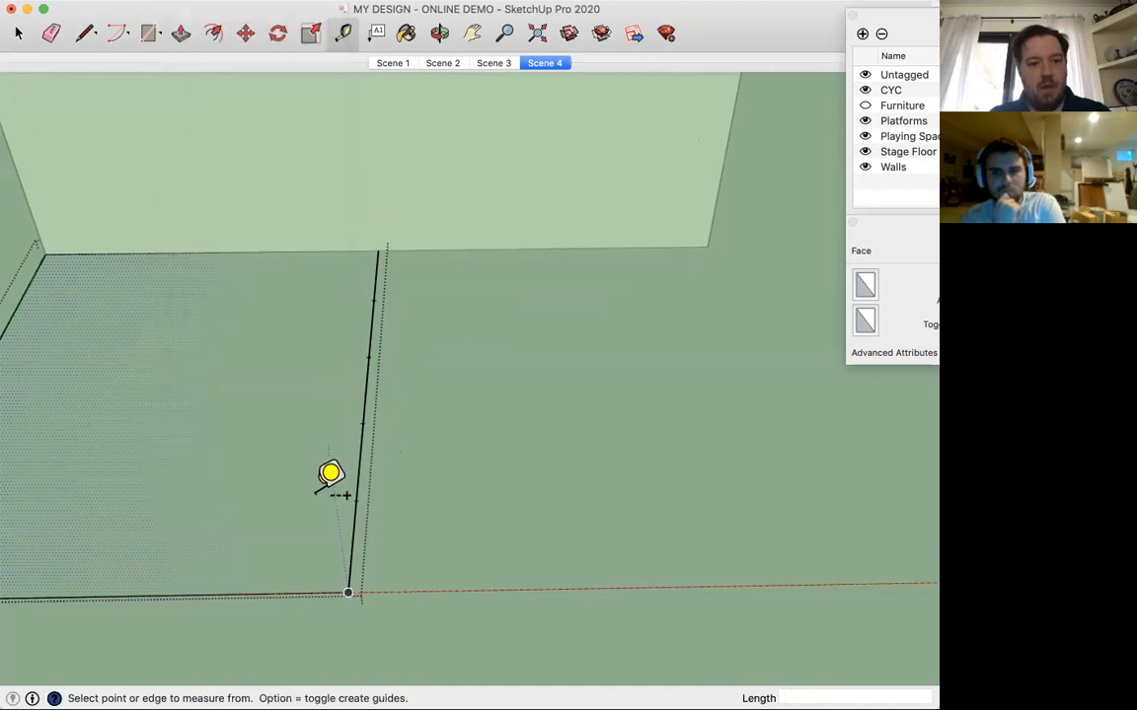
Draw four parallel 4' lines across the floor rectangle, from each guide point on its right edge to its left edge
{"action": "scroll", "coordinate": [353, 569], "scroll_direction": "down", "scroll_amount": 3}
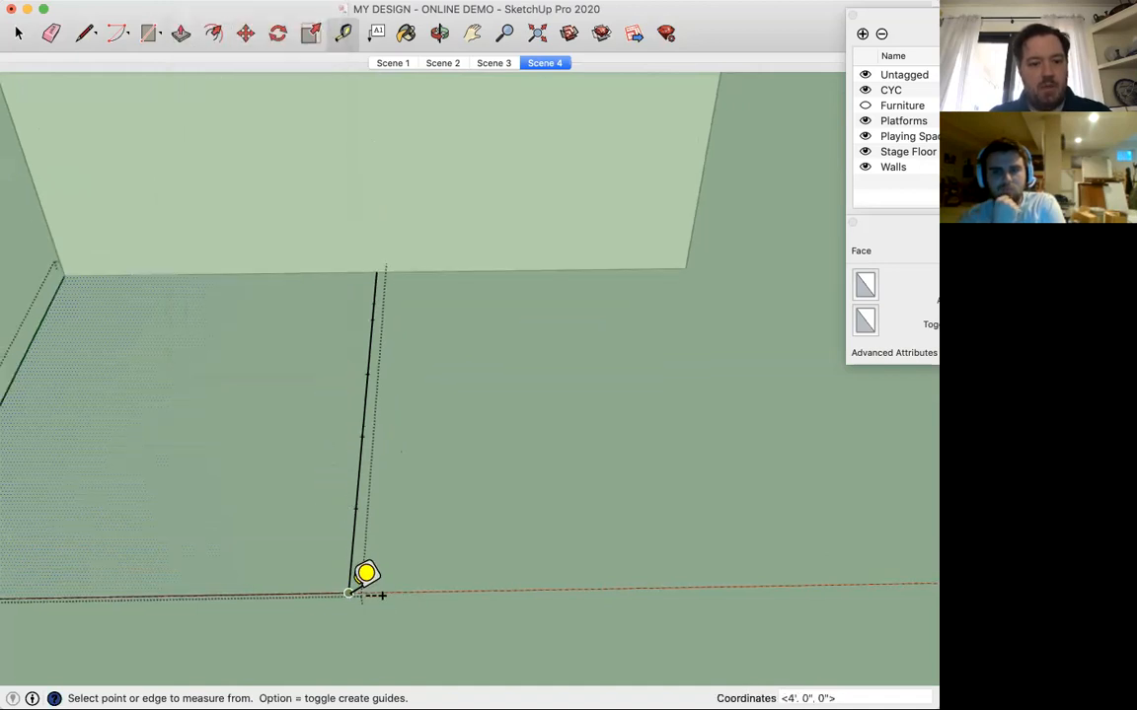
{"action": "key", "text": "l"}
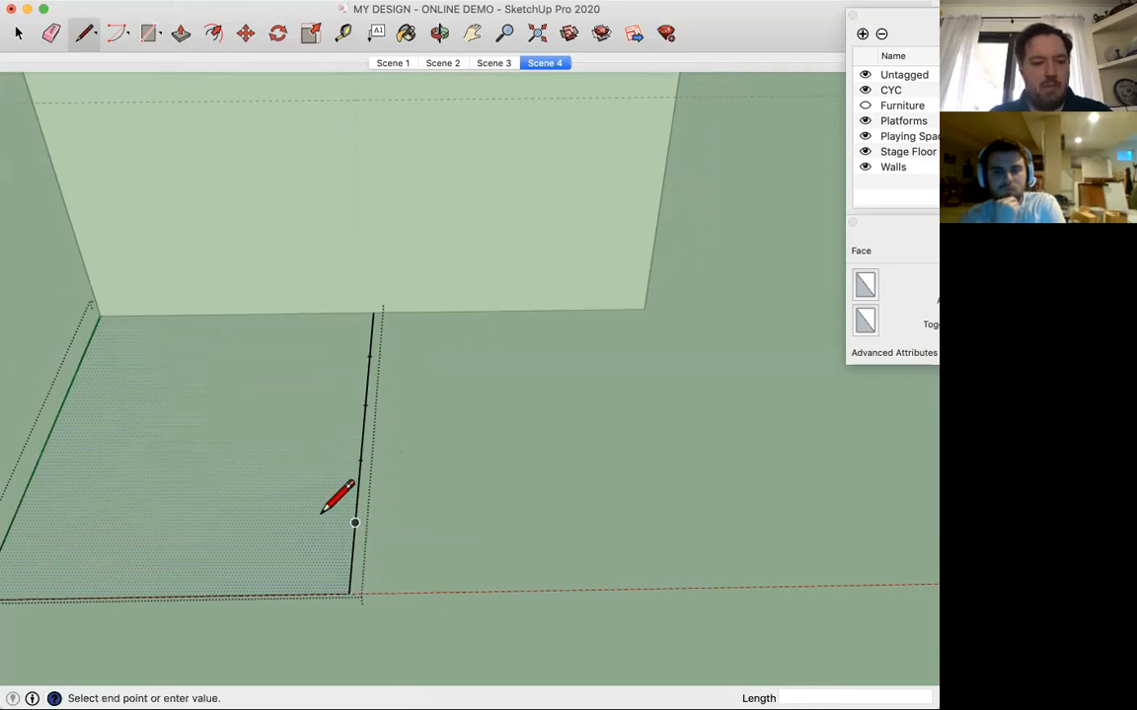
{"action": "left_click", "coordinate": [8, 528]}
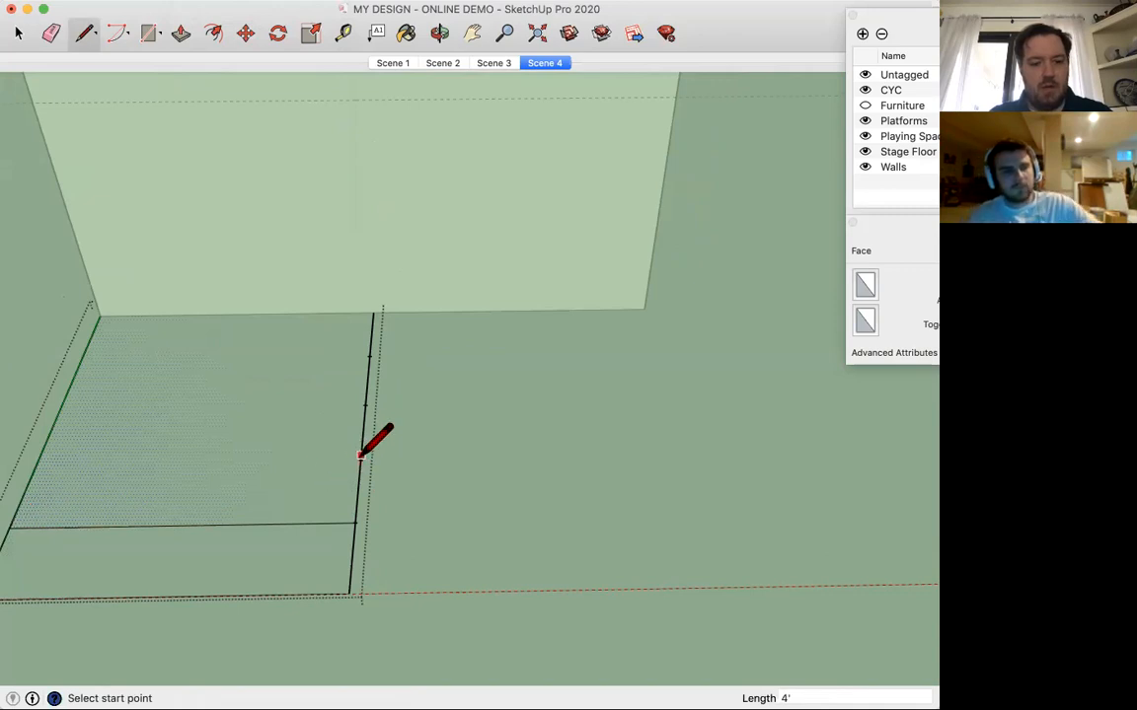
{"action": "left_click", "coordinate": [39, 463]}
{"action": "left_click", "coordinate": [365, 406]}
{"action": "left_click", "coordinate": [61, 409]}
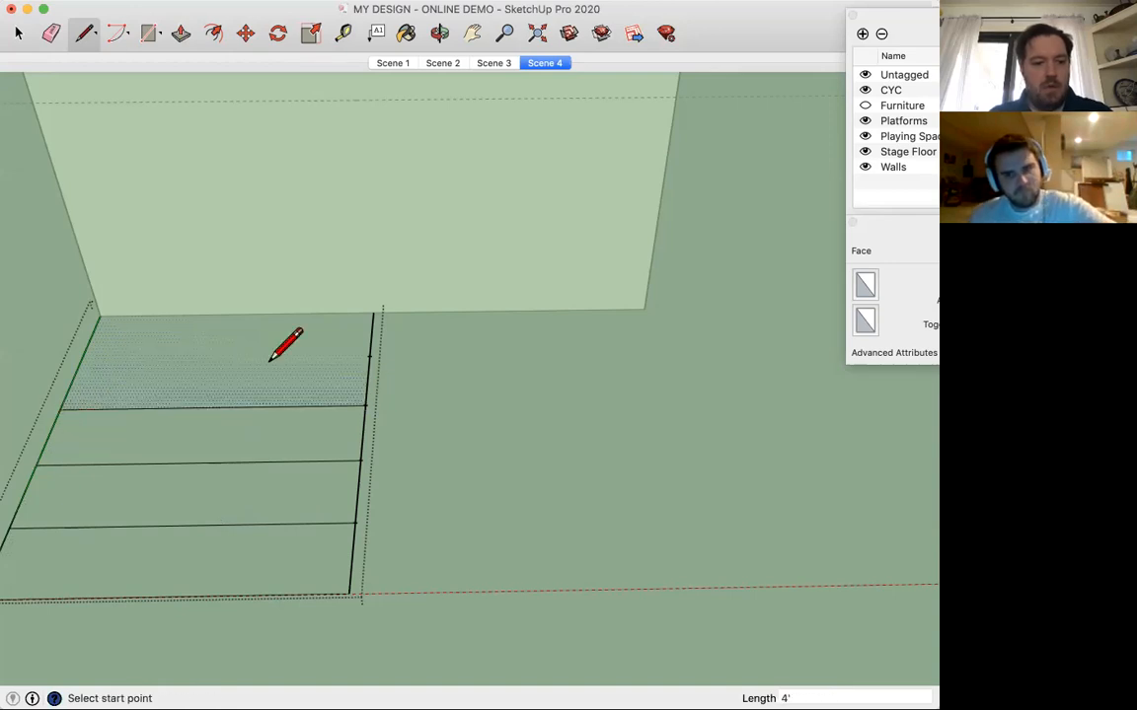
{"action": "left_click", "coordinate": [369, 356]}
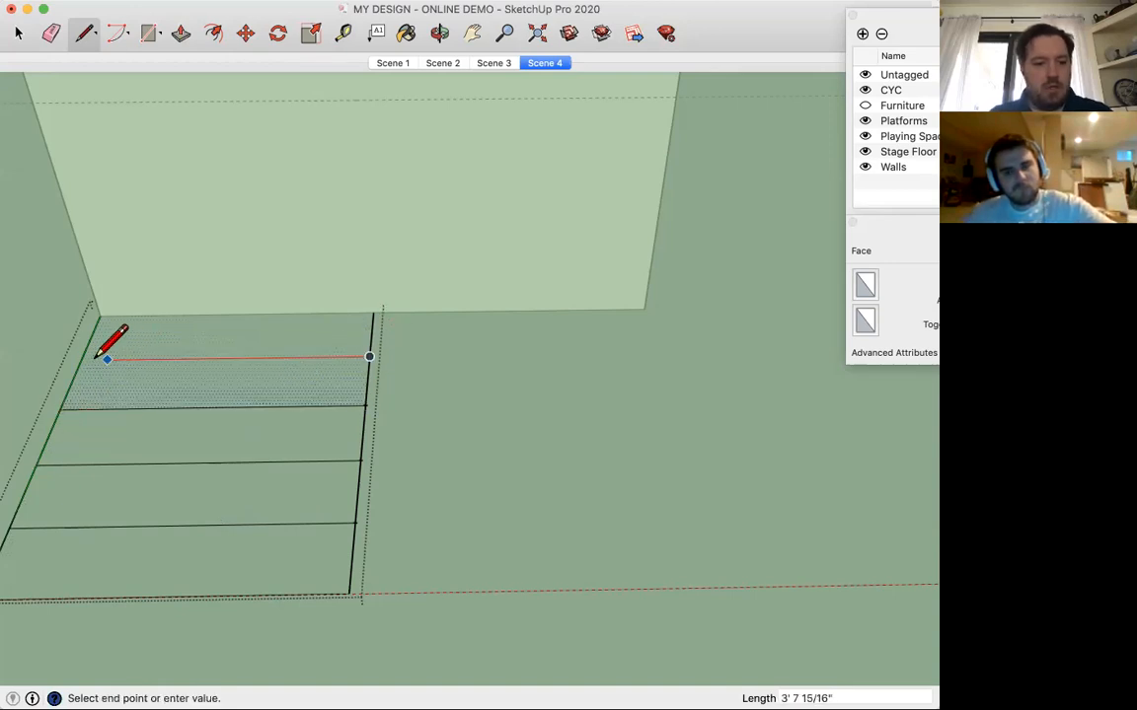
{"action": "left_click", "coordinate": [92, 359]}
{"action": "key", "text": "t"}
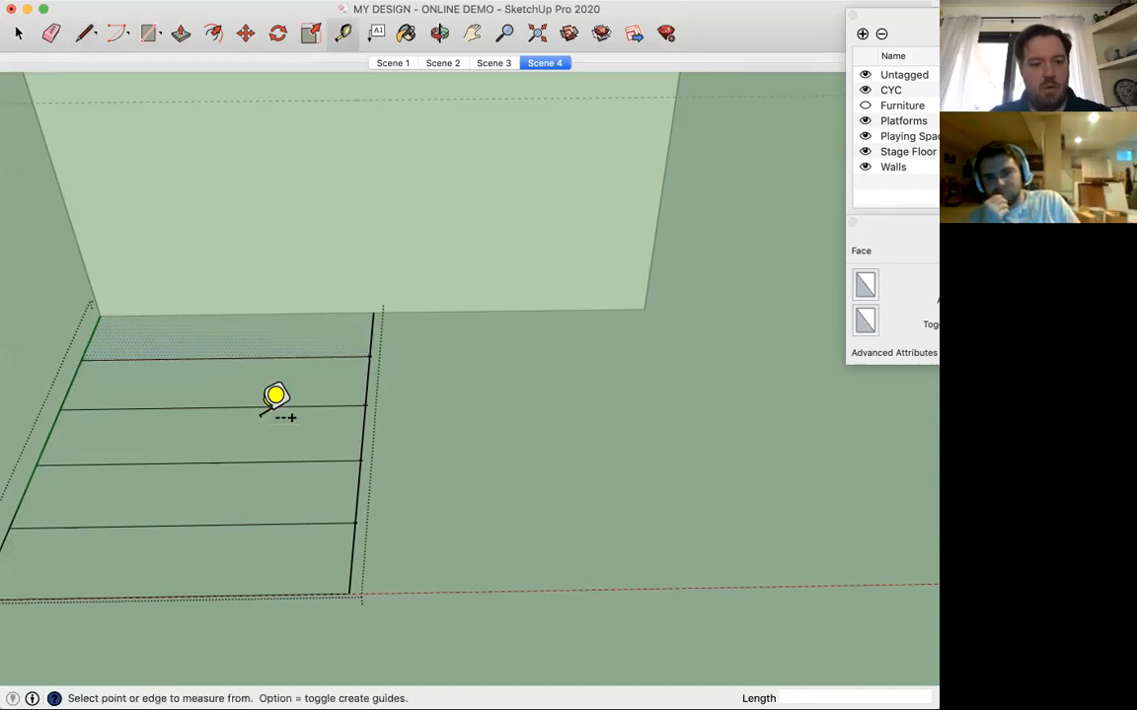
{"action": "left_click", "coordinate": [226, 358]}
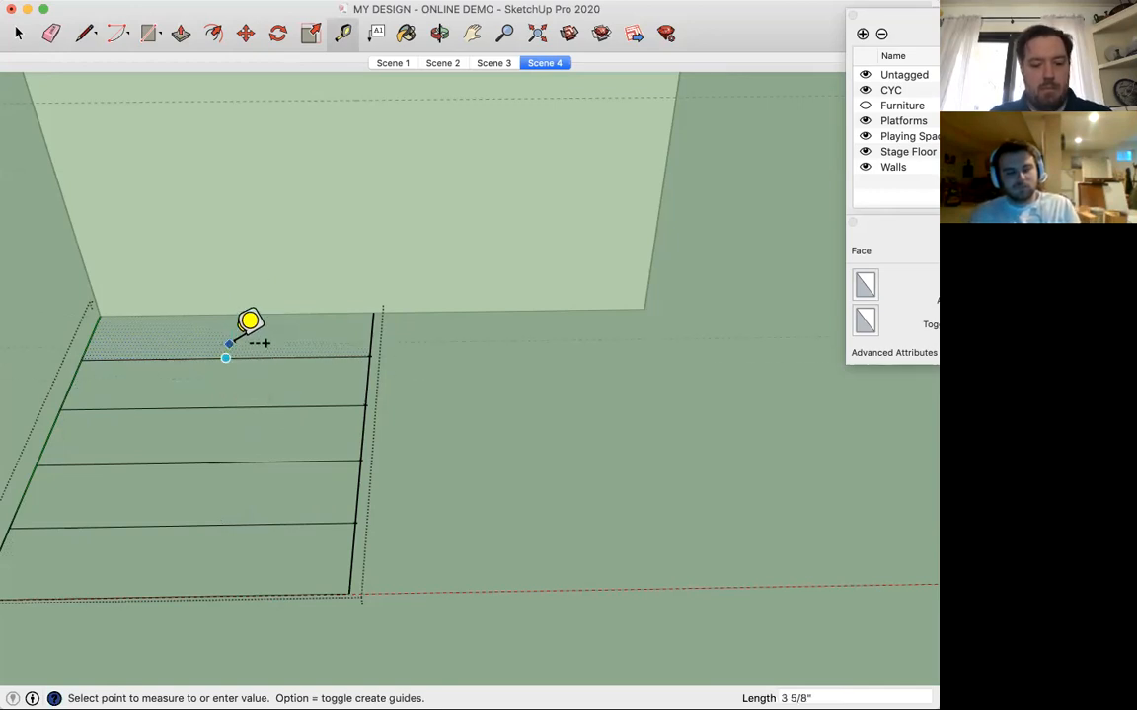
{"action": "key", "text": "space"}
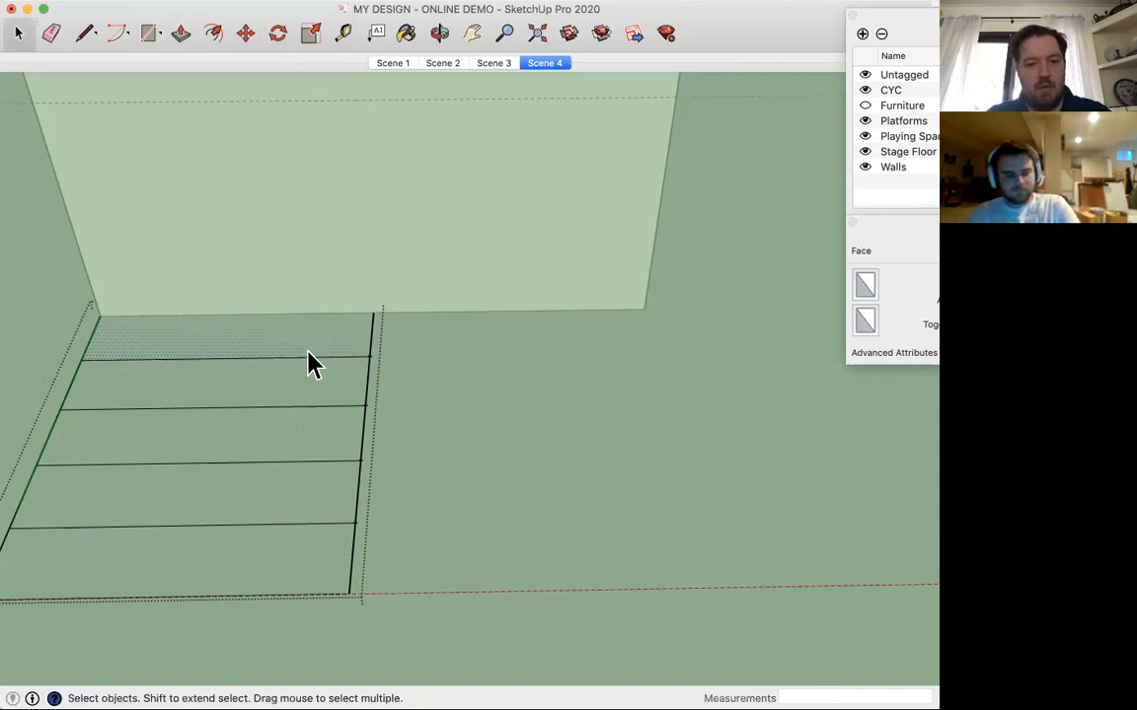
Push/Pull the front strip of the divided rectangle up 8"
{"action": "scroll", "coordinate": [275, 561], "scroll_direction": "down", "scroll_amount": 6}
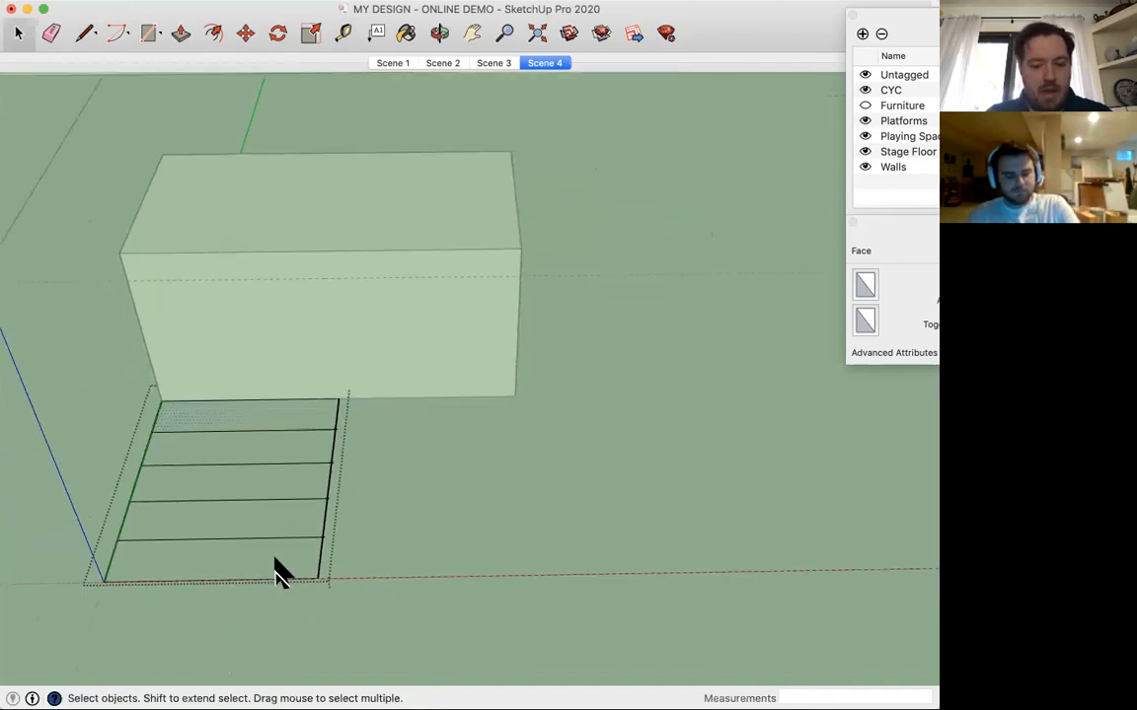
{"action": "key", "text": "h"}
{"action": "left_click_drag", "start_coordinate": [275, 549], "coordinate": [399, 524]}
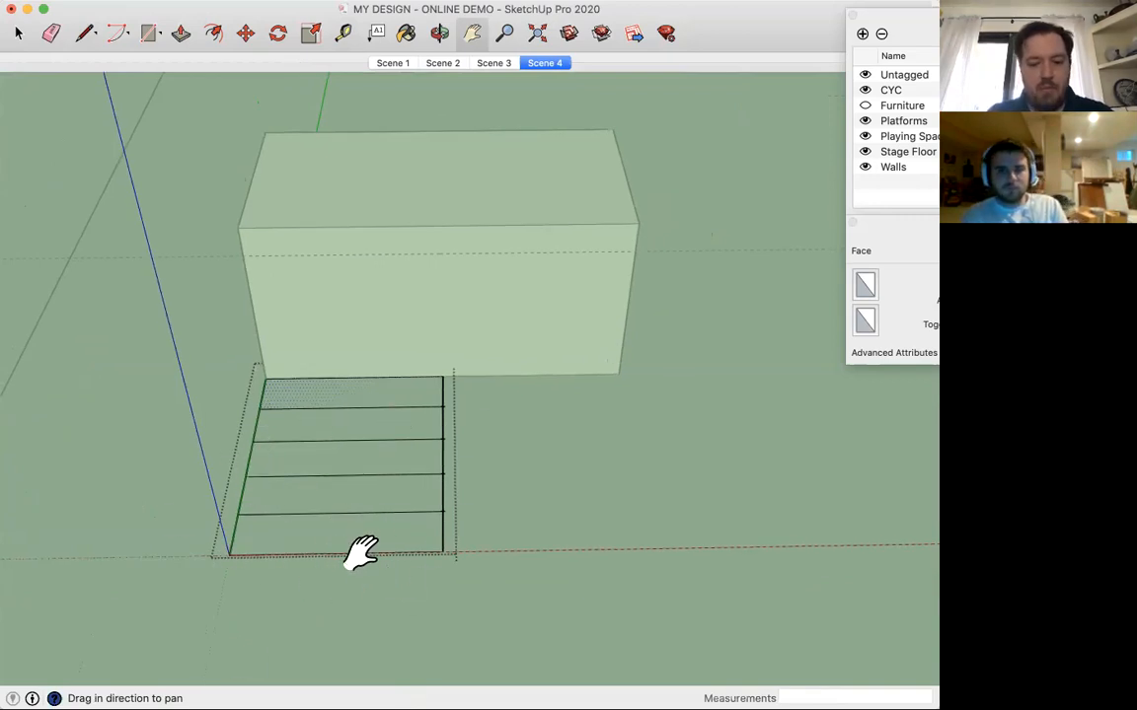
{"action": "key", "text": "p"}
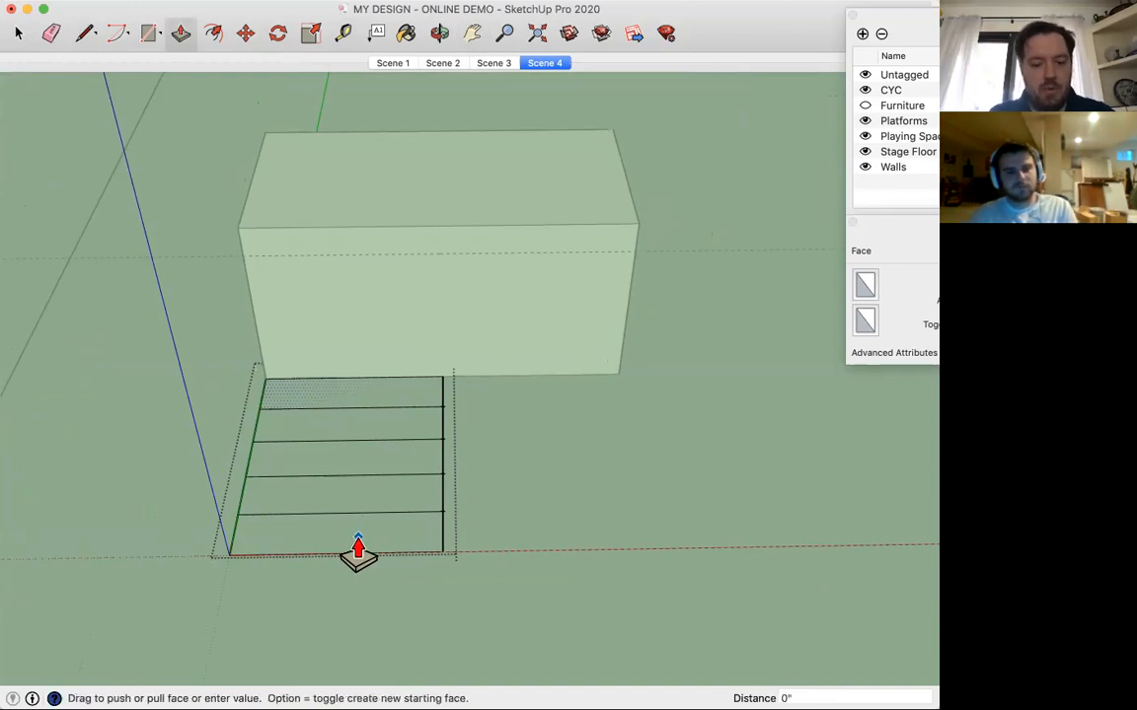
{"action": "key", "text": "space"}
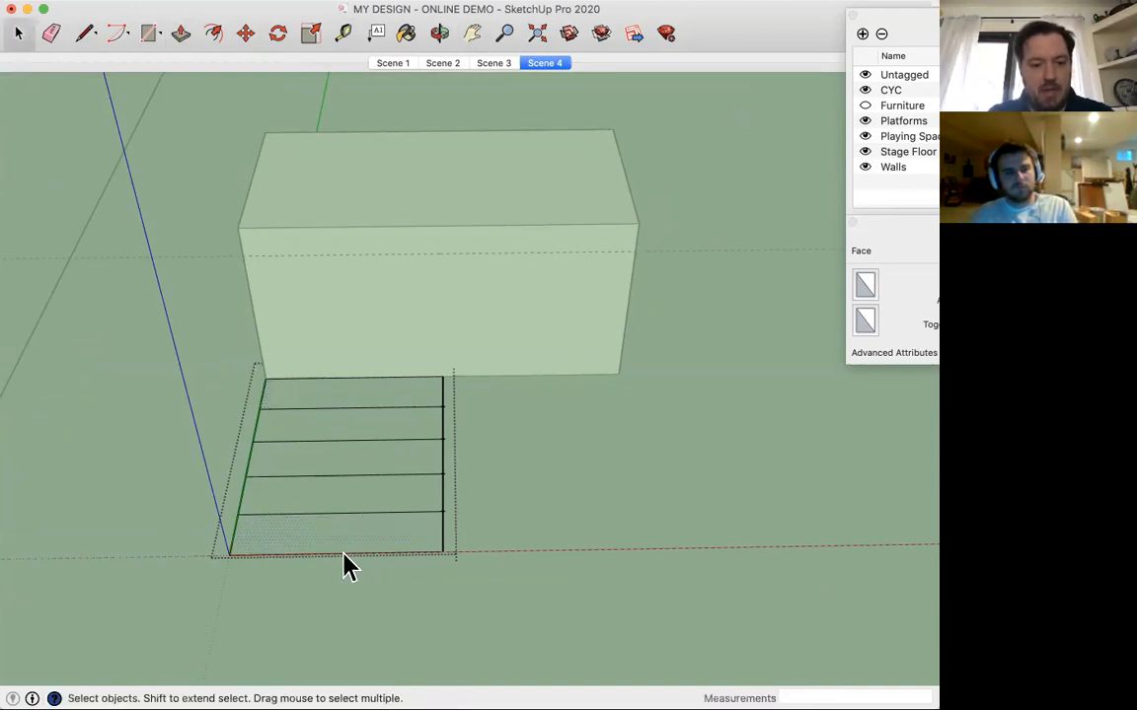
{"action": "key", "text": "p"}
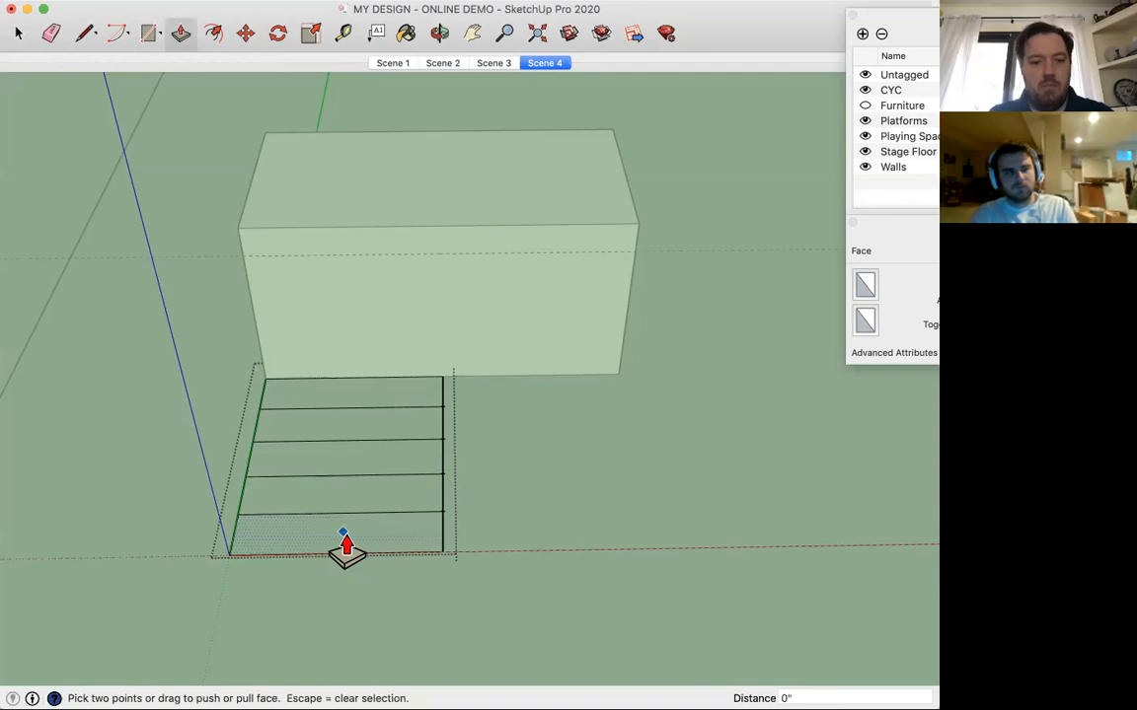
{"action": "left_click", "coordinate": [346, 546]}
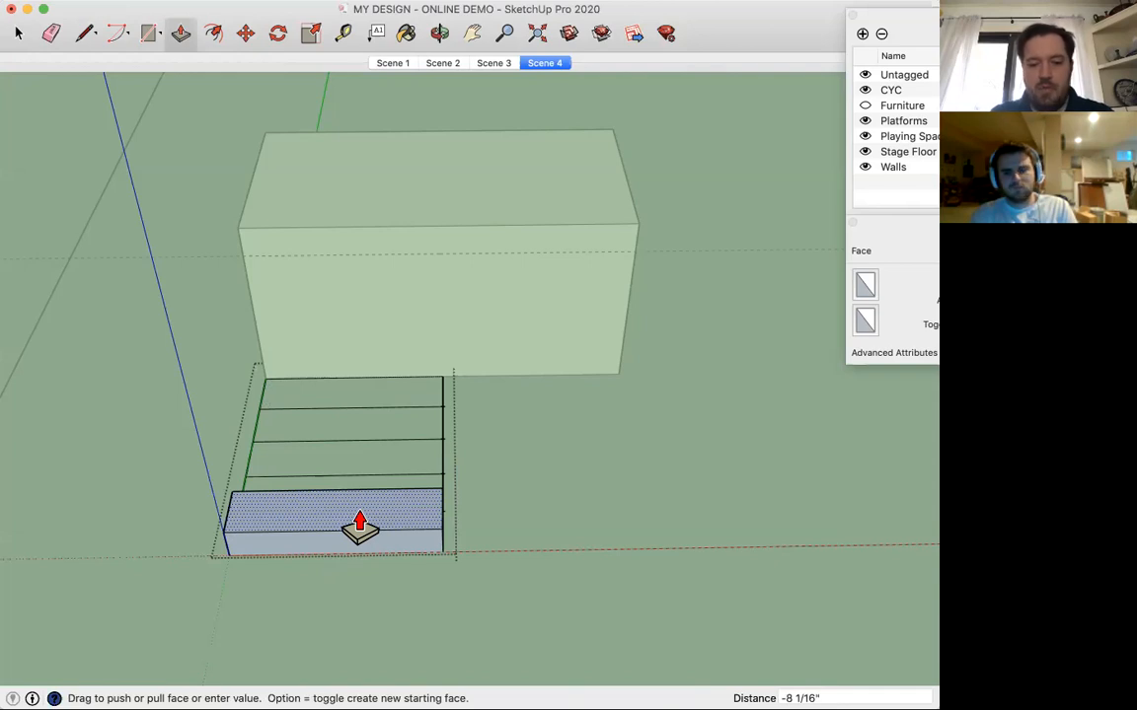
{"action": "type", "text": "'"}
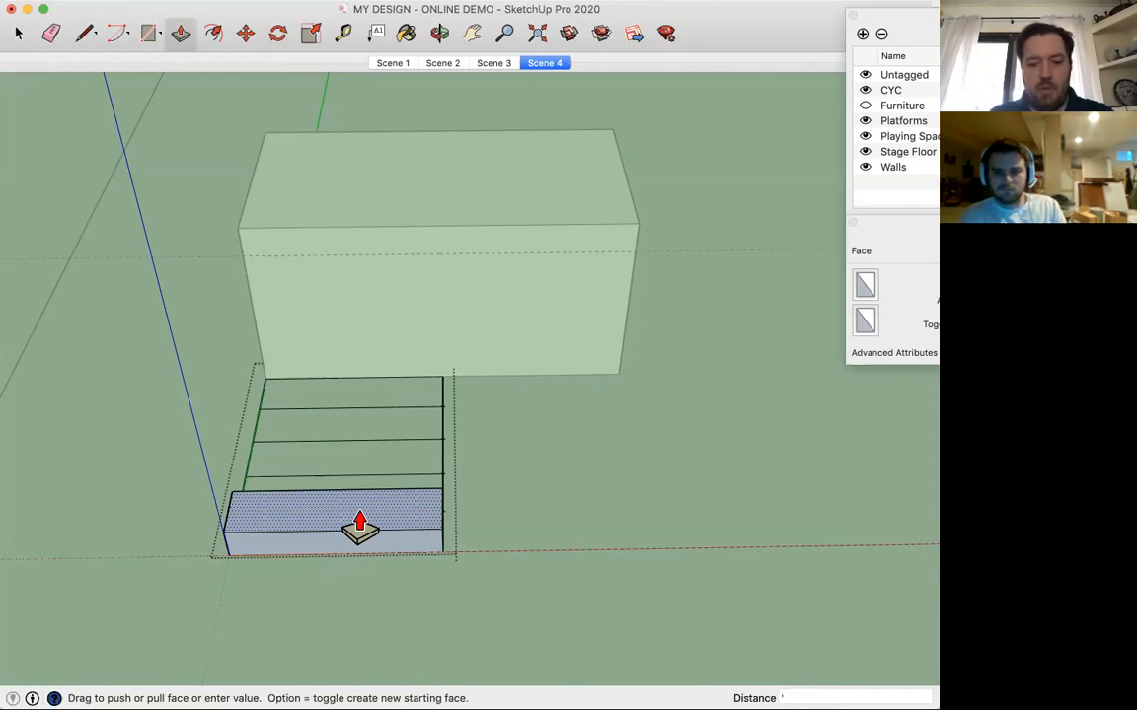
{"action": "type", "text": "\""}
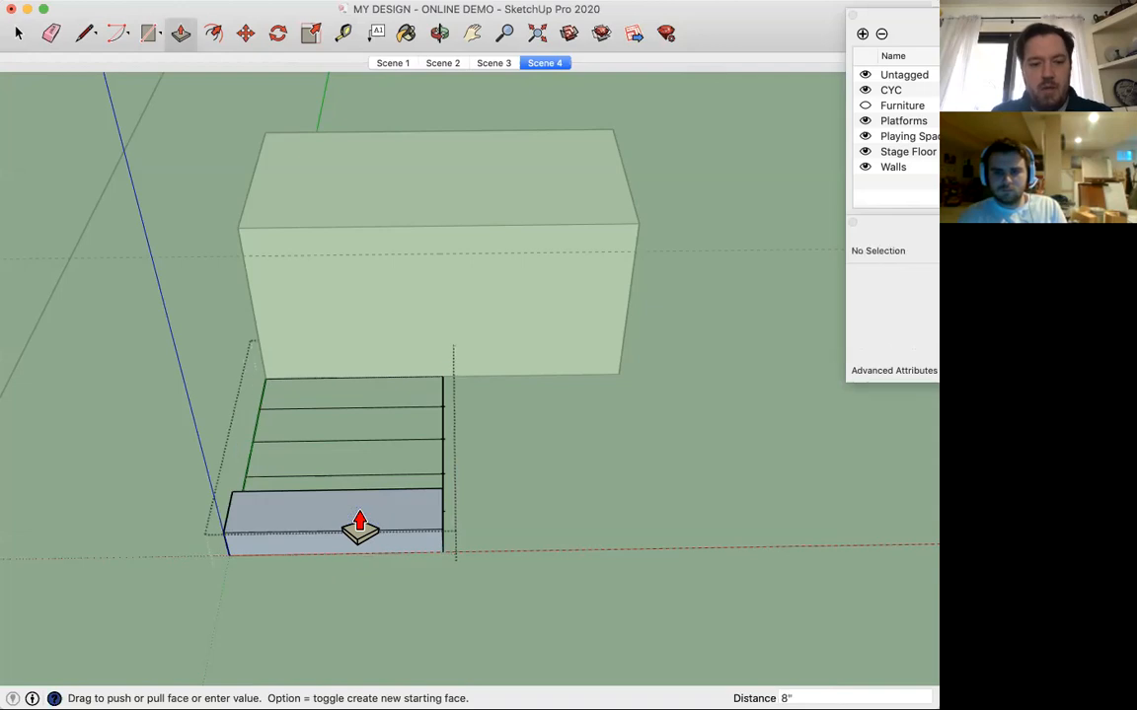
{"action": "key", "text": "Return"}
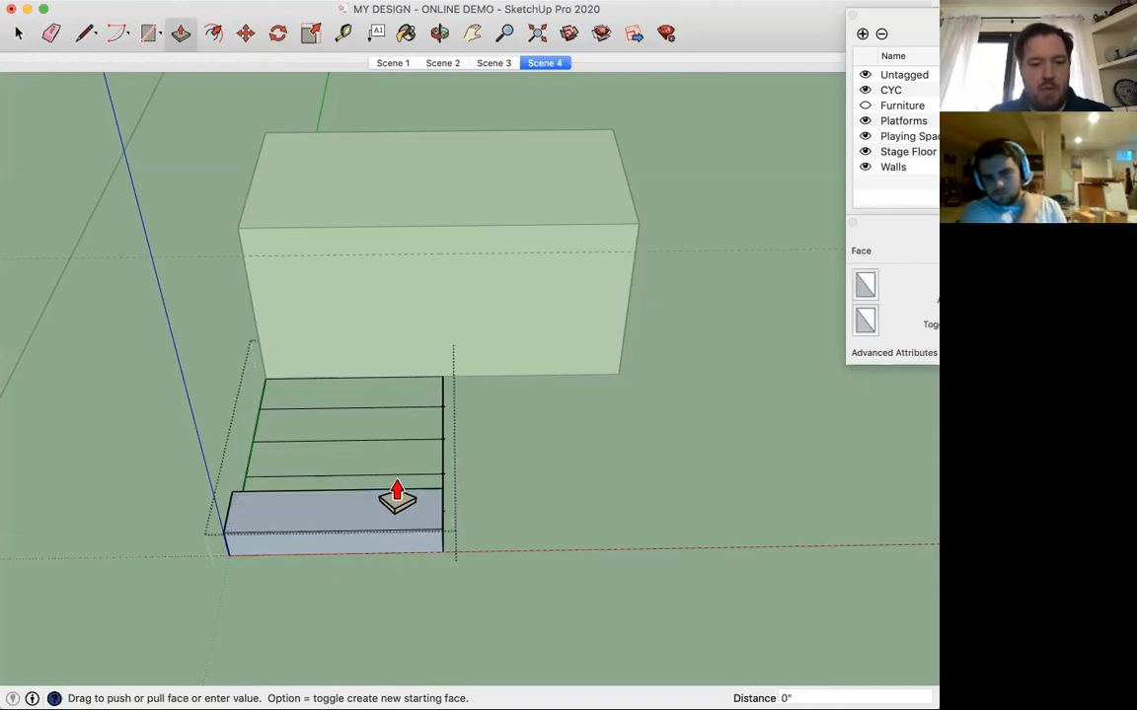
Push/Pull the second strip from the front up 8", and undo both strip extrusions
{"action": "left_click", "coordinate": [397, 498]}
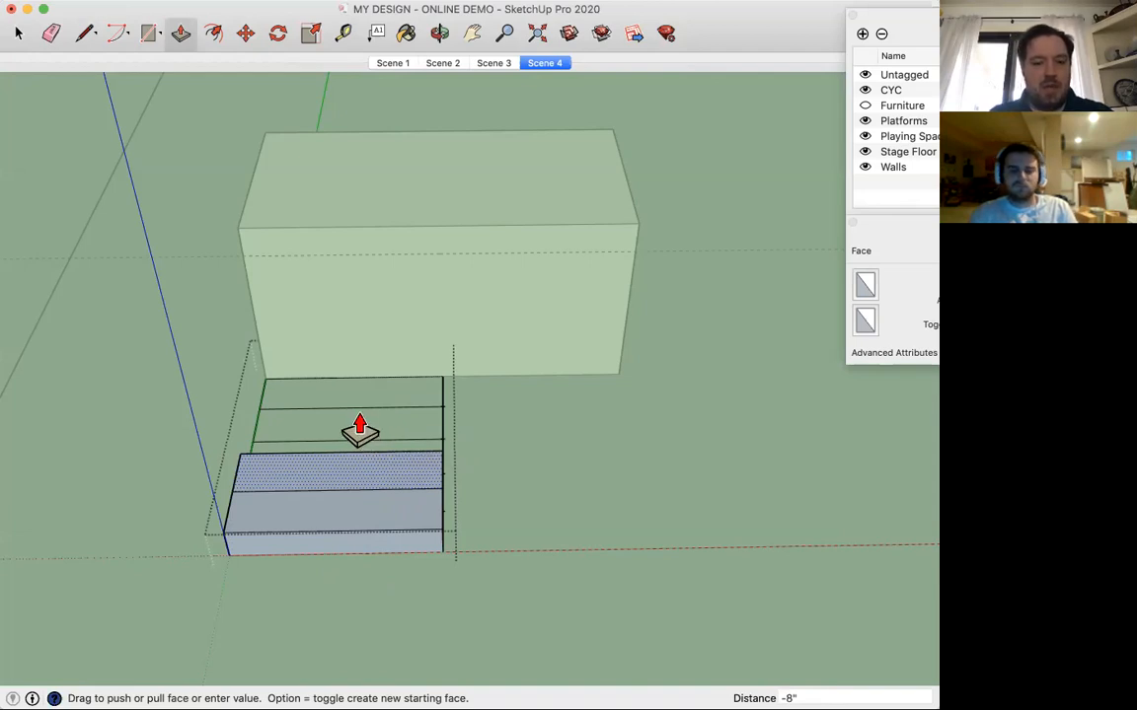
{"action": "left_click", "coordinate": [361, 436]}
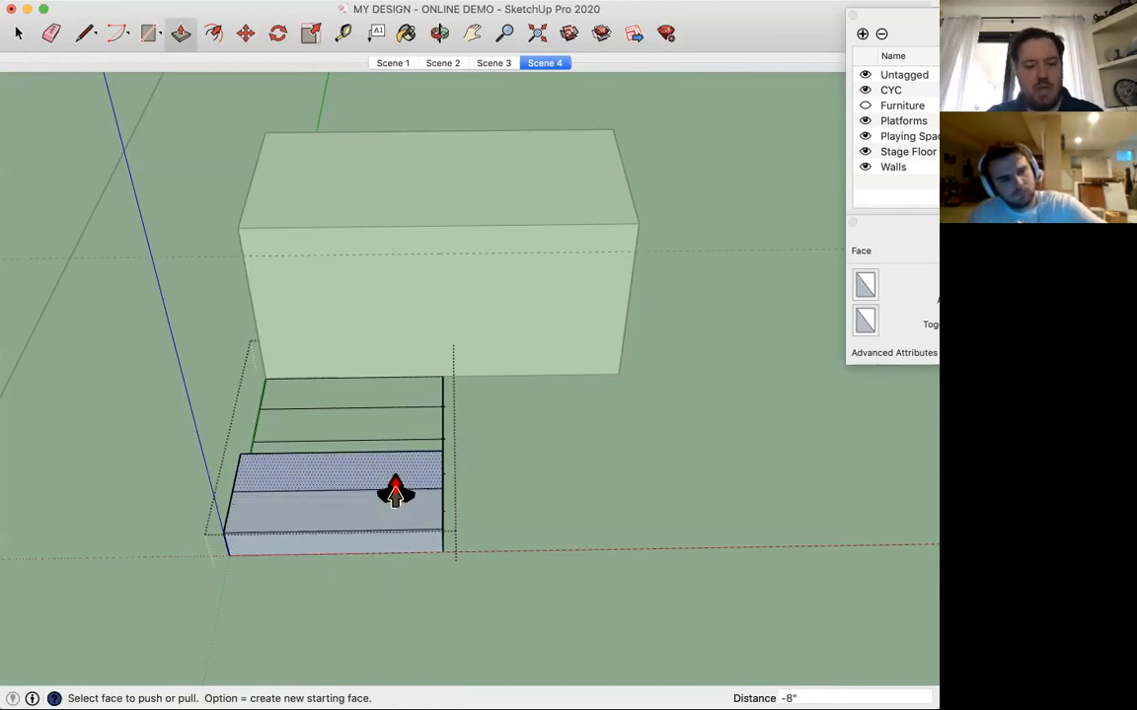
{"action": "key", "text": "super+z"}
{"action": "key", "text": "super+z"}
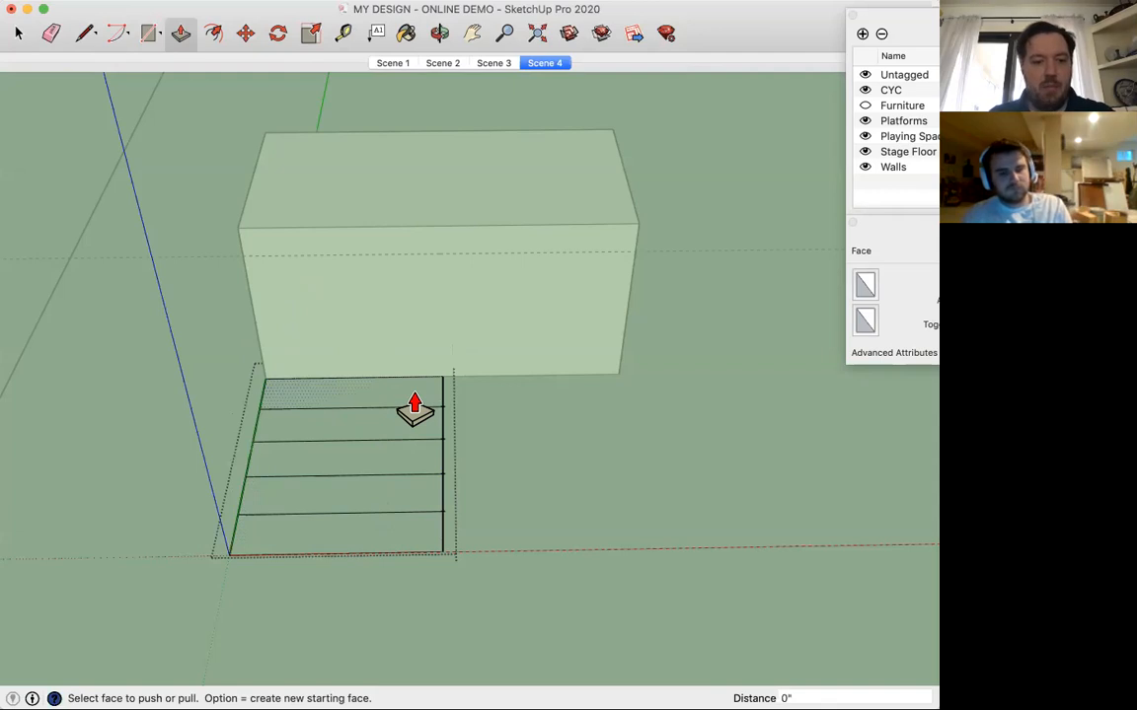
Push/Pull the three strips nearest the platform into descending steps, the rearmost up to the platform's guide line and the next one 2' 8" high
{"action": "left_click_drag", "start_coordinate": [415, 410], "coordinate": [405, 474]}
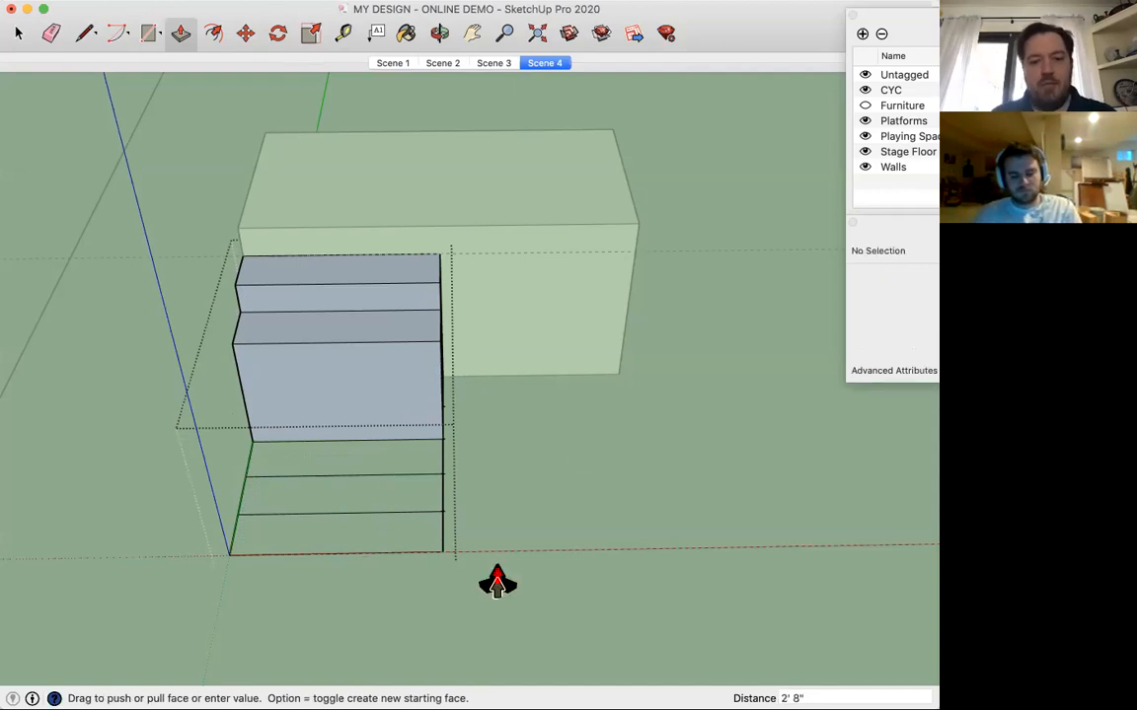
{"action": "left_click_drag", "start_coordinate": [380, 494], "coordinate": [391, 410]}
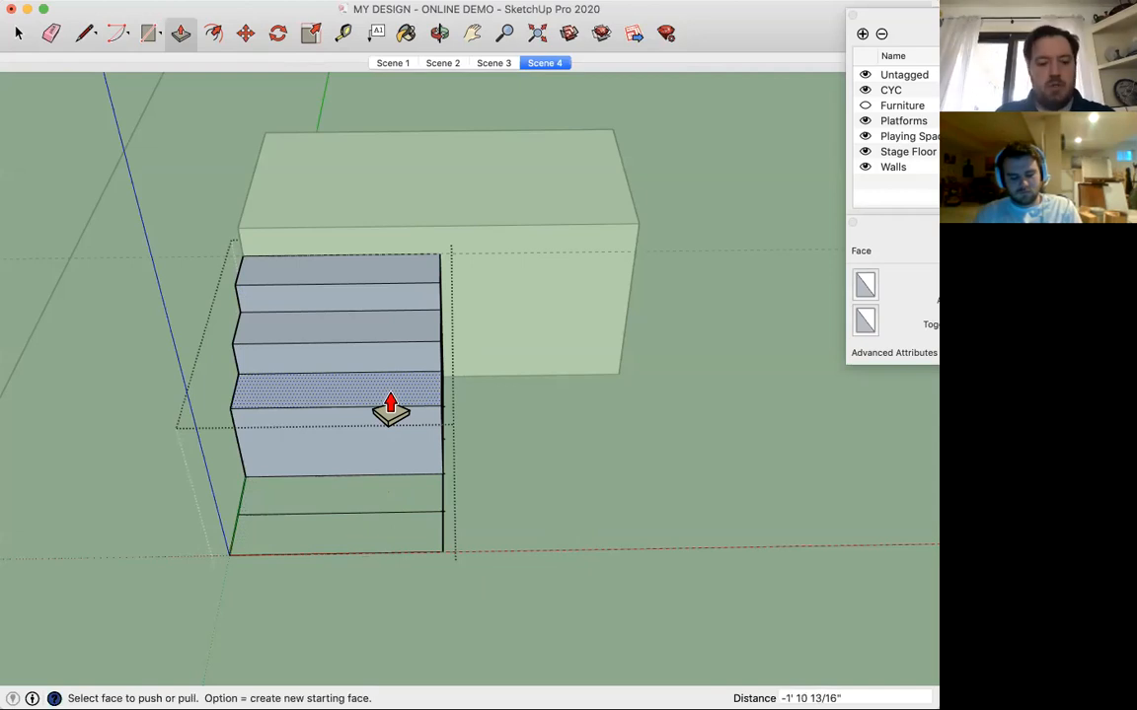
{"action": "left_click", "coordinate": [390, 409]}
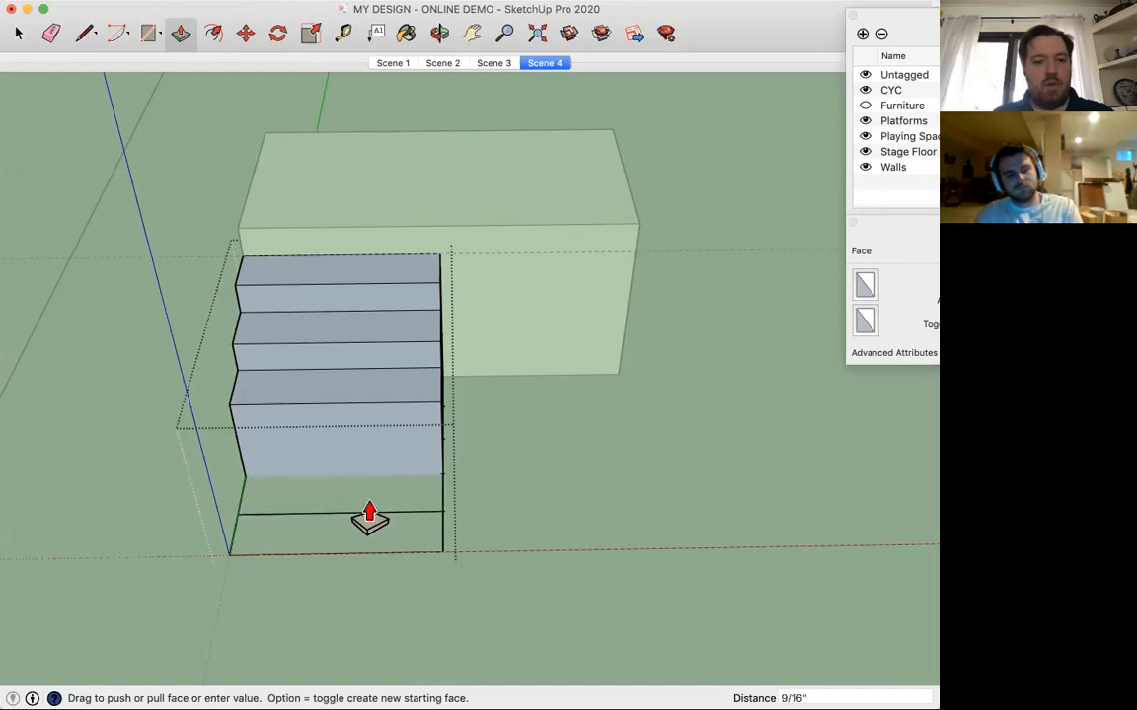
Push/Pull the two front strips up, the fourth from the platform to 16" and the frontmost to 8"
{"action": "left_click", "coordinate": [371, 498]}
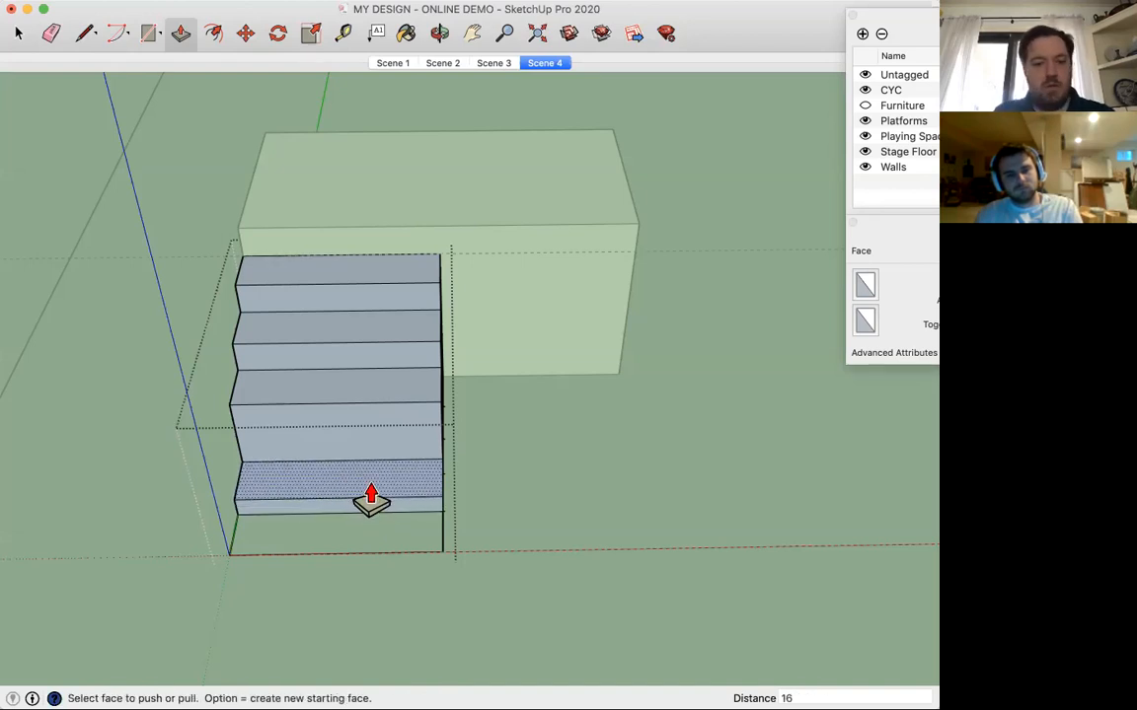
{"action": "left_click", "coordinate": [371, 498]}
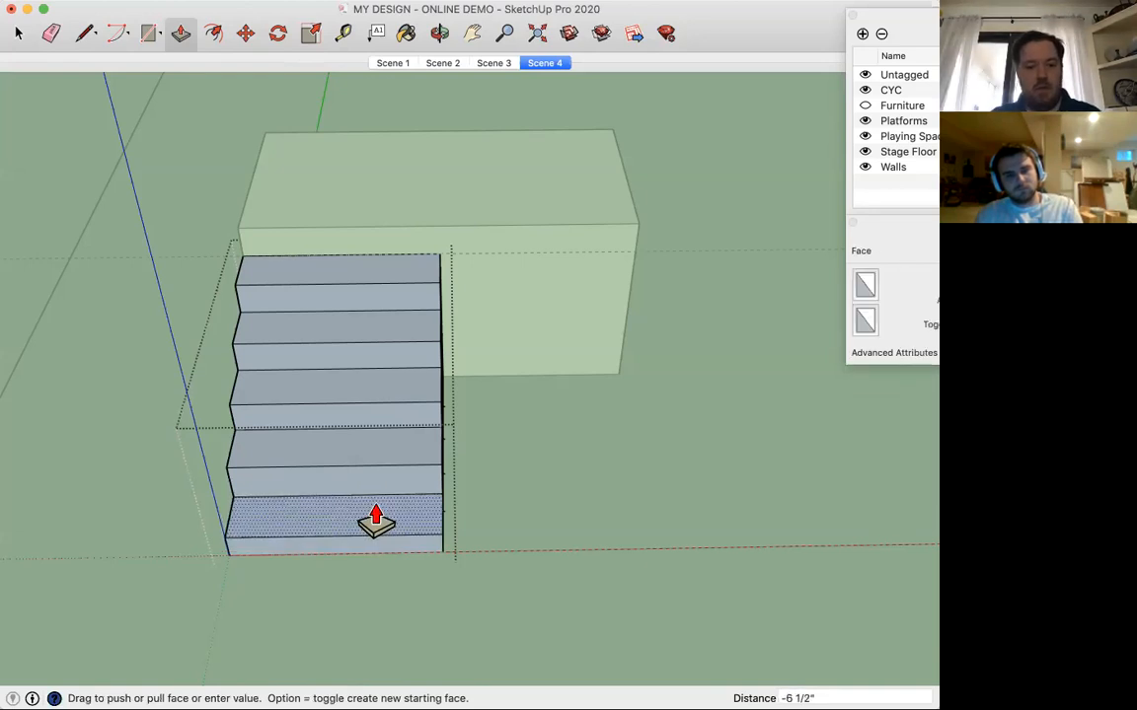
{"action": "left_click", "coordinate": [376, 520]}
{"action": "left_click", "coordinate": [376, 521]}
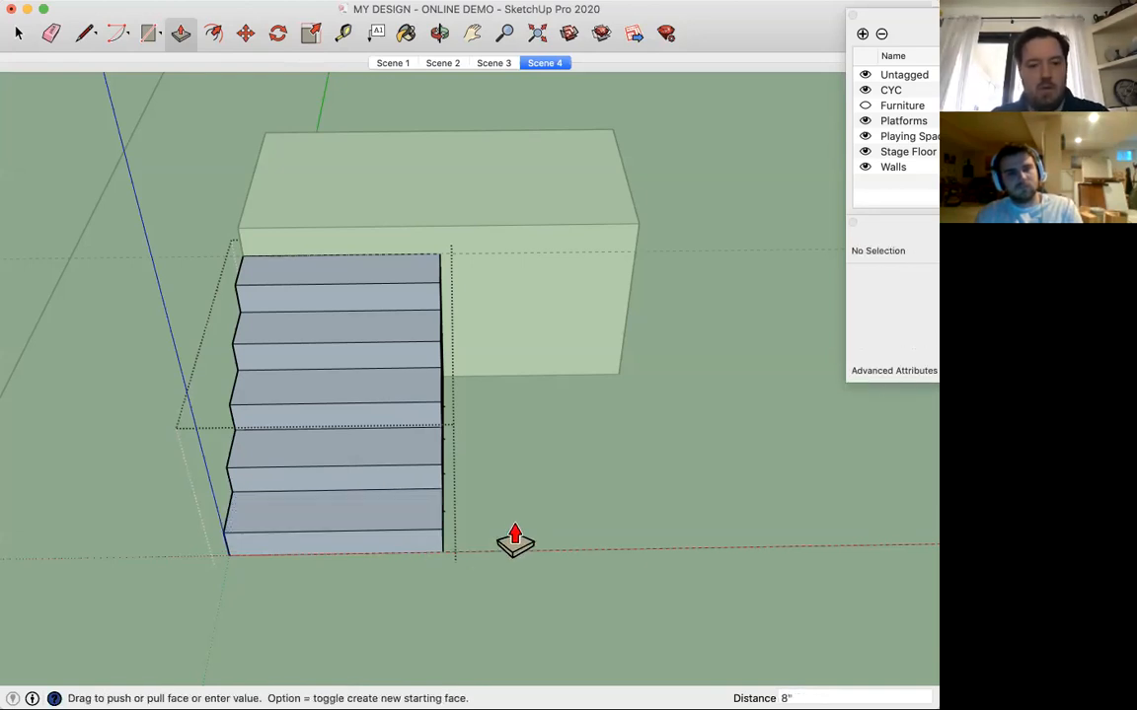
Erase the vertical dividing lines on the left side face of the staircase
{"action": "middle_click_drag", "start_coordinate": [515, 540], "coordinate": [276, 396]}
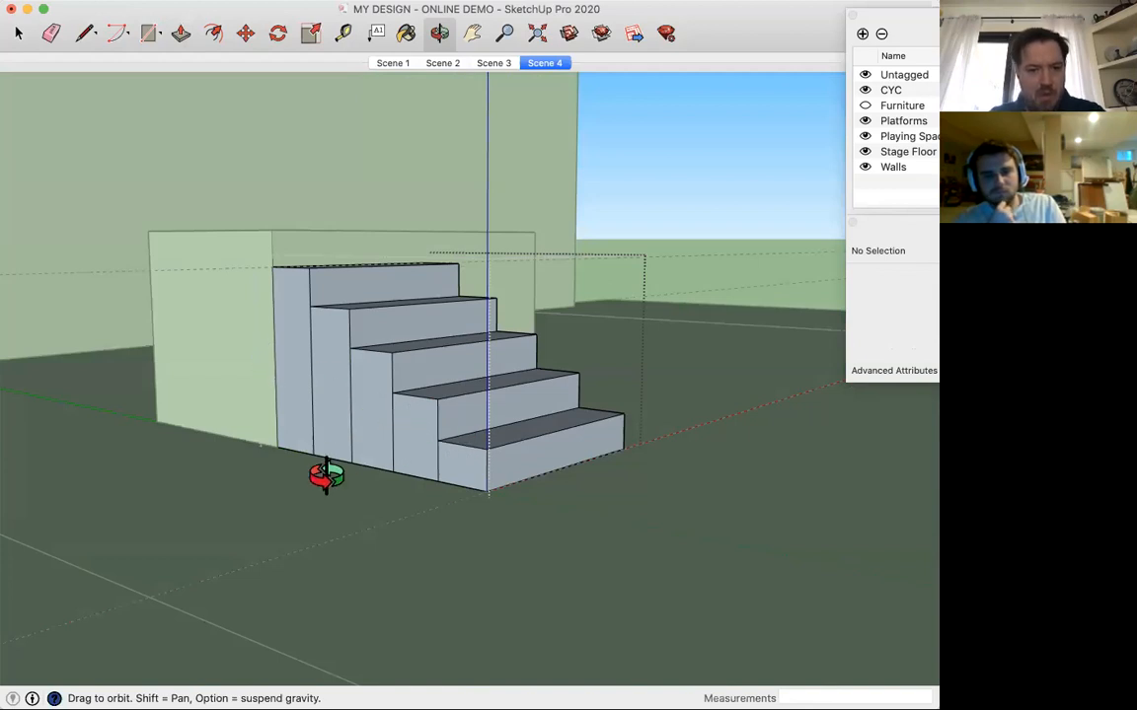
{"action": "key", "text": "e"}
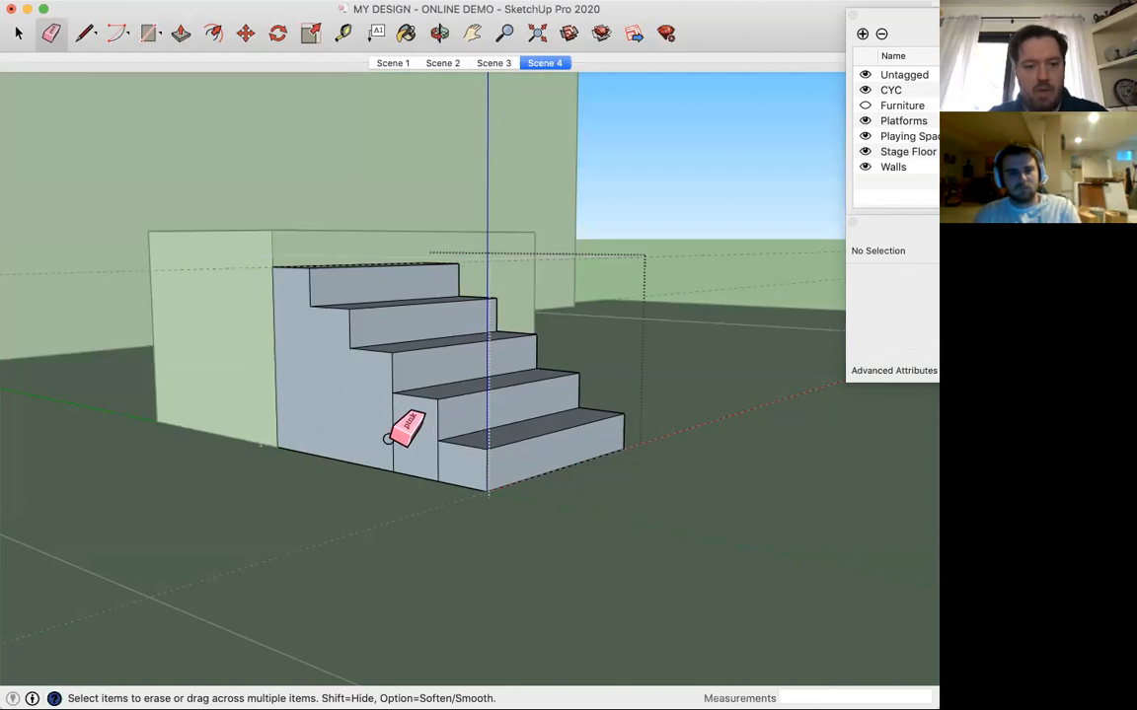
{"action": "left_click", "coordinate": [392, 443]}
{"action": "left_click", "coordinate": [437, 459]}
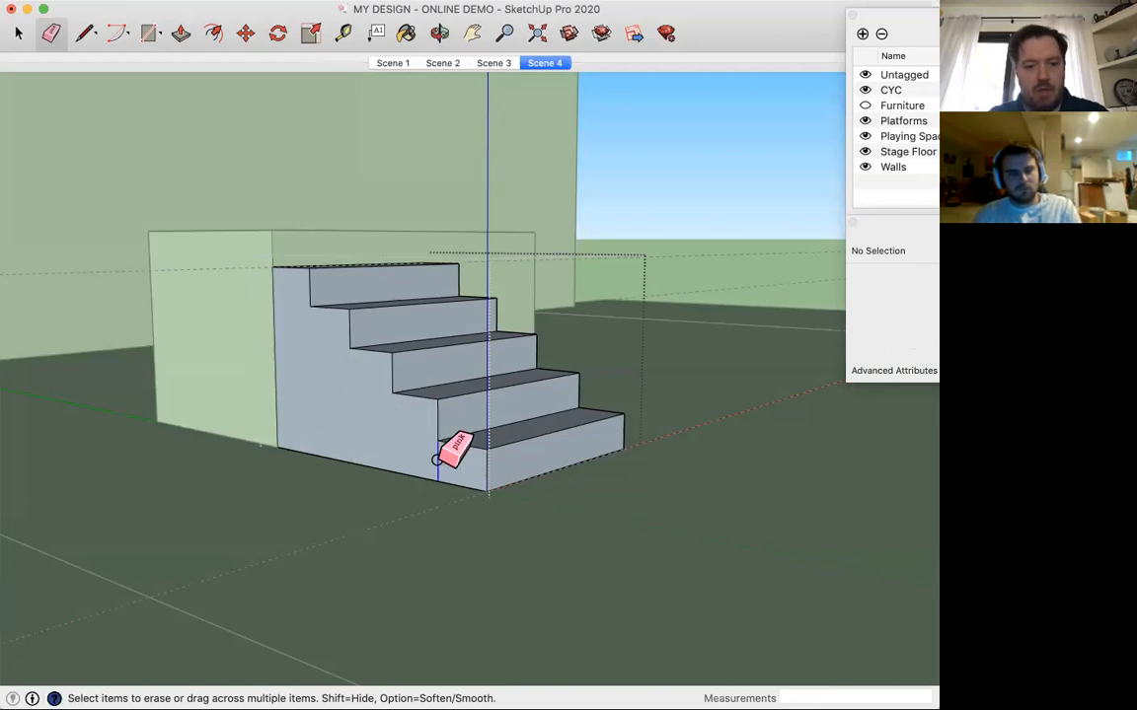
Erase the vertical dividing lines on the right side face of the staircase
{"action": "key", "text": "o"}
{"action": "mouse_move", "coordinate": [482, 503]}
{"action": "left_mouse_down"}
{"action": "mouse_move", "coordinate": [316, 528]}
{"action": "mouse_move", "coordinate": [546, 508]}
{"action": "mouse_move", "coordinate": [155, 515]}
{"action": "left_mouse_up"}
{"action": "key", "text": "e"}
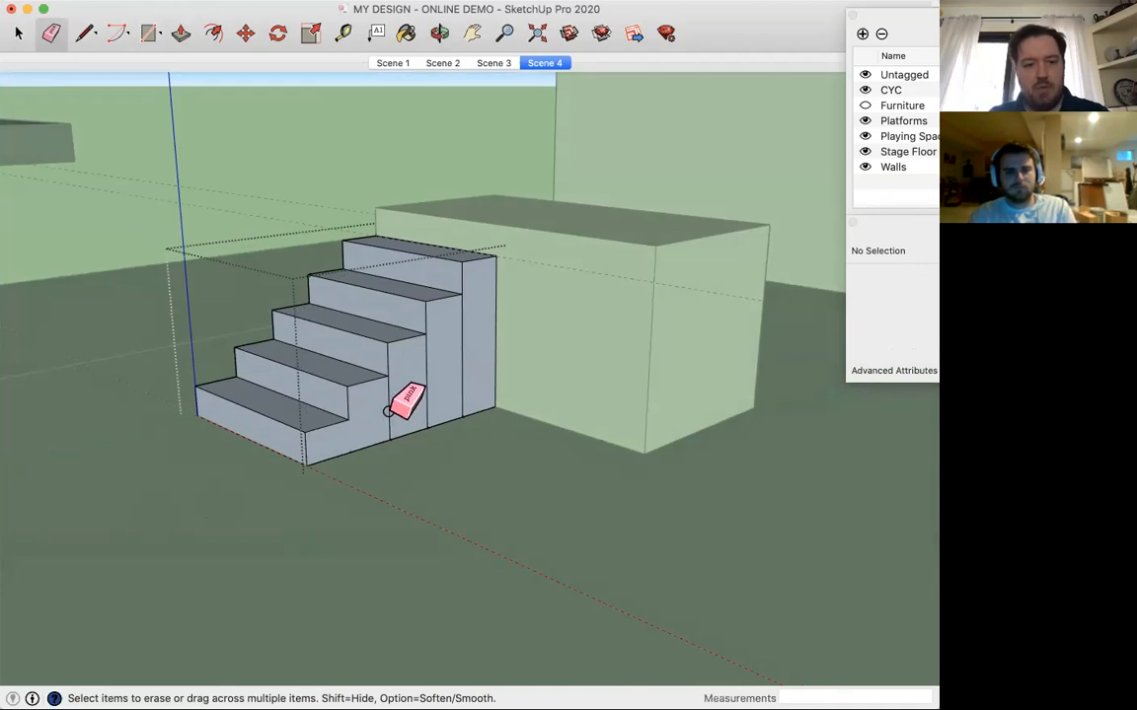
{"action": "left_click_drag", "start_coordinate": [386, 417], "coordinate": [485, 365]}
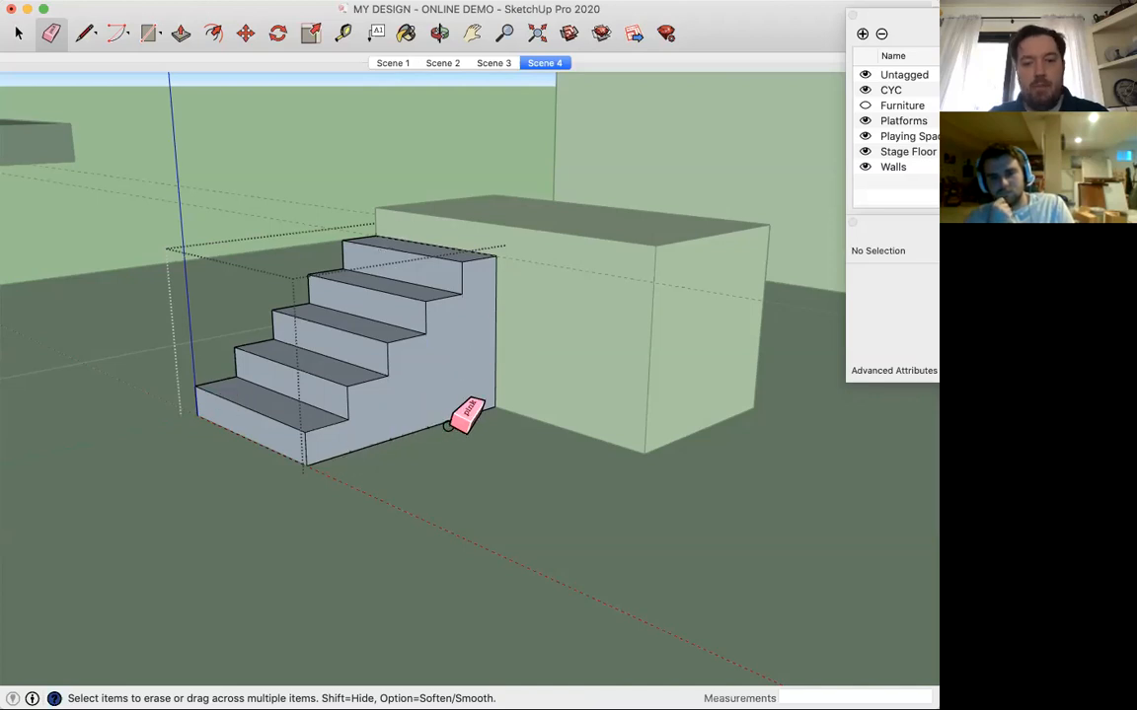
Leave the staircase group's editing mode and select the whole staircase group
{"action": "key", "text": "space"}
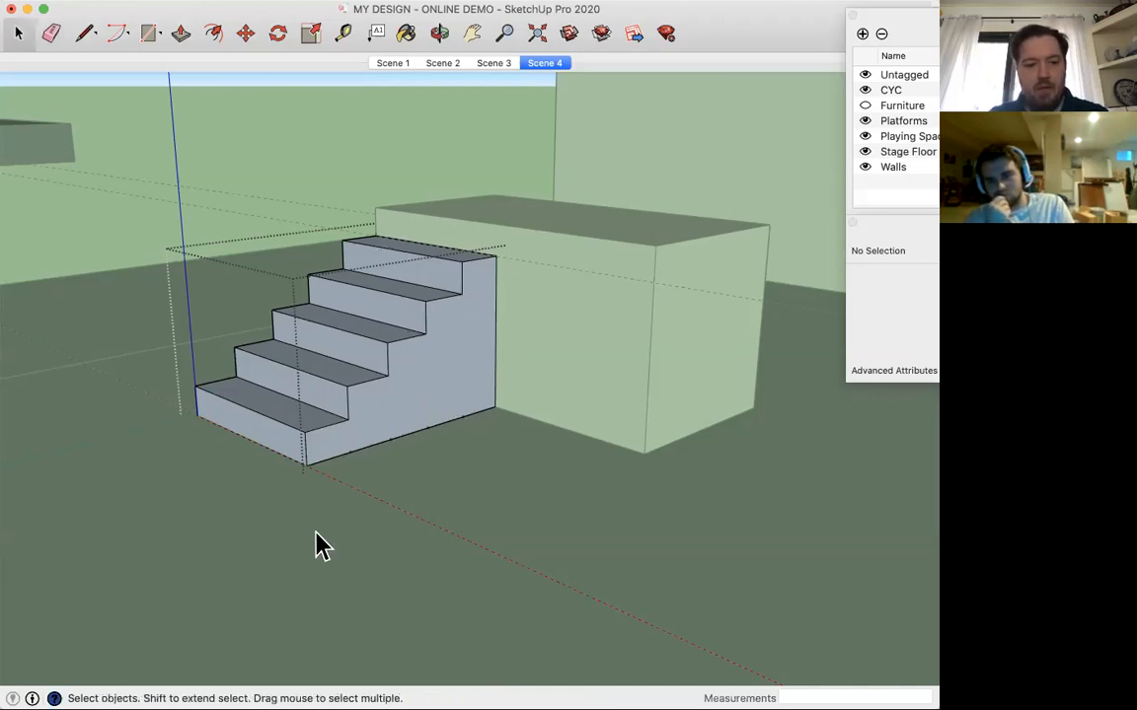
{"action": "left_click", "coordinate": [394, 385]}
{"action": "left_click", "coordinate": [276, 560]}
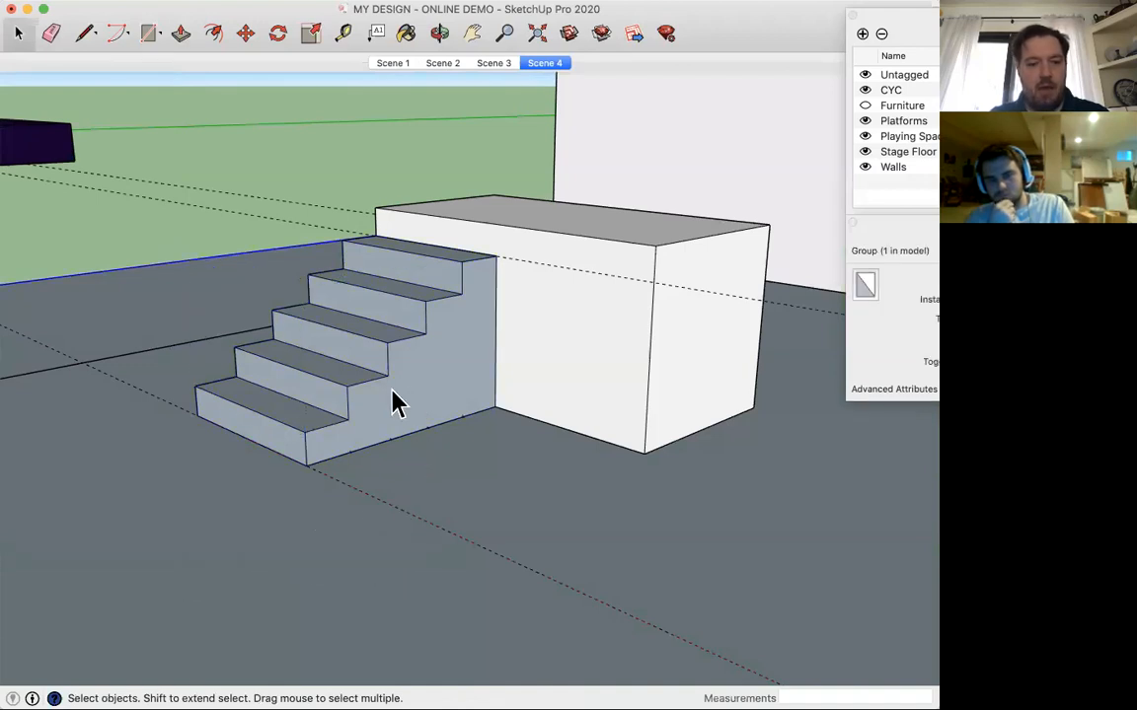
{"action": "left_click", "coordinate": [409, 412]}
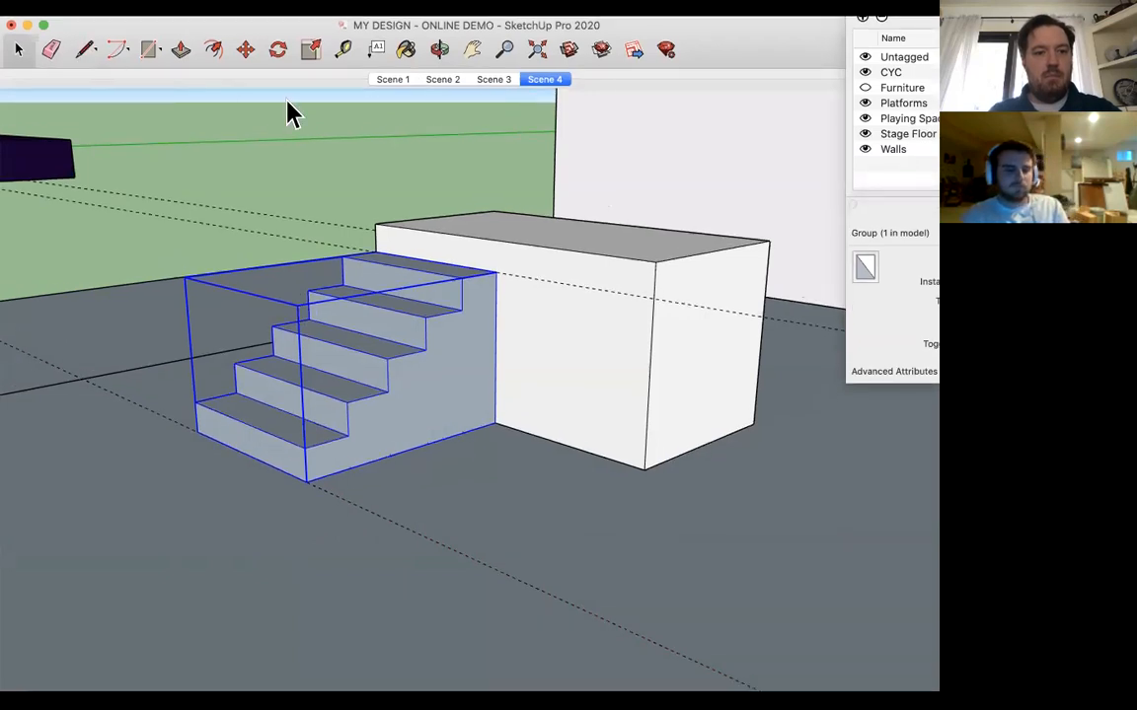
{"action": "left_click", "coordinate": [278, 51]}
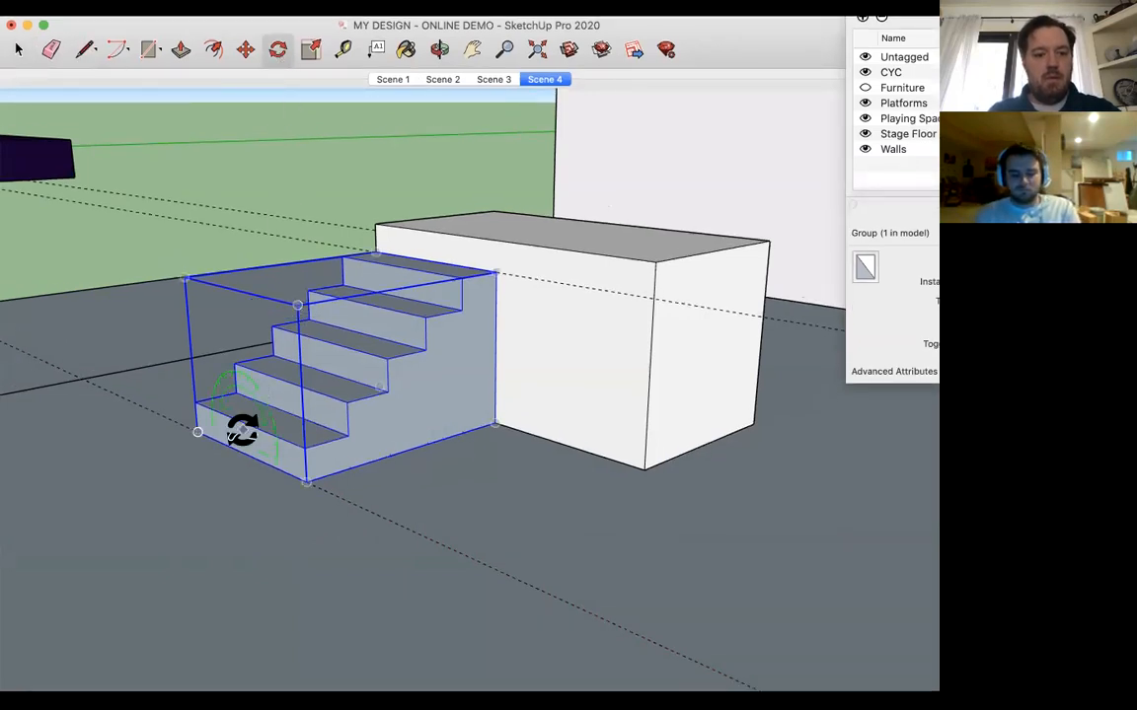
{"action": "left_click", "coordinate": [198, 432]}
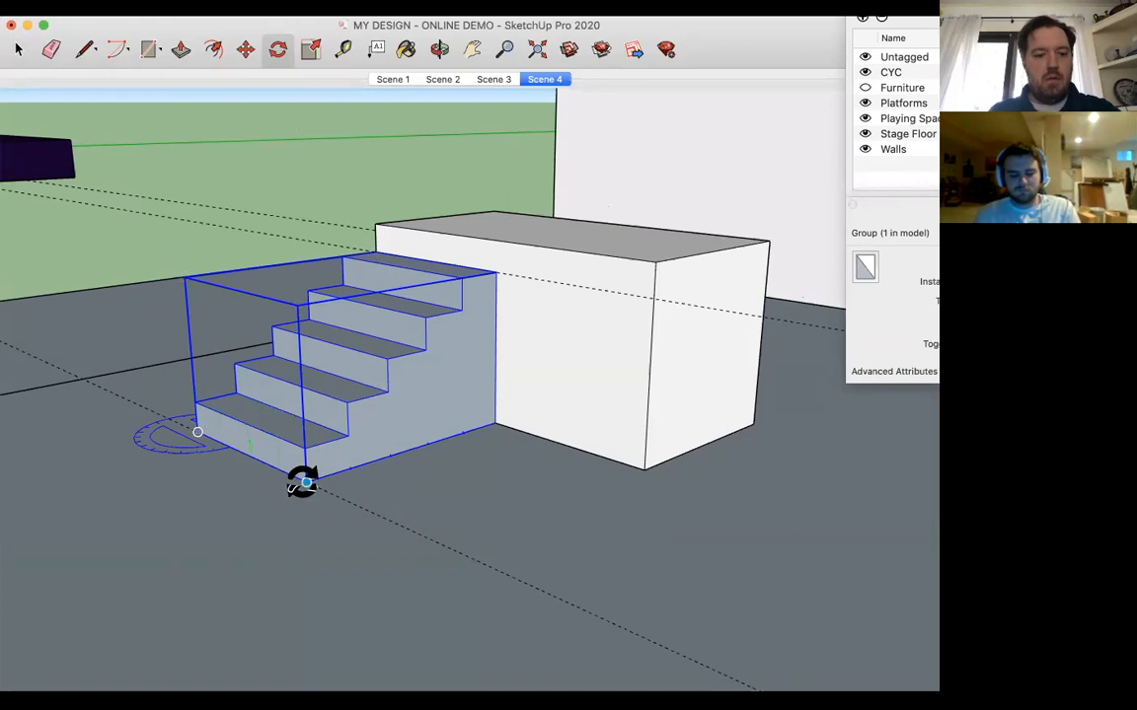
{"action": "left_click", "coordinate": [306, 480]}
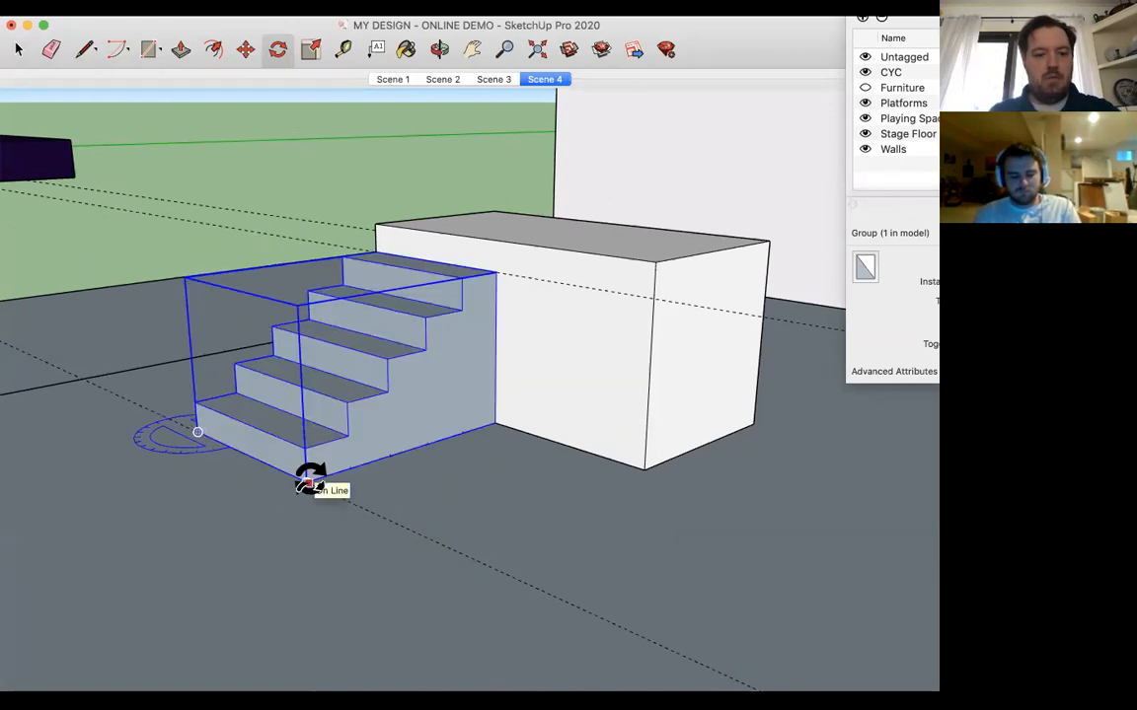
{"action": "key", "text": "Escape"}
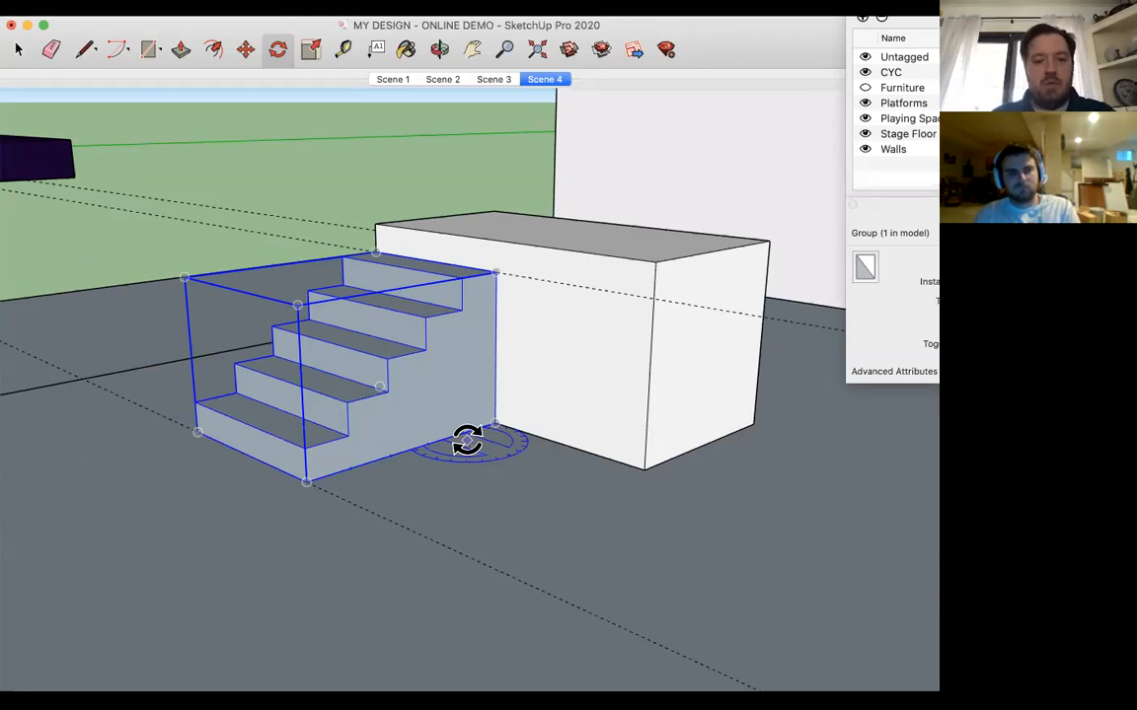
{"action": "left_click", "coordinate": [307, 481]}
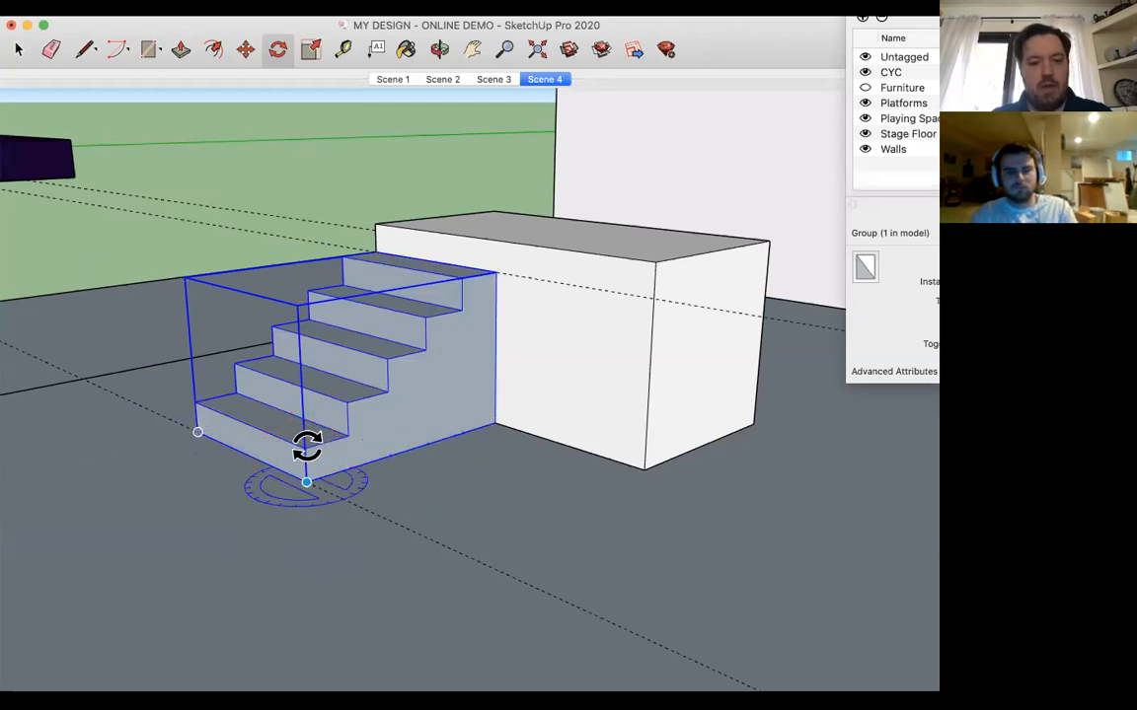
{"action": "key", "text": "space"}
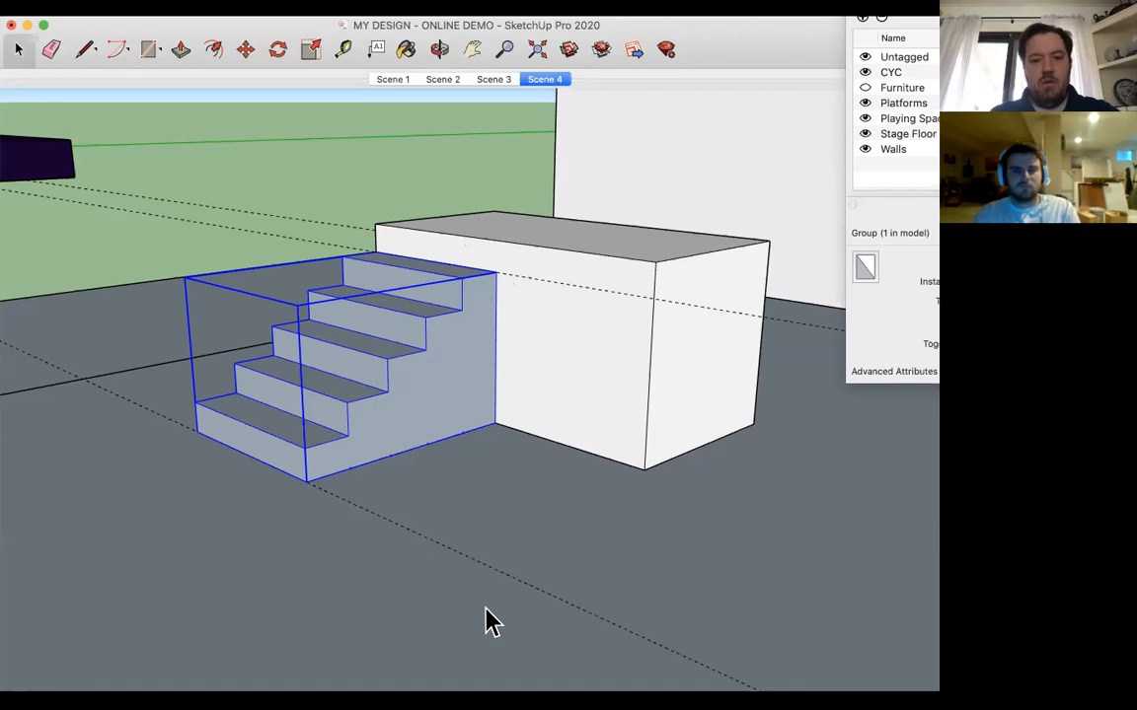
Examine the platform and staircase from higher and wider viewpoints across the stage floor
{"action": "key", "text": "o"}
{"action": "left_click_drag", "start_coordinate": [462, 558], "coordinate": [538, 611]}
{"action": "key", "text": "space"}
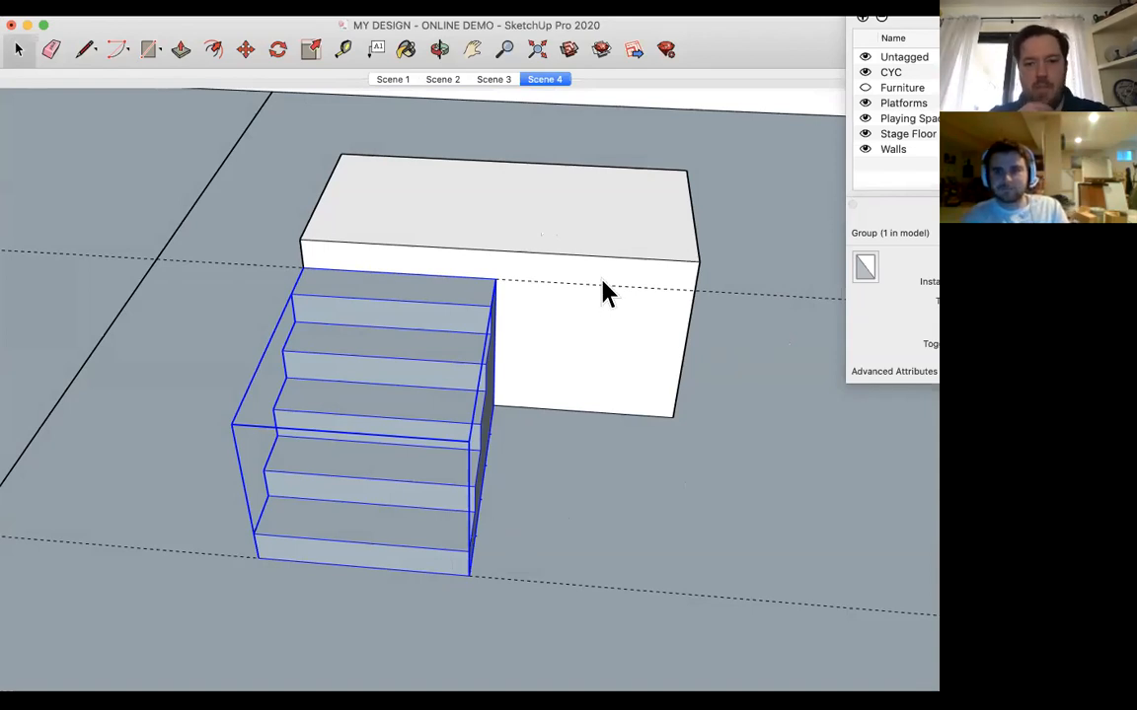
{"action": "left_click", "coordinate": [597, 245]}
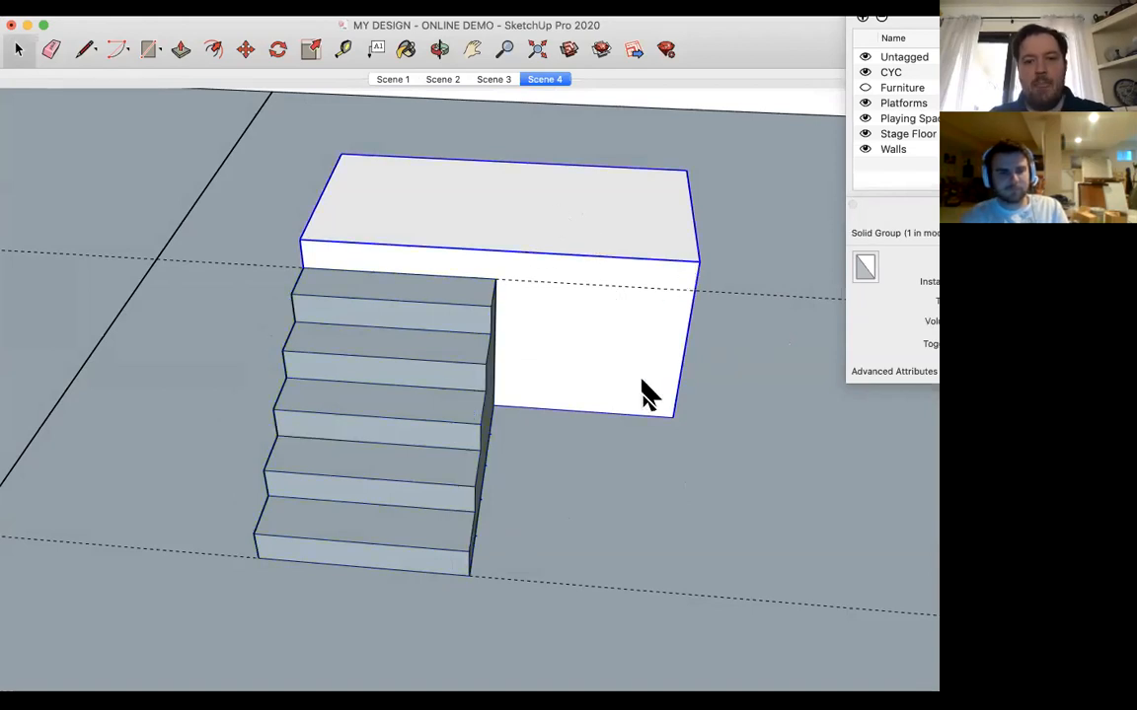
{"action": "scroll", "coordinate": [641, 393], "scroll_direction": "down", "scroll_amount": 6}
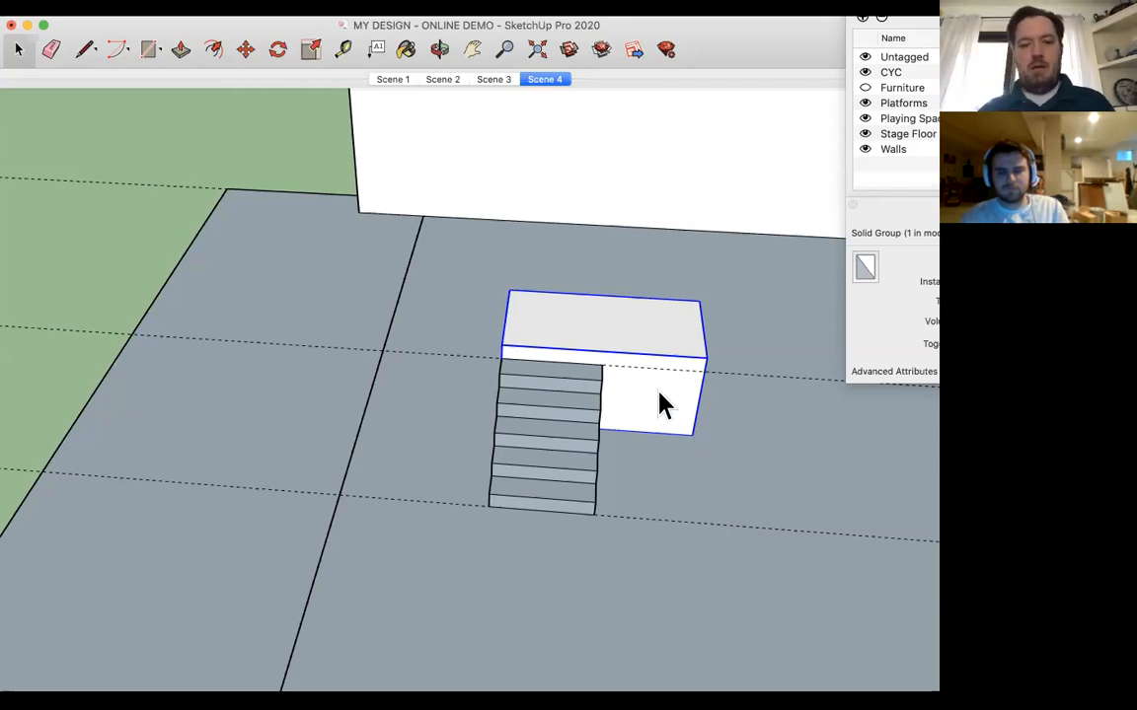
{"action": "key", "text": "h"}
{"action": "left_click_drag", "start_coordinate": [670, 419], "coordinate": [512, 441]}
{"action": "key", "text": "o"}
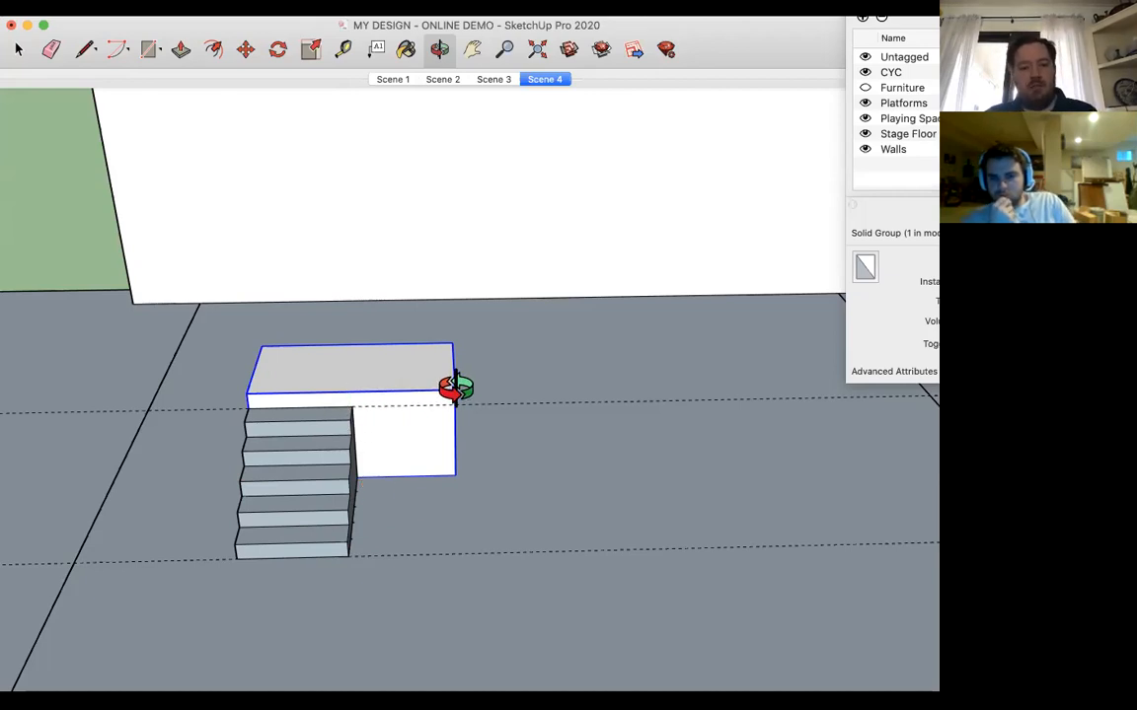
{"action": "key", "text": "space"}
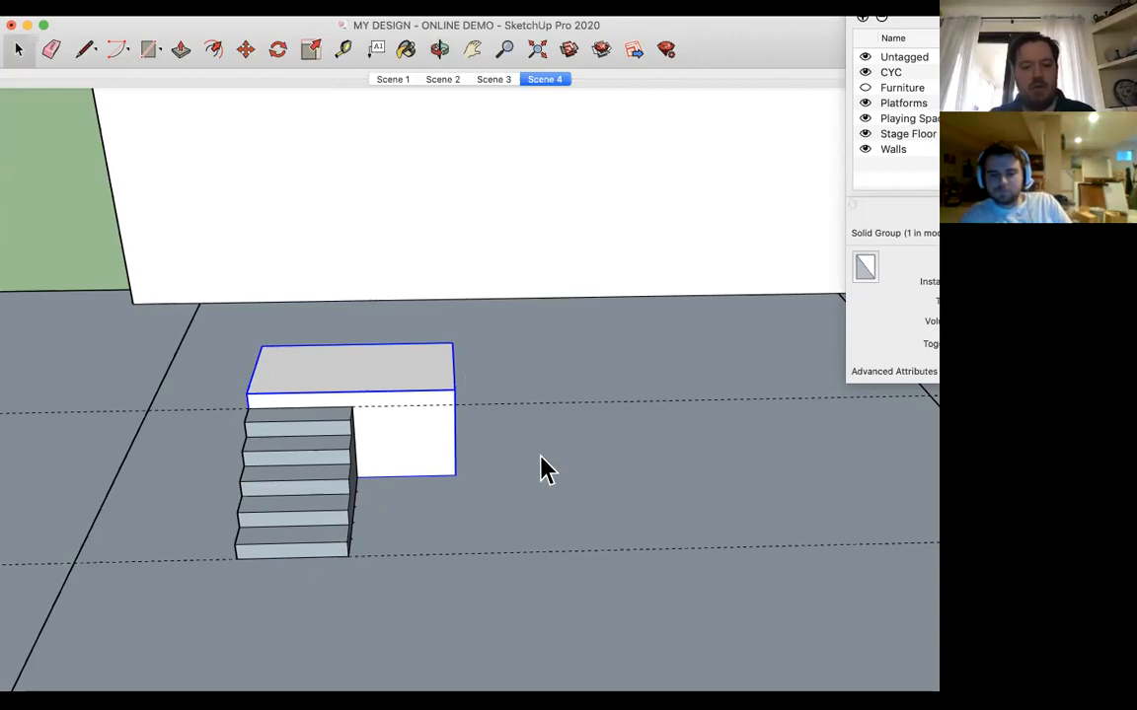
Delete the dashed guide lines running along the fronts of the platform and the staircase
{"action": "key", "text": "o"}
{"action": "left_click_drag", "start_coordinate": [546, 452], "coordinate": [533, 614]}
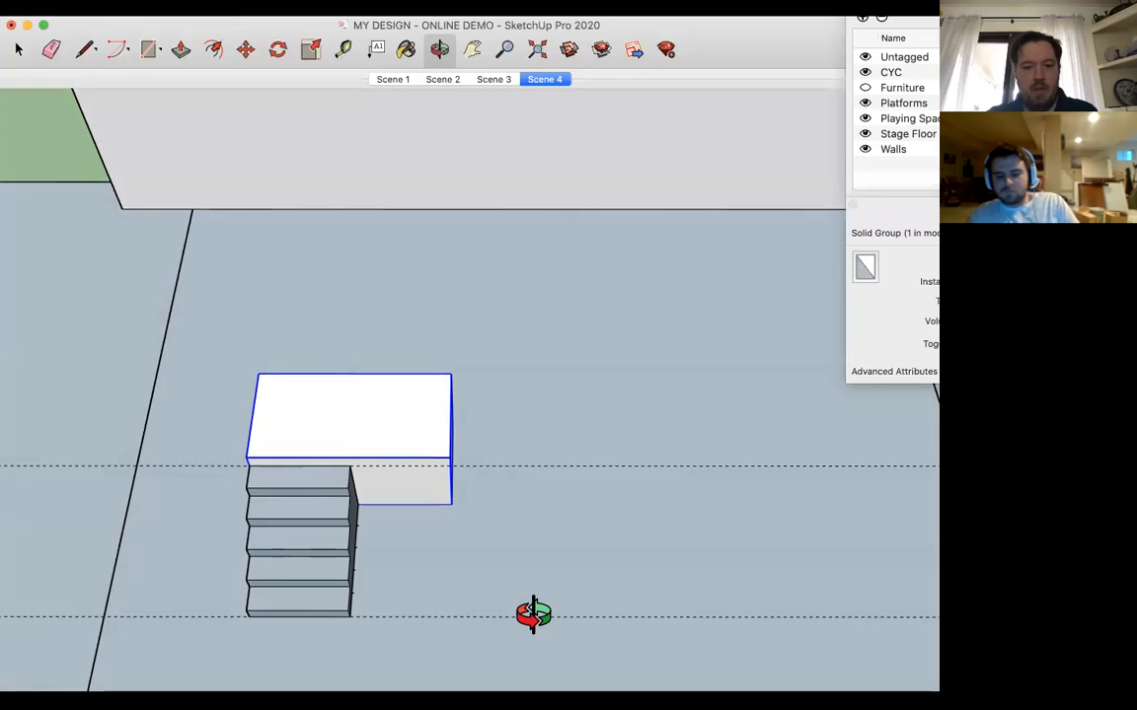
{"action": "key", "text": "r"}
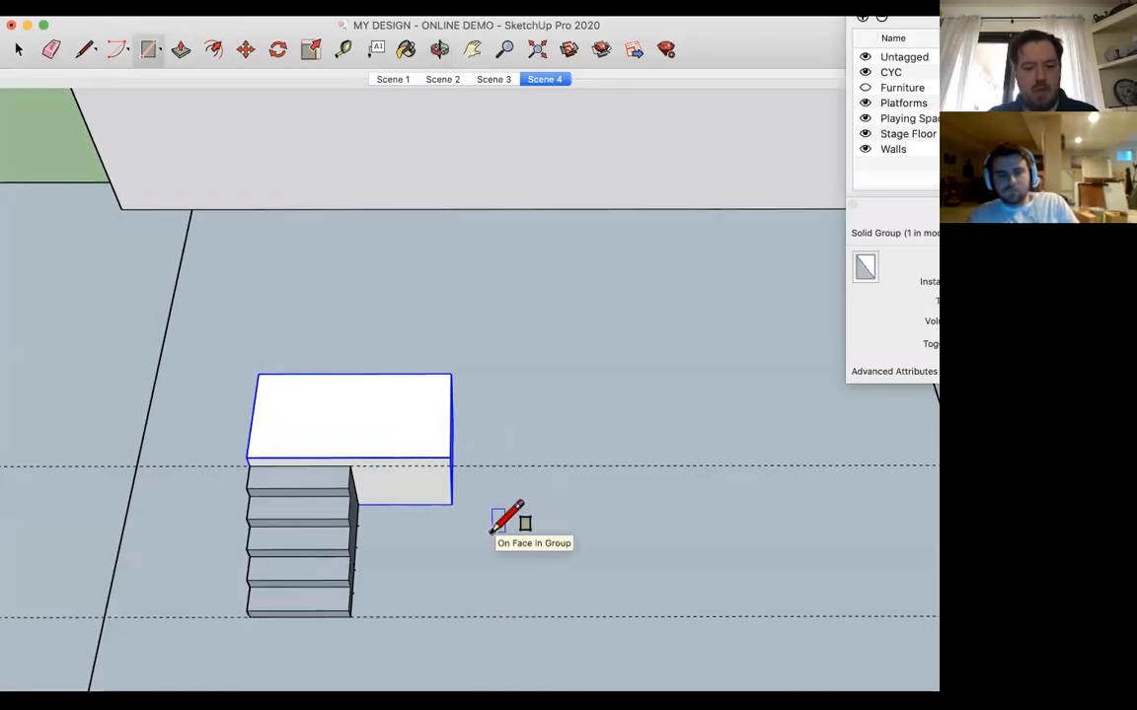
{"action": "key", "text": "e"}
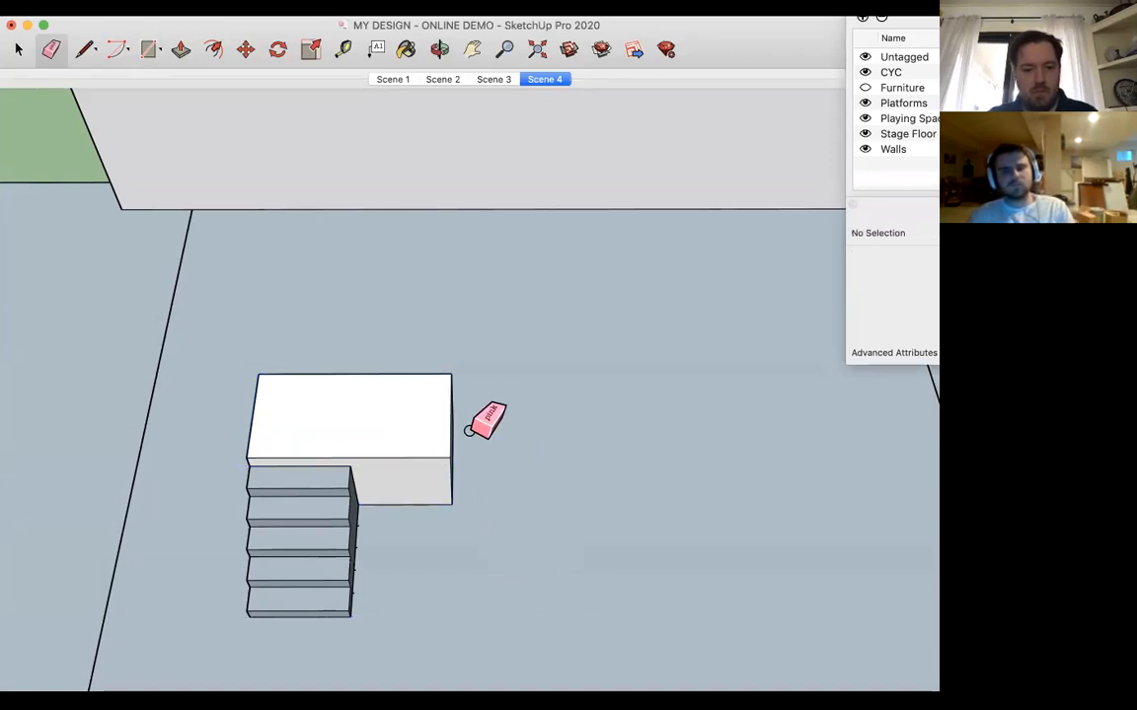
Draw a rectangle on the stage floor from the platform's front right bottom corner, extending along its right side, and make it a group
{"action": "key", "text": "r"}
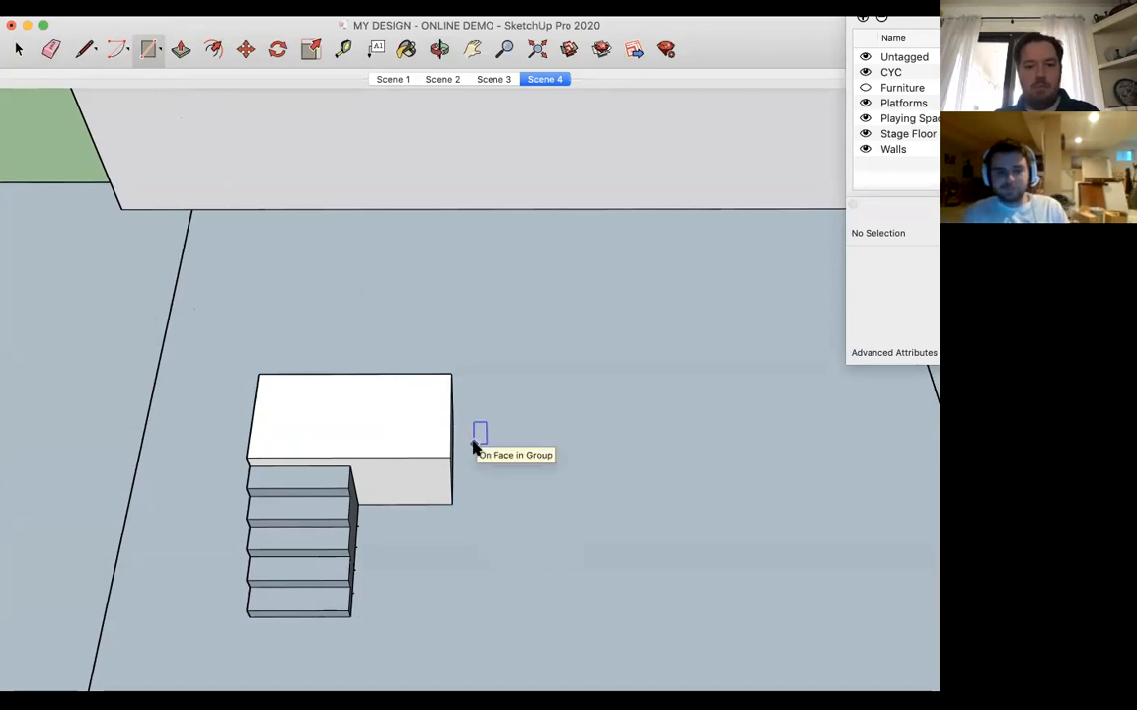
{"action": "left_click", "coordinate": [452, 504]}
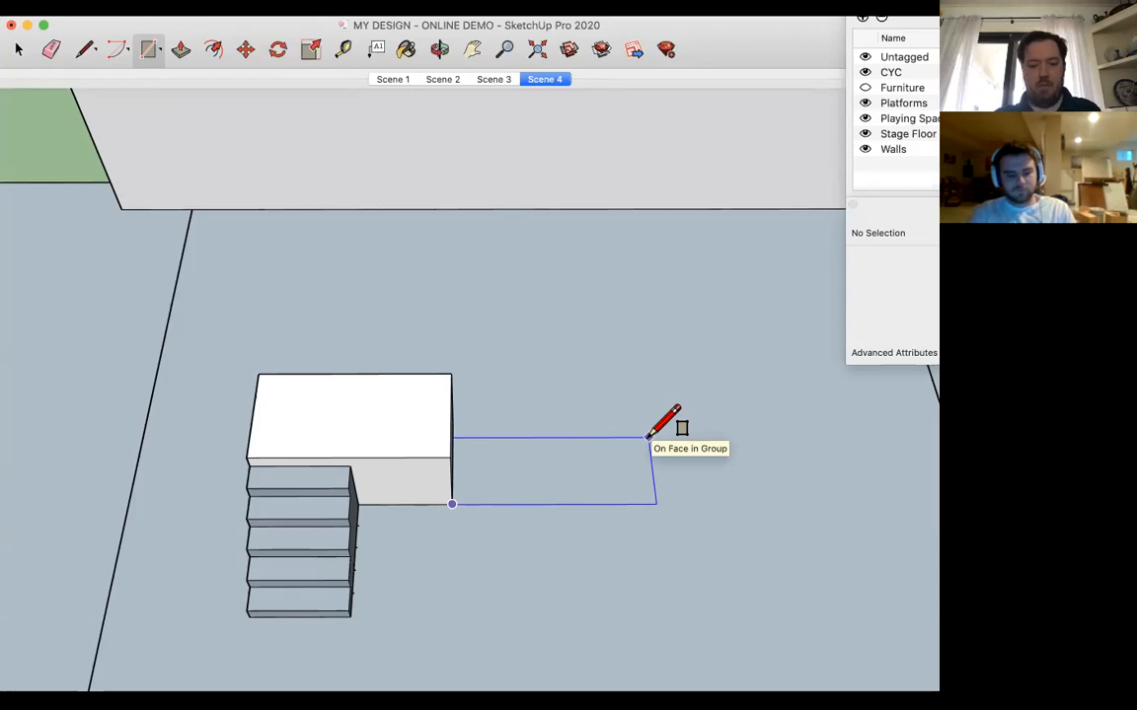
{"action": "left_click", "coordinate": [647, 438]}
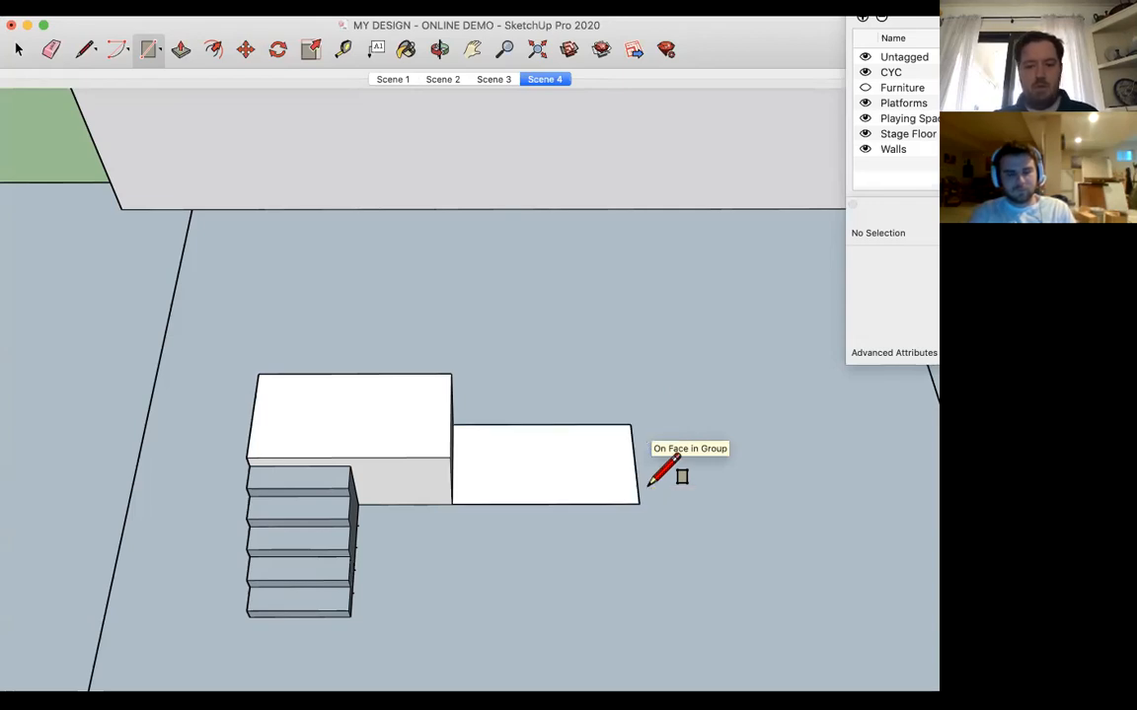
{"action": "key", "text": "space"}
{"action": "left_click_drag", "start_coordinate": [440, 392], "coordinate": [649, 546]}
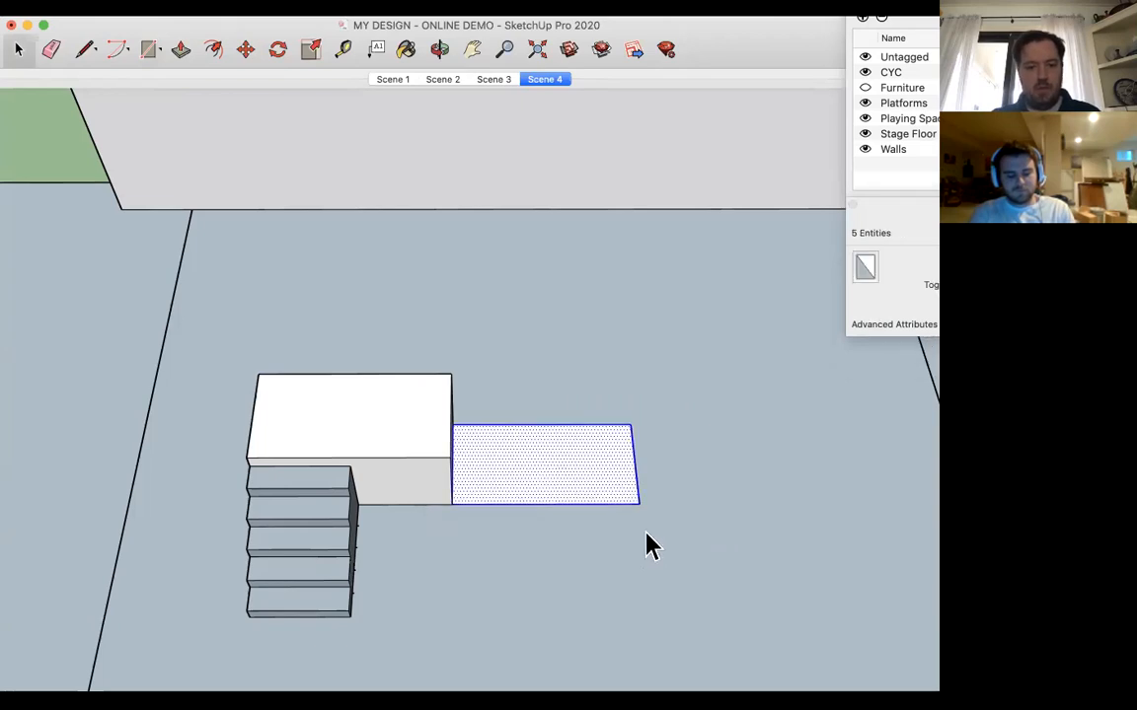
{"action": "right_click", "coordinate": [577, 489]}
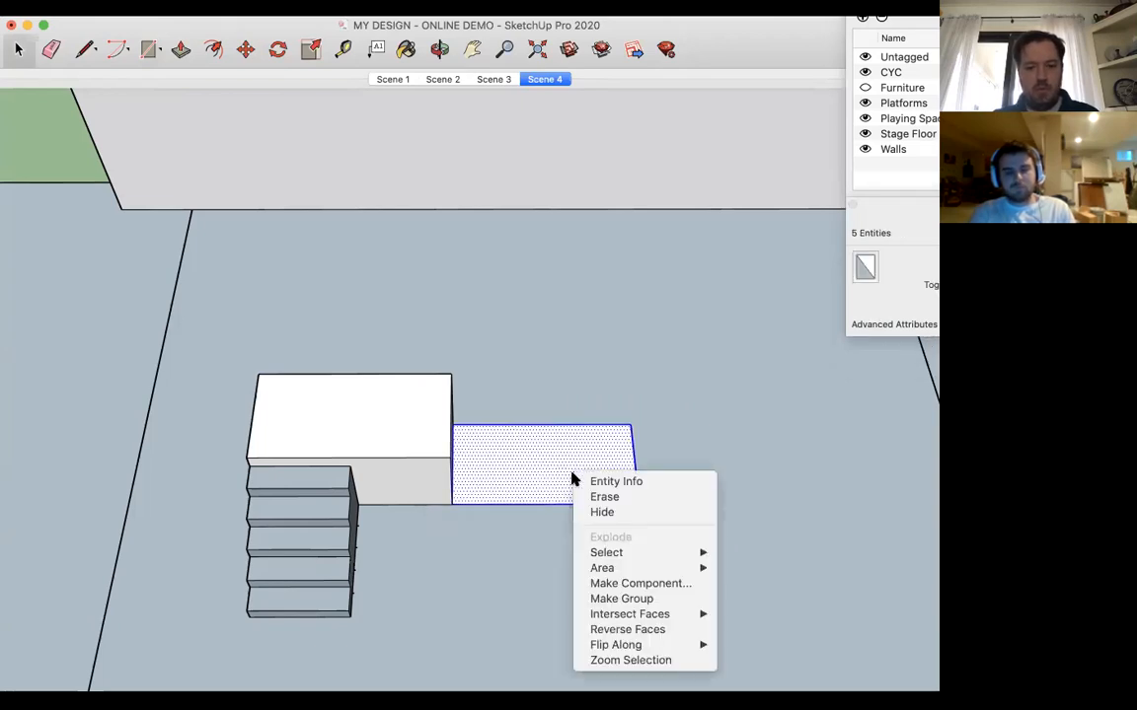
{"action": "left_click", "coordinate": [613, 599]}
Open the new rectangle group, Push/Pull its face up into a block taller than the existing platform, and close the group
{"action": "key", "text": "p"}
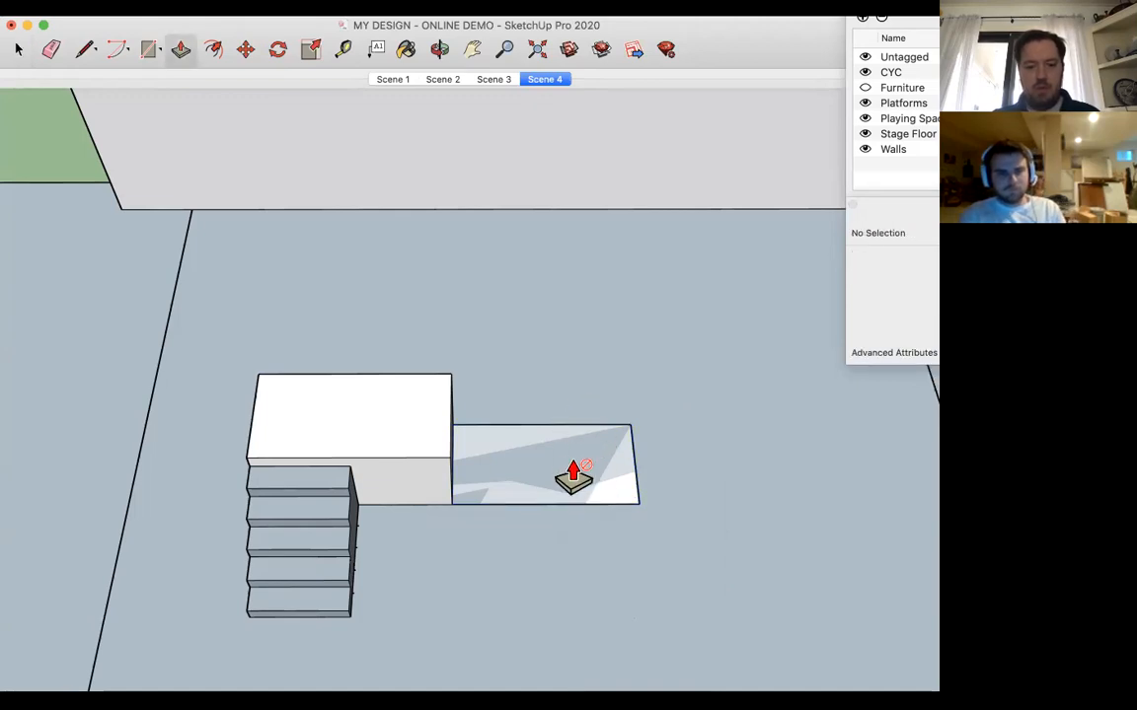
{"action": "key", "text": "space"}
{"action": "right_click", "coordinate": [572, 464]}
{"action": "left_click", "coordinate": [604, 534]}
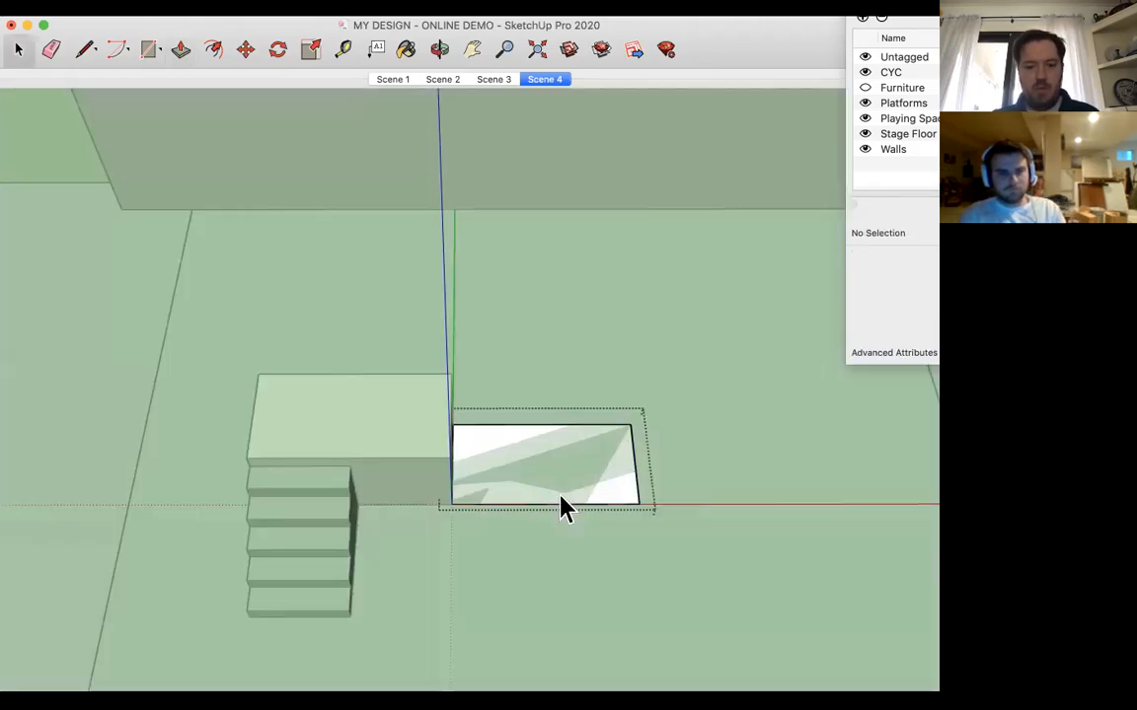
{"action": "left_click", "coordinate": [560, 496]}
{"action": "key", "text": "p"}
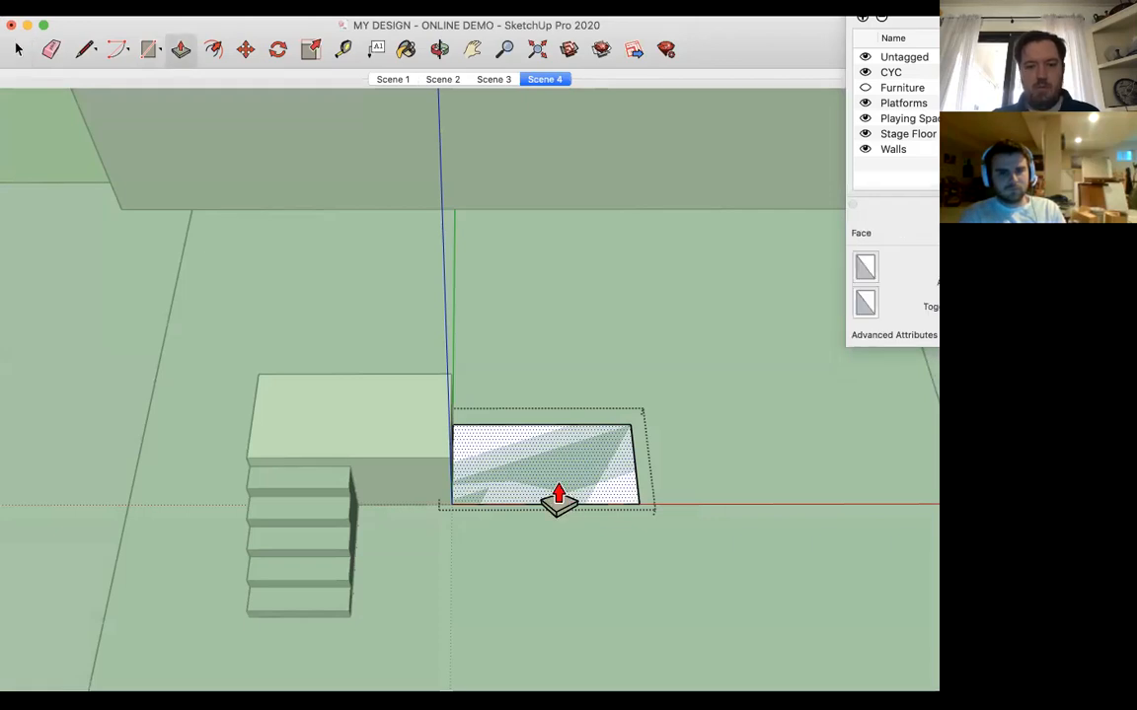
{"action": "left_click_drag", "start_coordinate": [558, 477], "coordinate": [559, 385]}
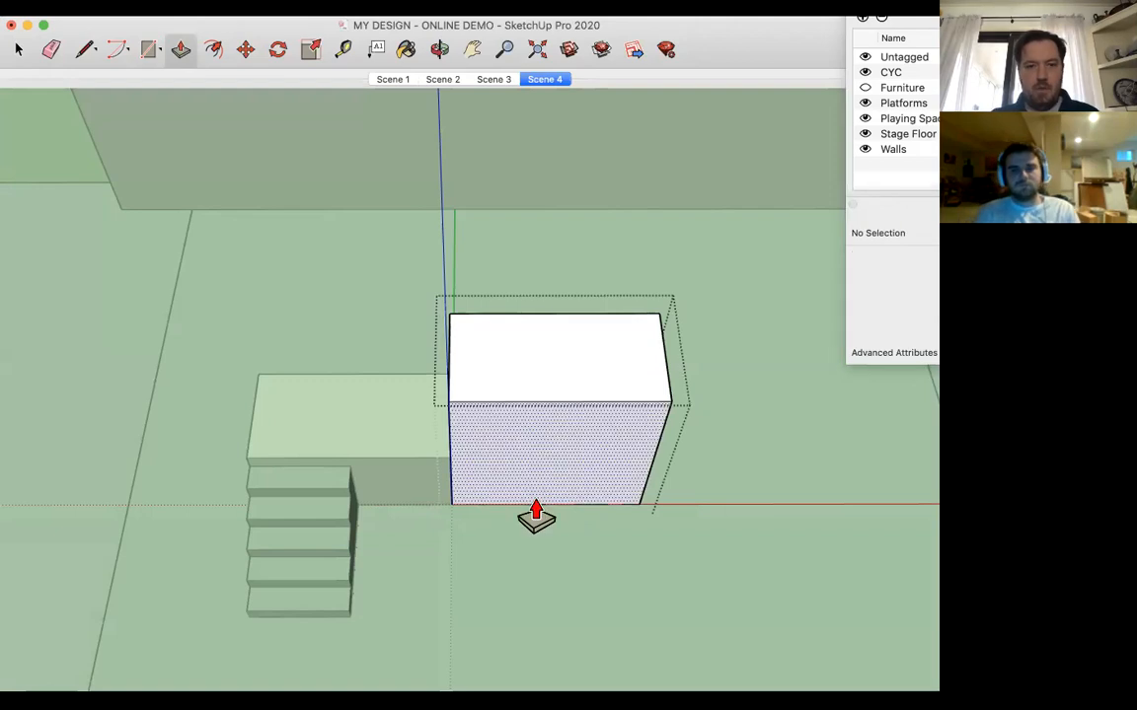
{"action": "key", "text": "space"}
{"action": "left_click", "coordinate": [504, 613]}
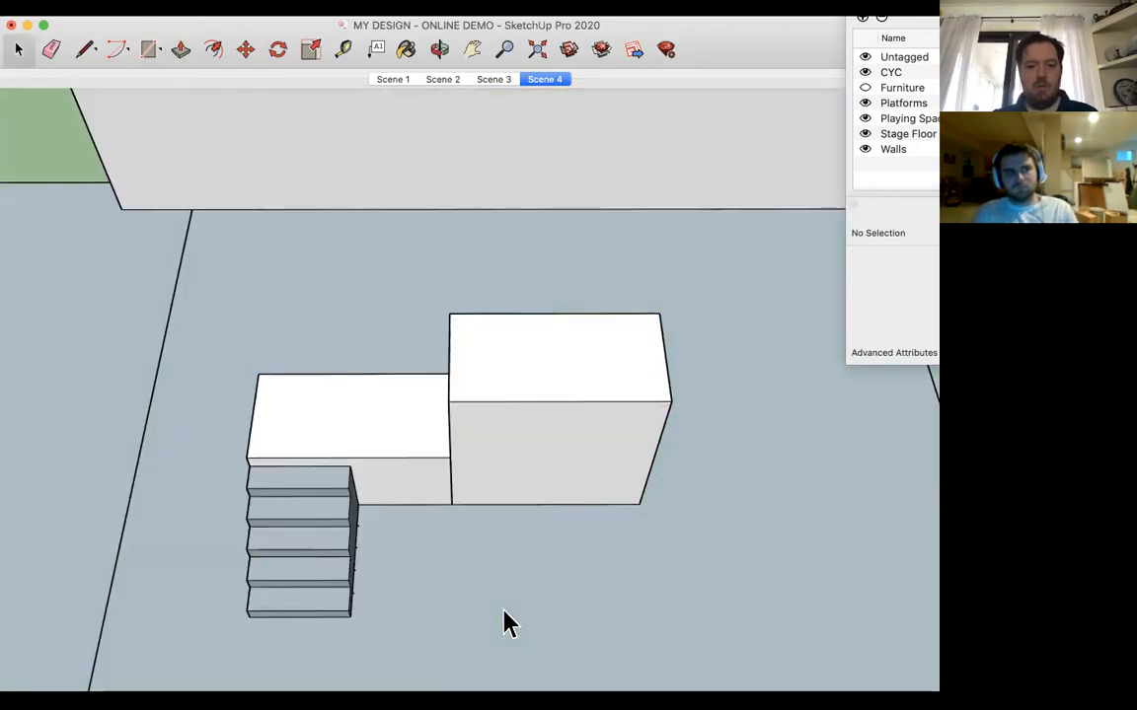
Copy the staircase group and place the copy on top of the lower platform, against the taller block
{"action": "key", "text": "o"}
{"action": "left_click_drag", "start_coordinate": [502, 607], "coordinate": [501, 393]}
{"action": "left_click_drag", "start_coordinate": [465, 520], "coordinate": [665, 515]}
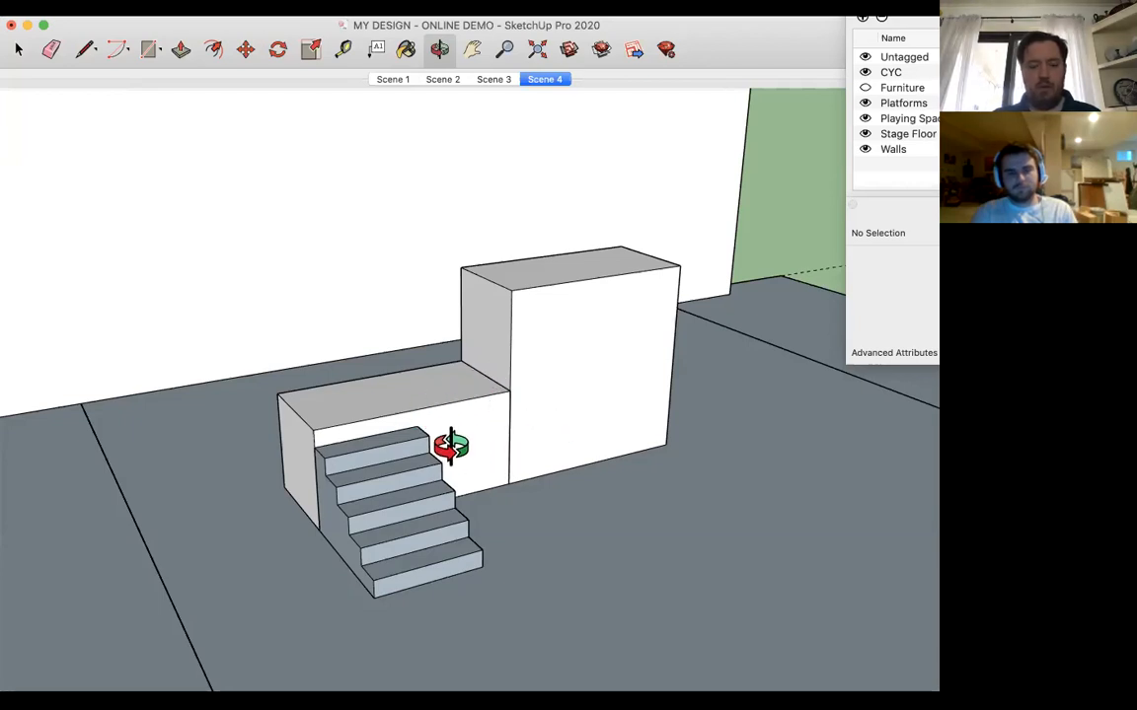
{"action": "key", "text": "space"}
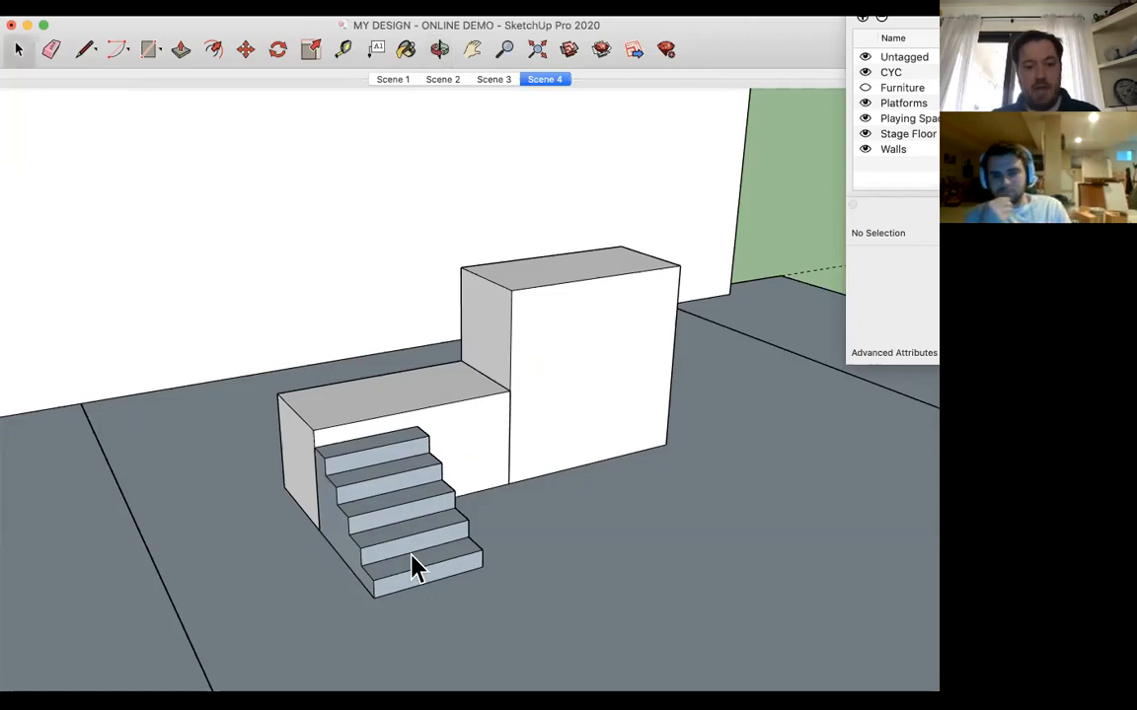
{"action": "left_click", "coordinate": [414, 564]}
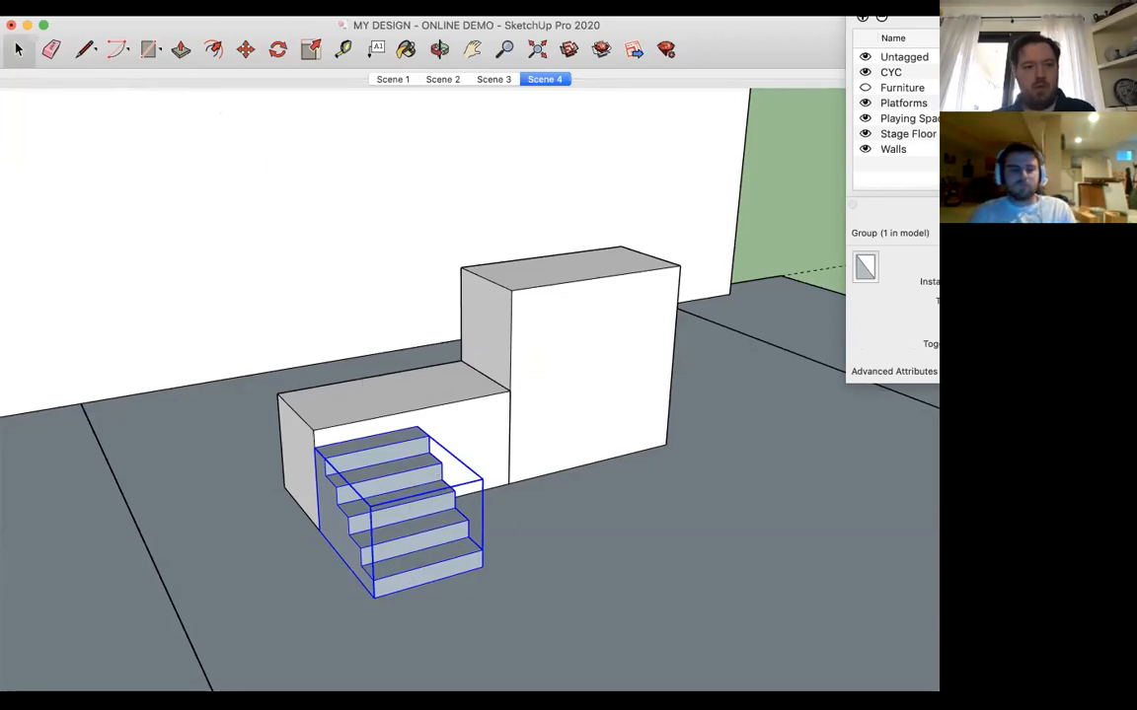
{"action": "left_click", "coordinate": [158, 8]}
{"action": "left_click", "coordinate": [170, 65]}
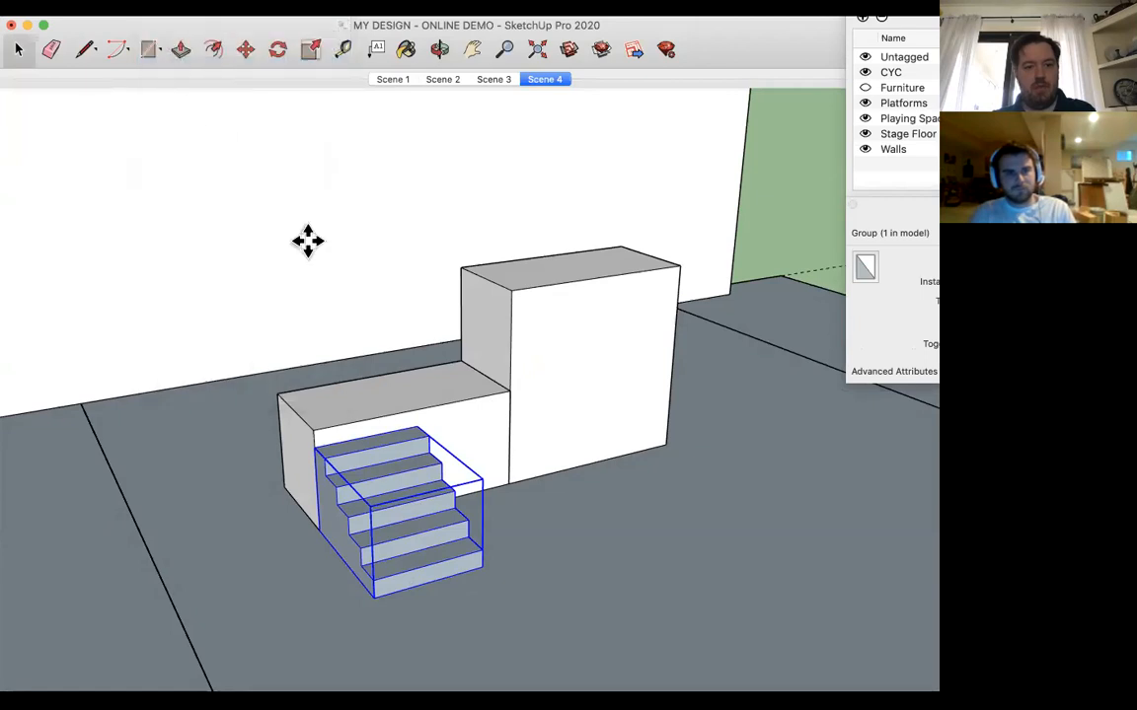
{"action": "left_click", "coordinate": [414, 404]}
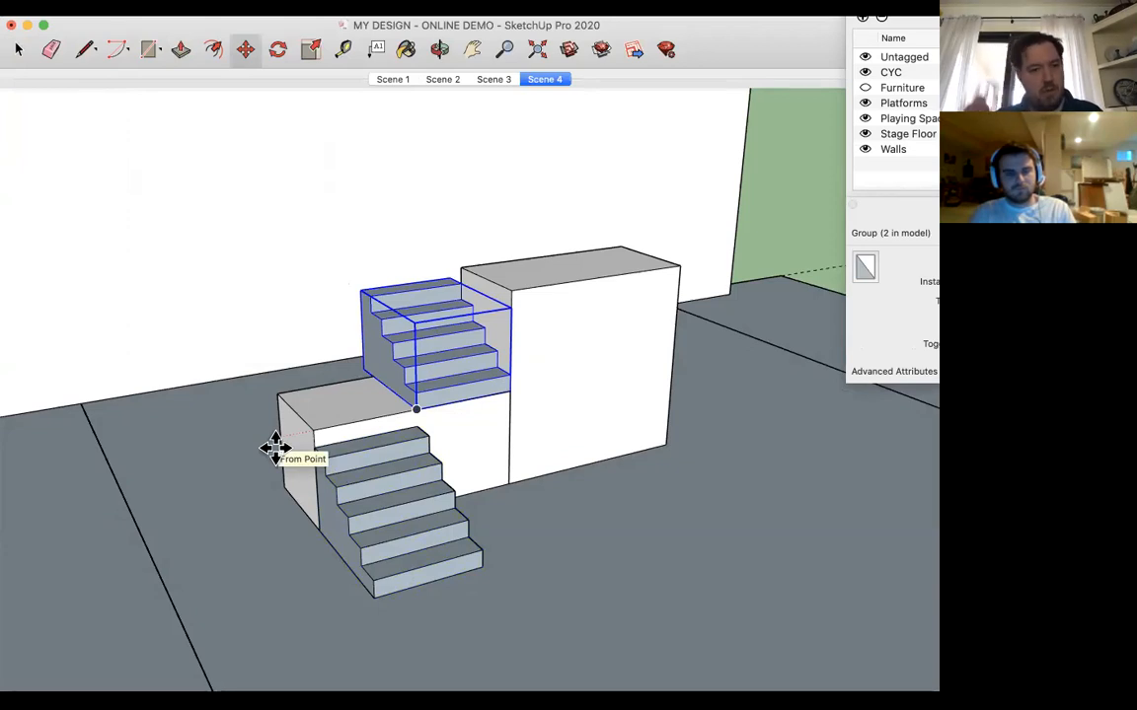
Rotate the staircase copy on the lower platform about its back corner so its steps climb toward the taller block
{"action": "left_click", "coordinate": [277, 49]}
{"action": "left_click", "coordinate": [364, 369]}
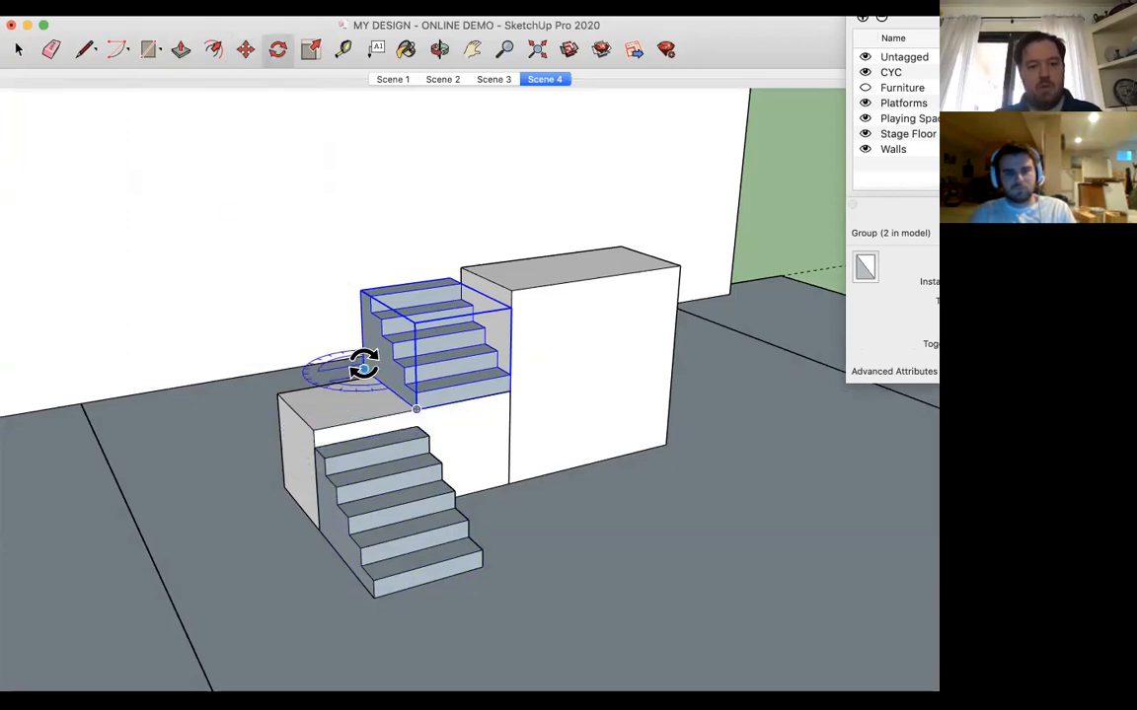
{"action": "left_click", "coordinate": [394, 415]}
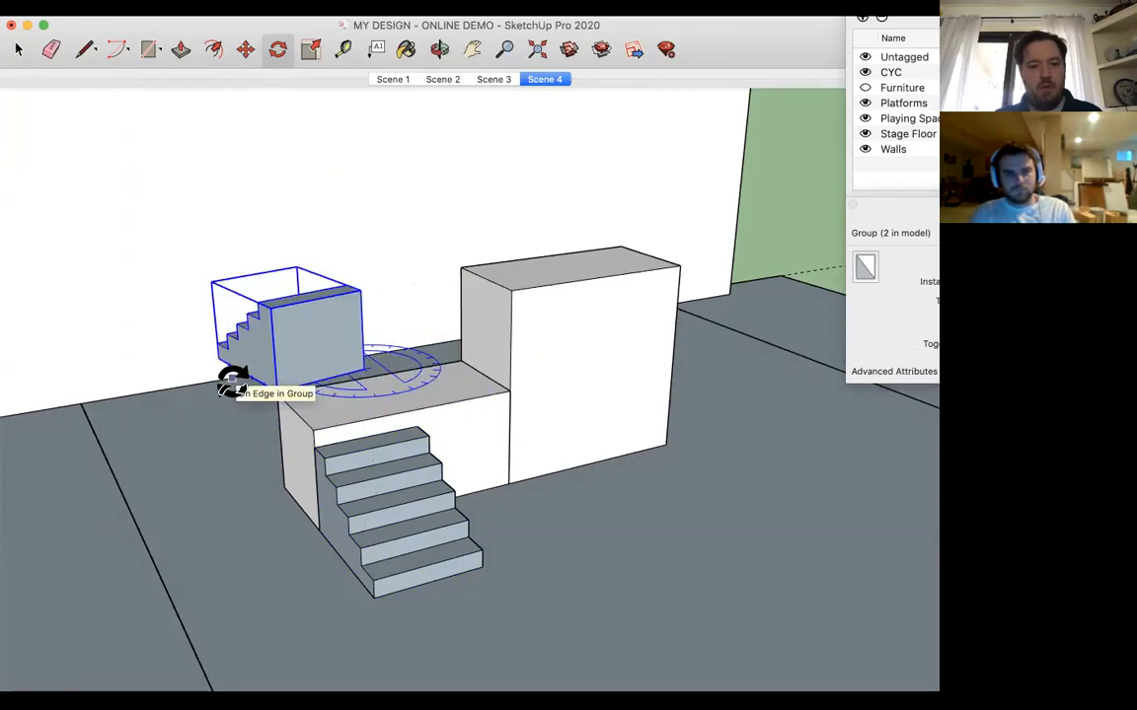
{"action": "left_click", "coordinate": [449, 376]}
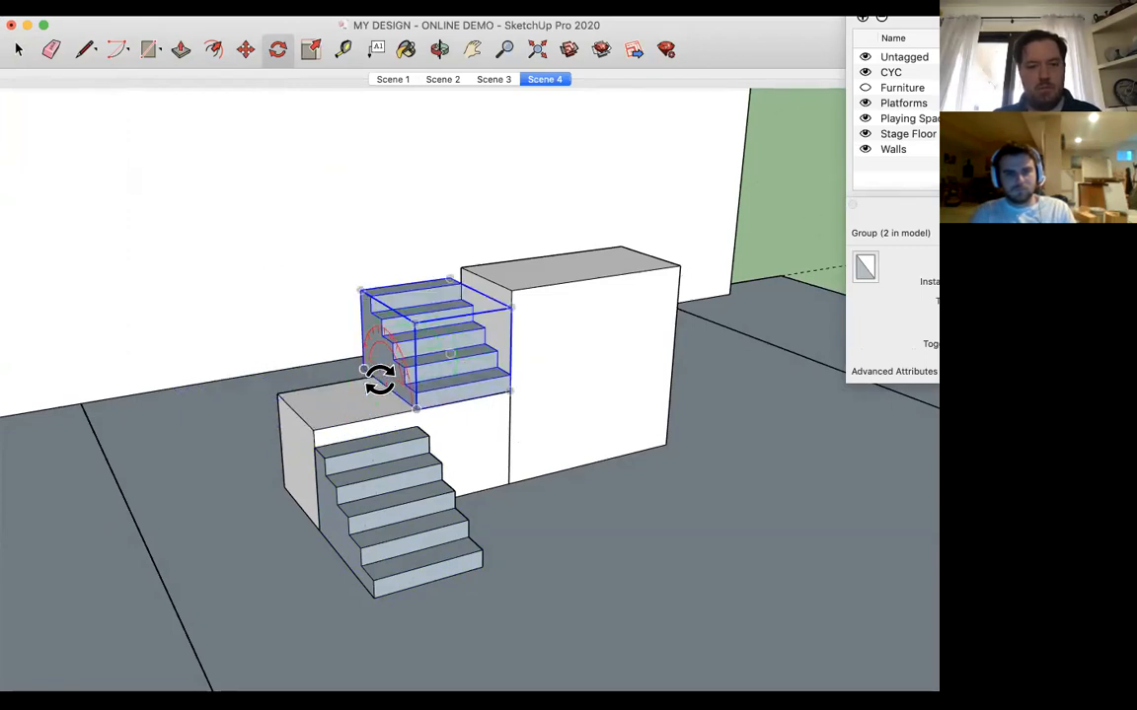
{"action": "left_click", "coordinate": [365, 367]}
{"action": "left_click", "coordinate": [415, 407]}
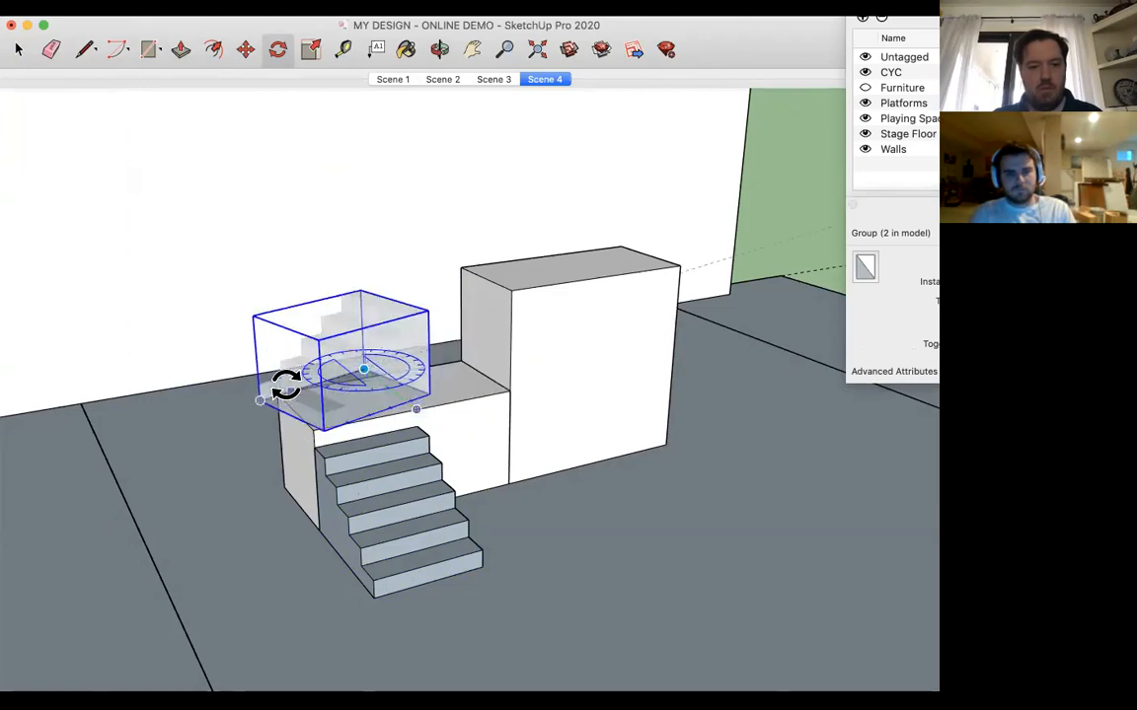
{"action": "left_click", "coordinate": [283, 379]}
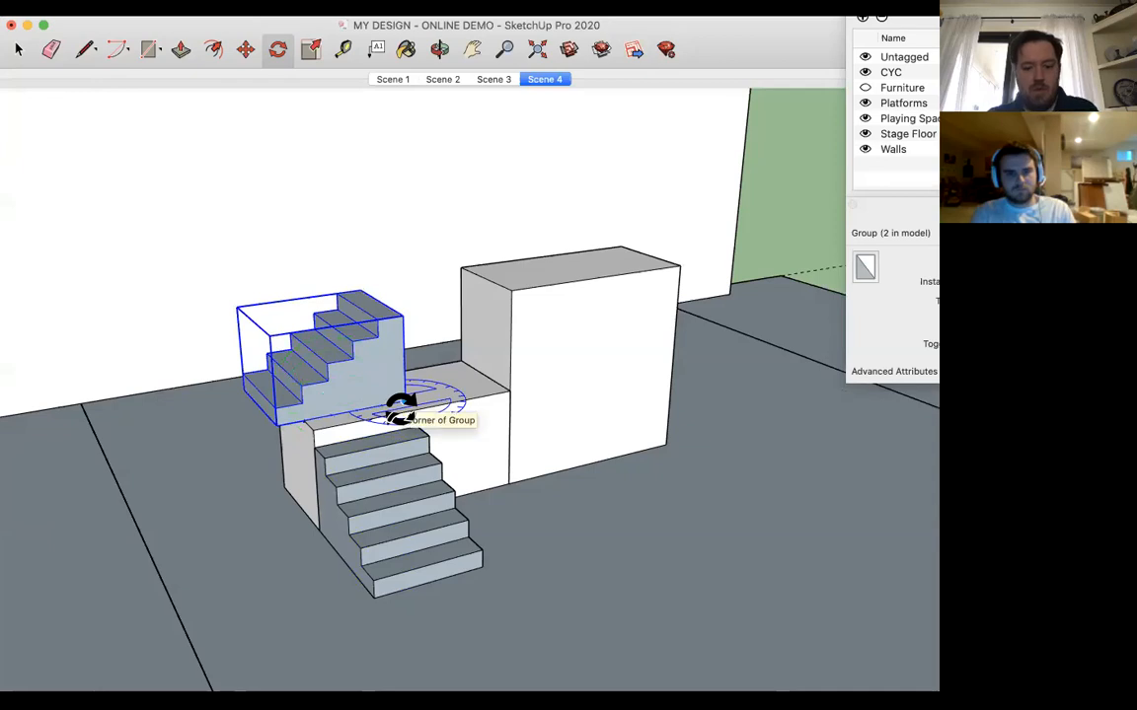
Move the rotated staircase by its lower front corner to where the lower platform's front edge meets the taller block
{"action": "key", "text": "m"}
{"action": "left_click", "coordinate": [406, 399]}
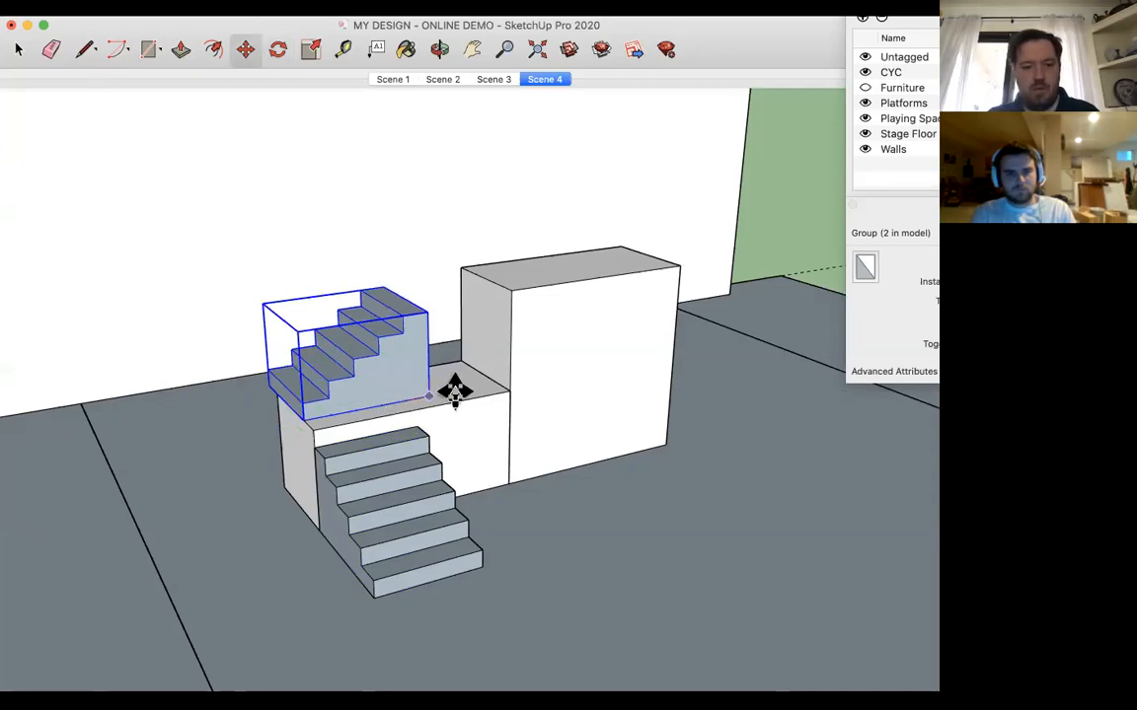
{"action": "left_click", "coordinate": [512, 393]}
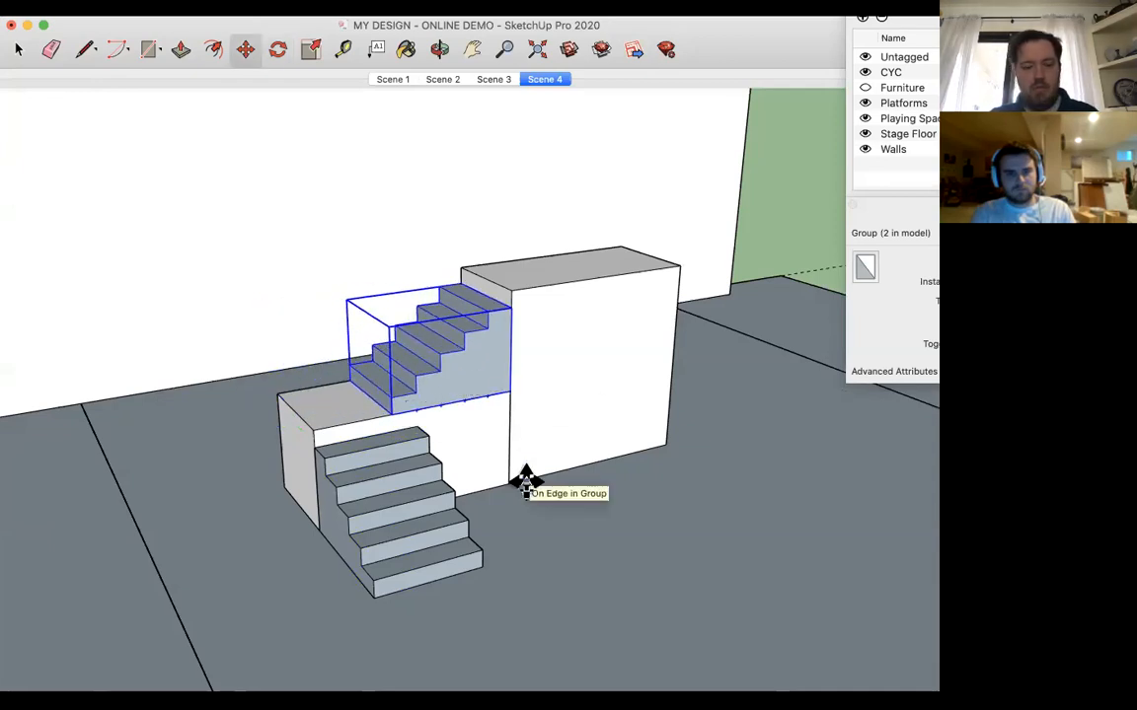
{"action": "key", "text": "space"}
{"action": "left_click", "coordinate": [566, 499]}
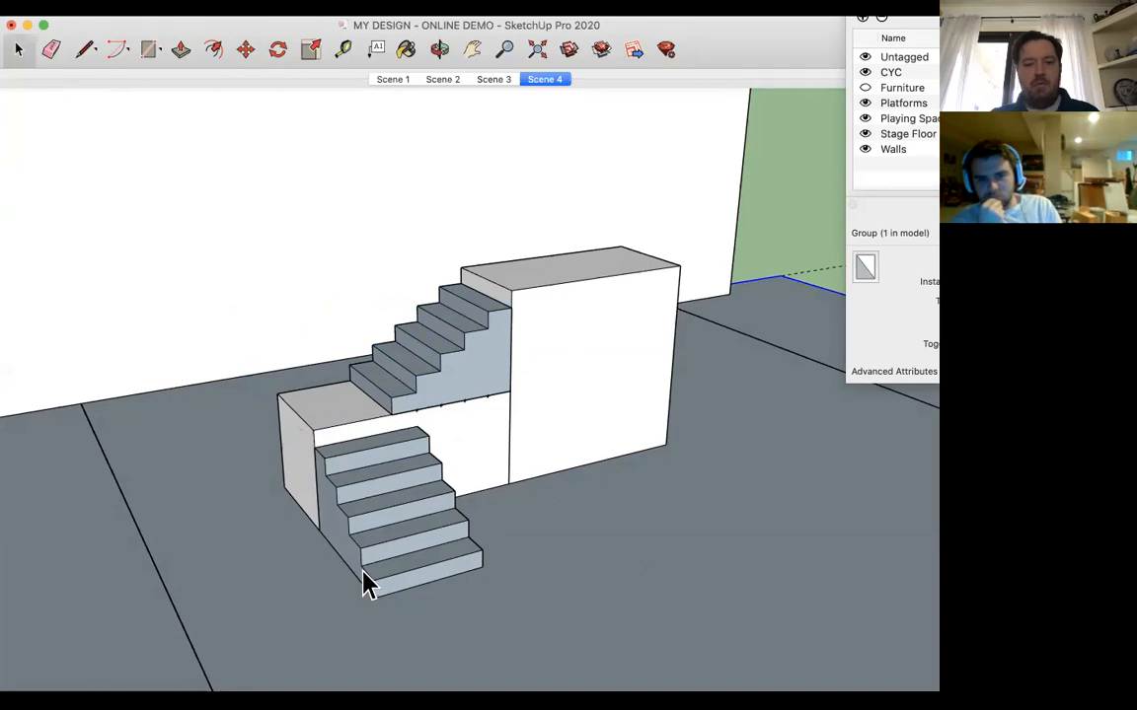
Open the front staircase group, Push/Pull its right side face inward to narrow the stairs, and close the group
{"action": "key", "text": "o"}
{"action": "left_click_drag", "start_coordinate": [494, 494], "coordinate": [329, 527]}
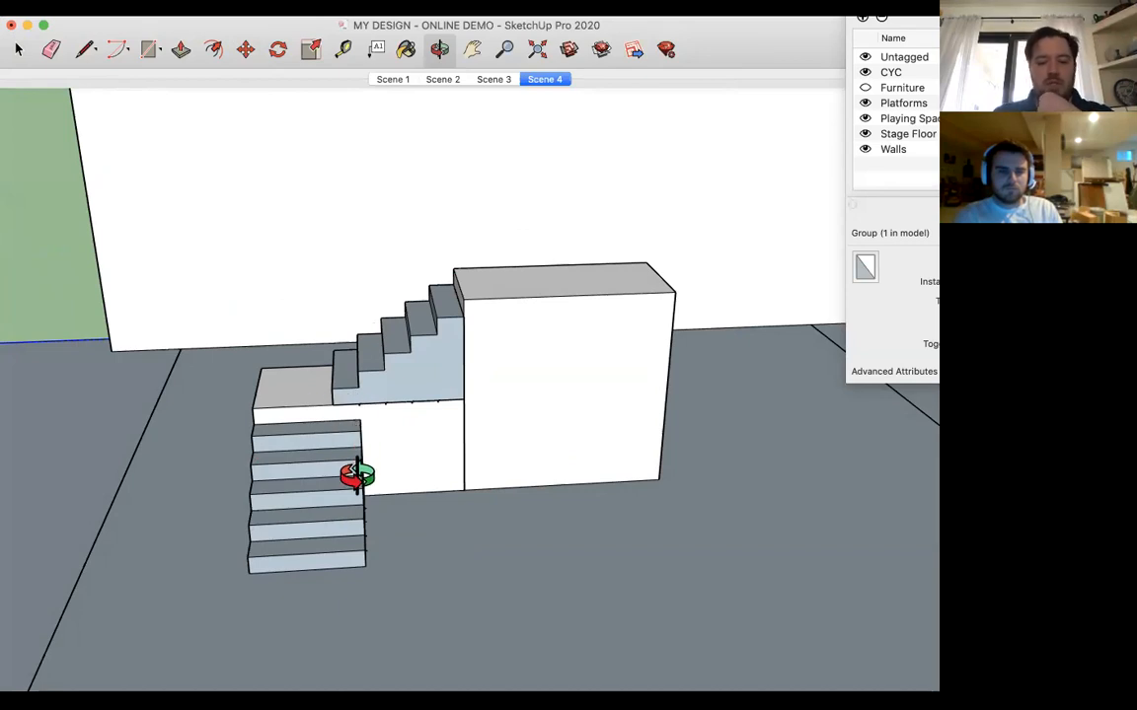
{"action": "left_click_drag", "start_coordinate": [396, 540], "coordinate": [388, 477]}
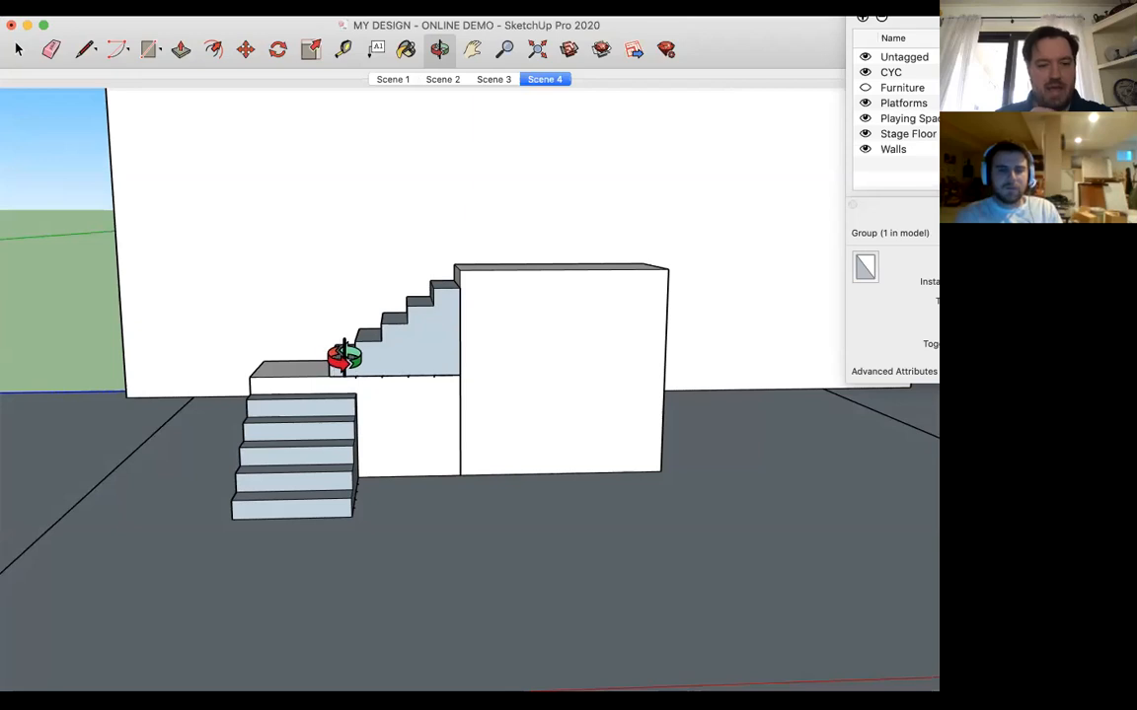
{"action": "key", "text": "space"}
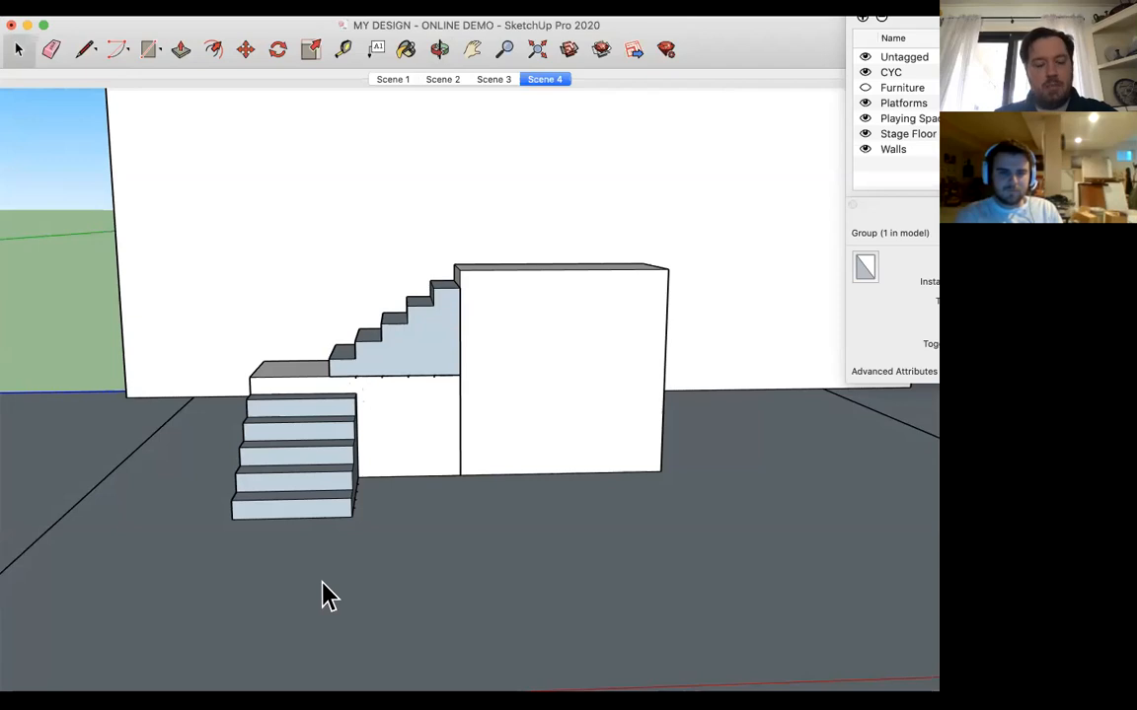
{"action": "left_click", "coordinate": [337, 469]}
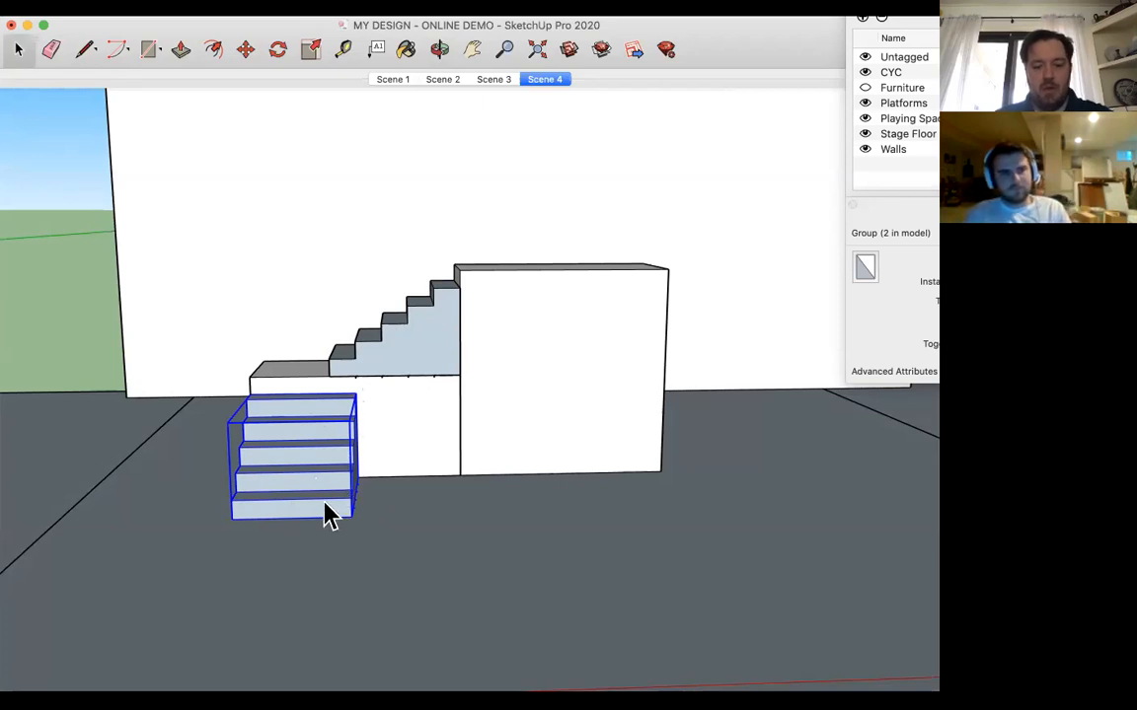
{"action": "right_click", "coordinate": [340, 415]}
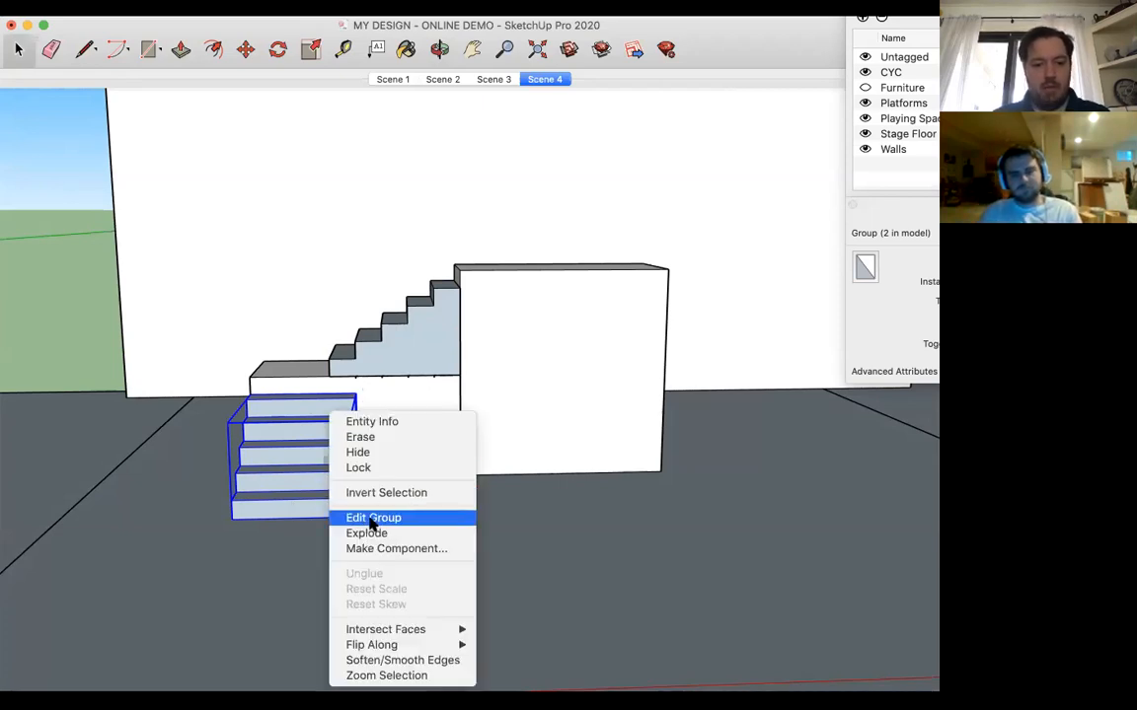
{"action": "left_click", "coordinate": [370, 517]}
{"action": "key", "text": "o"}
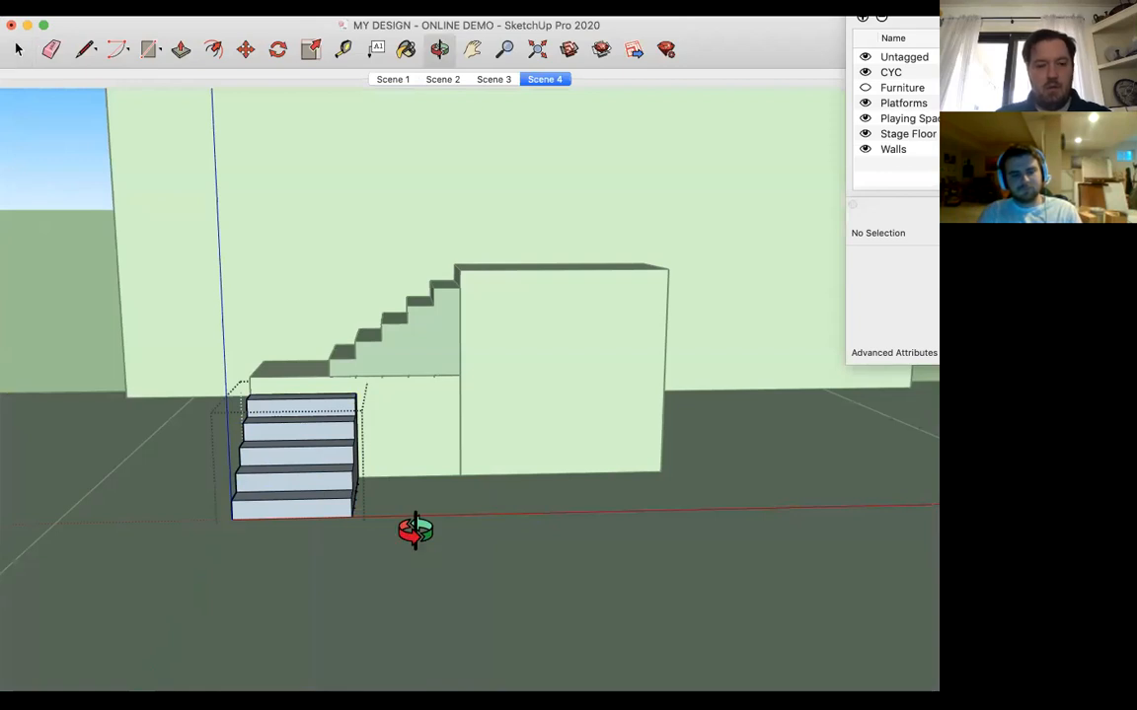
{"action": "left_click_drag", "start_coordinate": [356, 538], "coordinate": [233, 534]}
{"action": "key", "text": "p"}
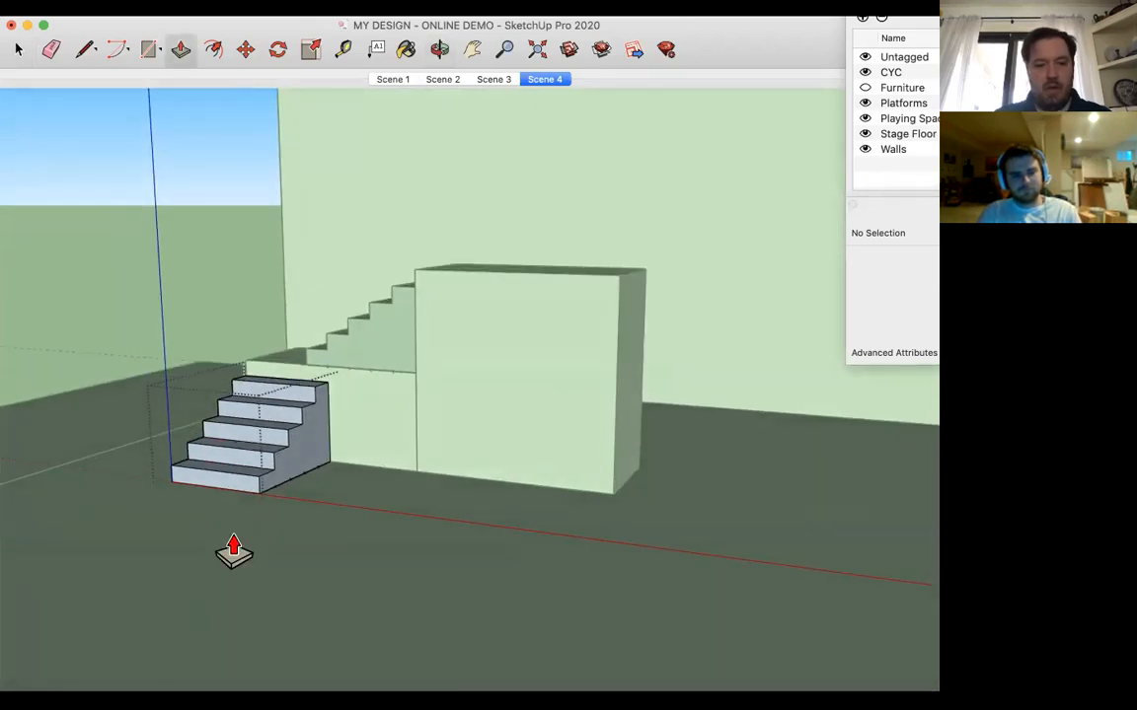
{"action": "left_click_drag", "start_coordinate": [301, 481], "coordinate": [292, 477]}
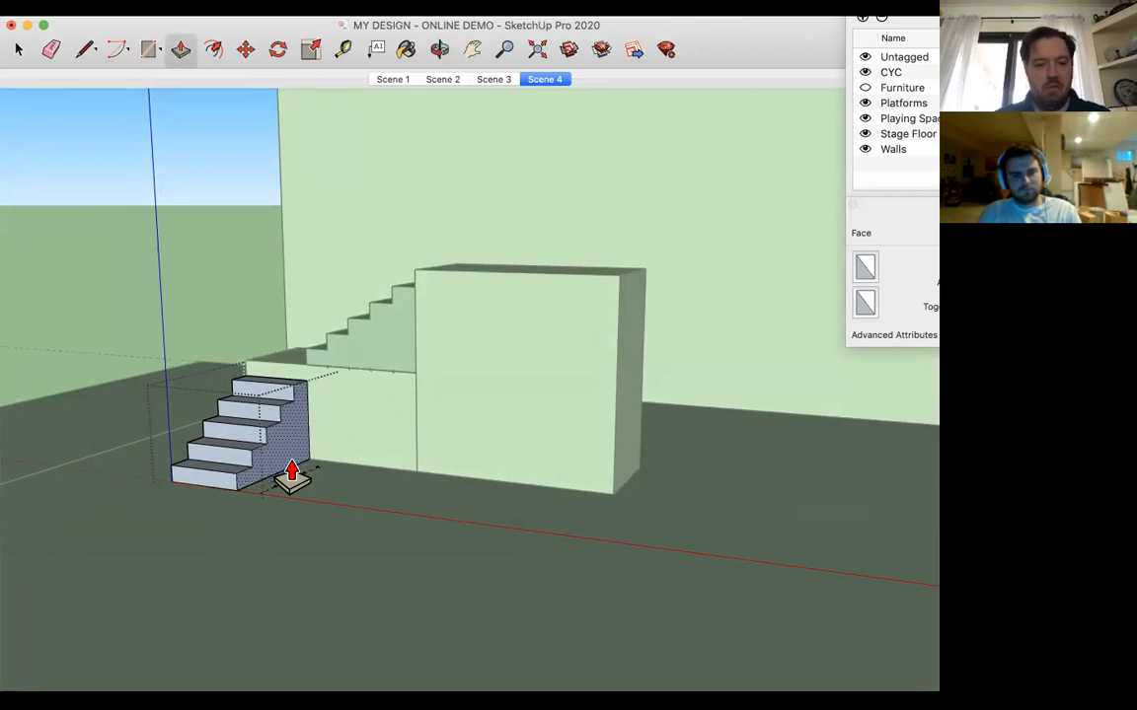
{"action": "key", "text": "space"}
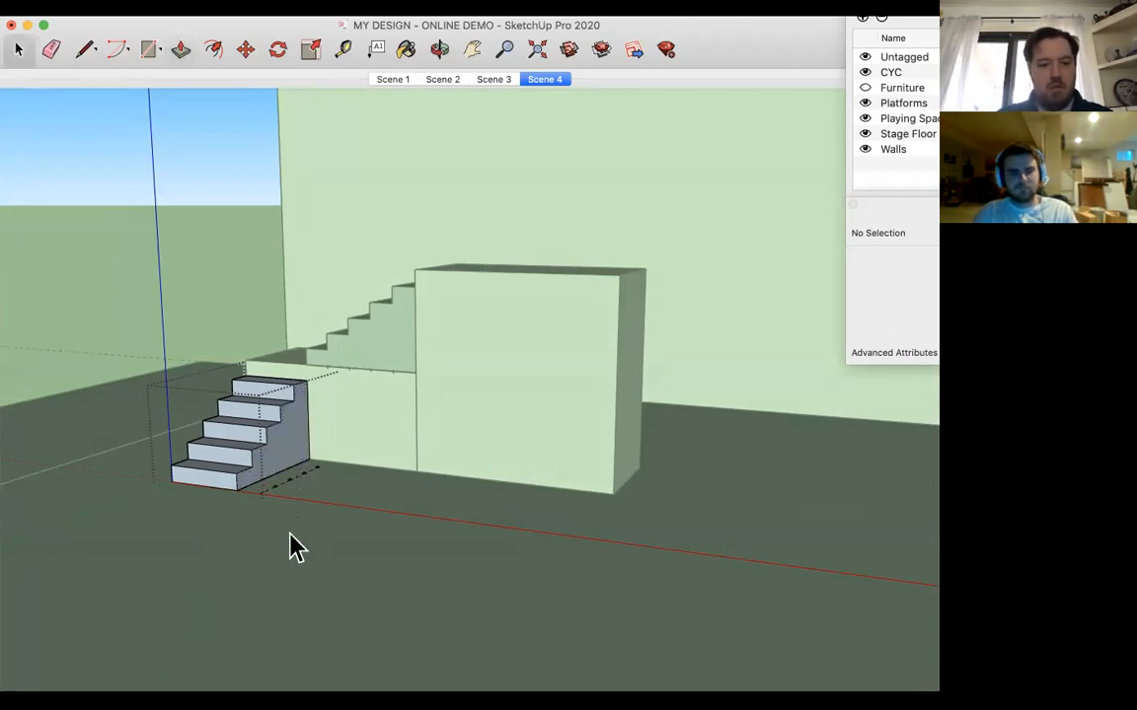
{"action": "middle_click_drag", "start_coordinate": [294, 540], "coordinate": [382, 604]}
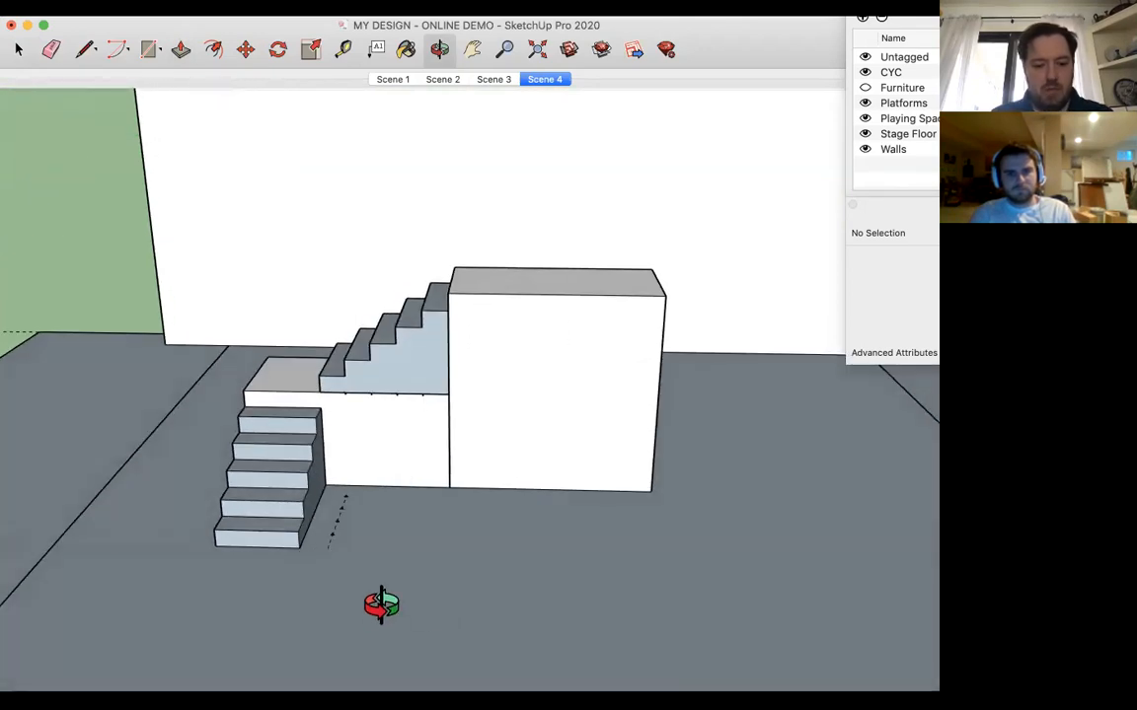
Reopen the front staircase group, erase the stray edge pieces left on the floor beside the stairs, and close the group
{"action": "key", "text": "e"}
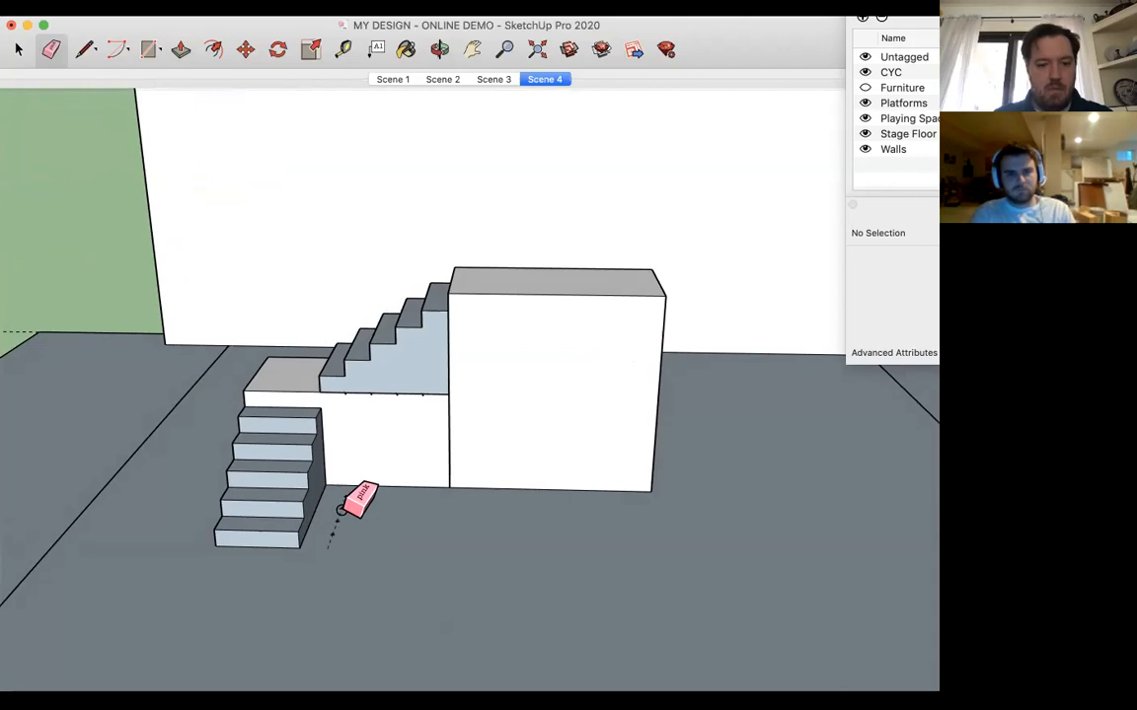
{"action": "key", "text": "space"}
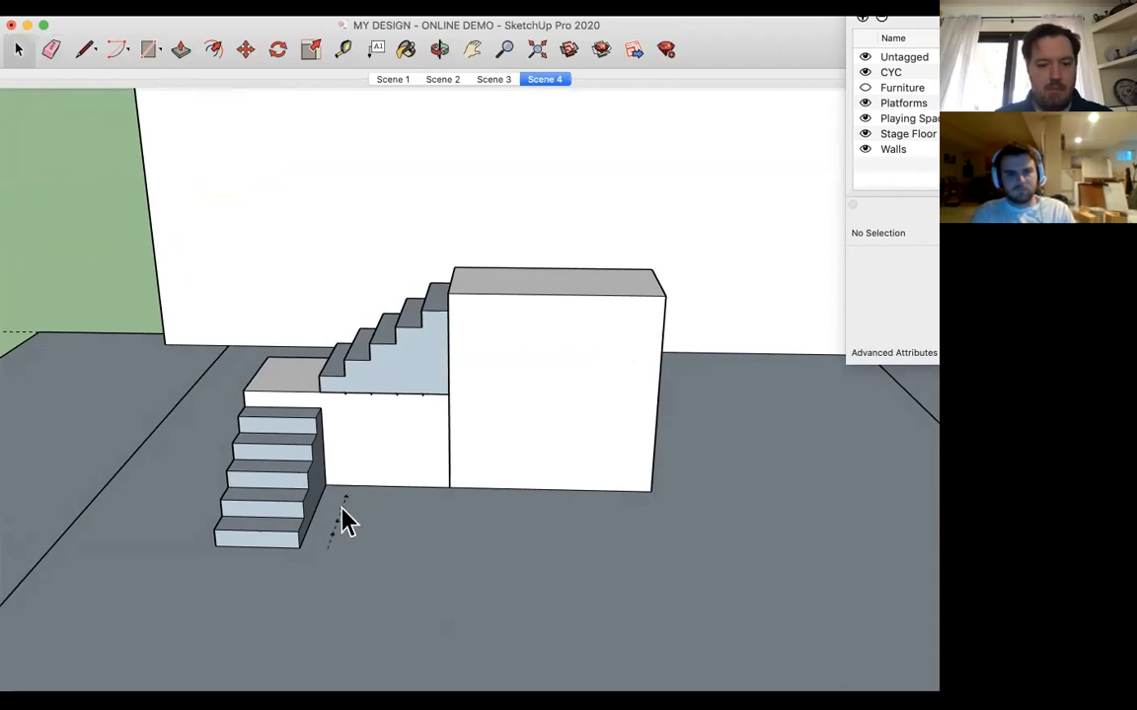
{"action": "scroll", "coordinate": [342, 520], "scroll_direction": "down", "scroll_amount": 5}
{"action": "scroll", "coordinate": [342, 520], "scroll_direction": "up", "scroll_amount": 8}
{"action": "key", "text": "e"}
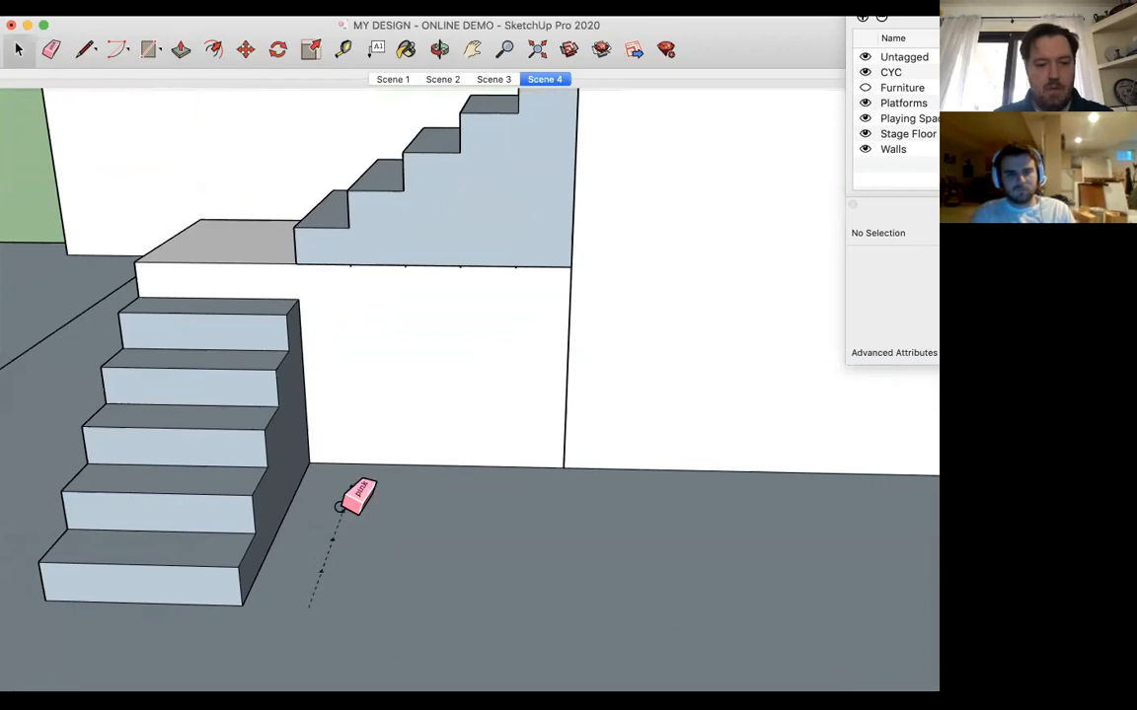
{"action": "right_click", "coordinate": [287, 504]}
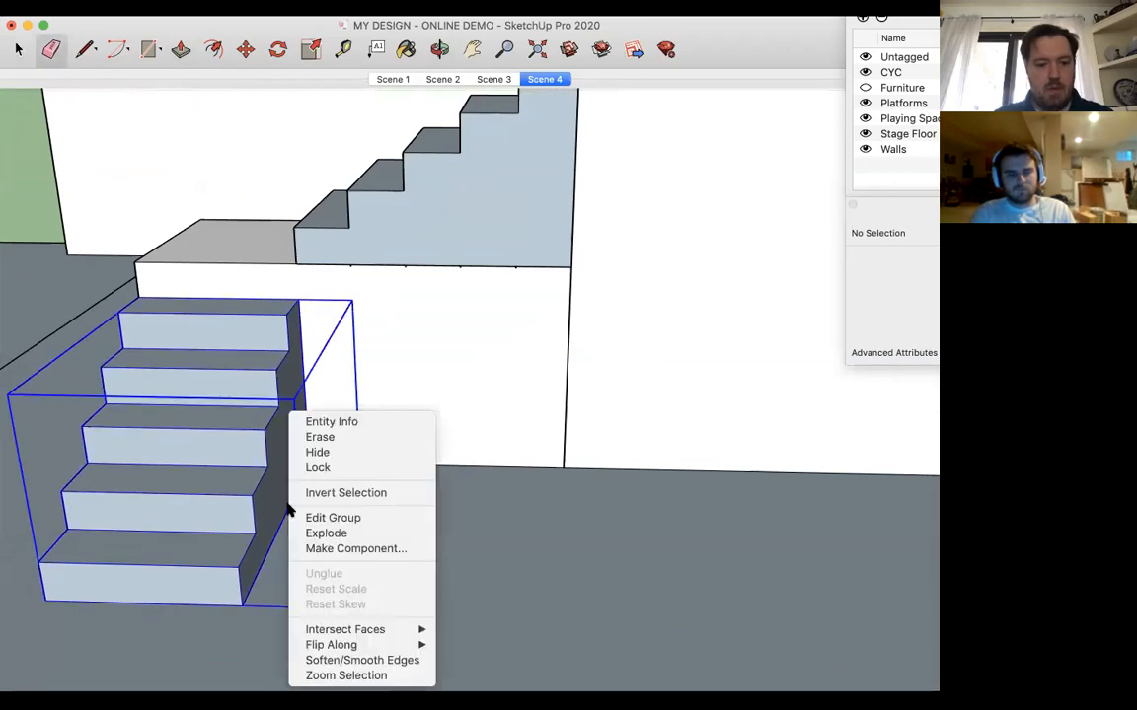
{"action": "left_click", "coordinate": [307, 518]}
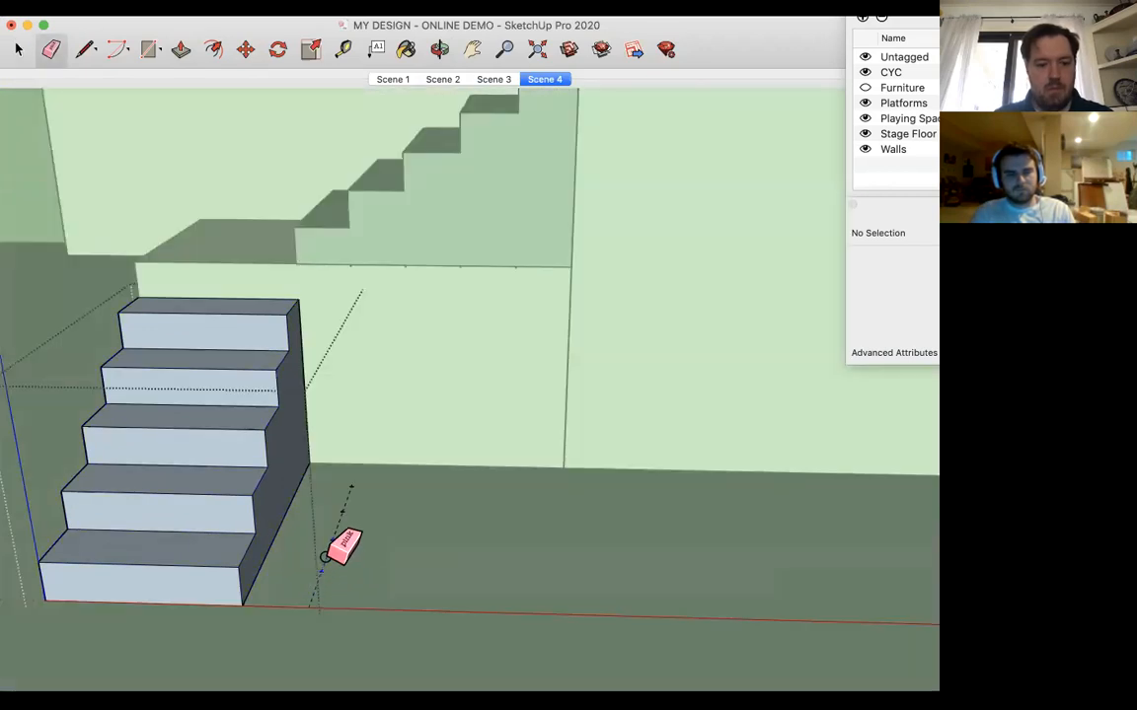
{"action": "left_click", "coordinate": [349, 487]}
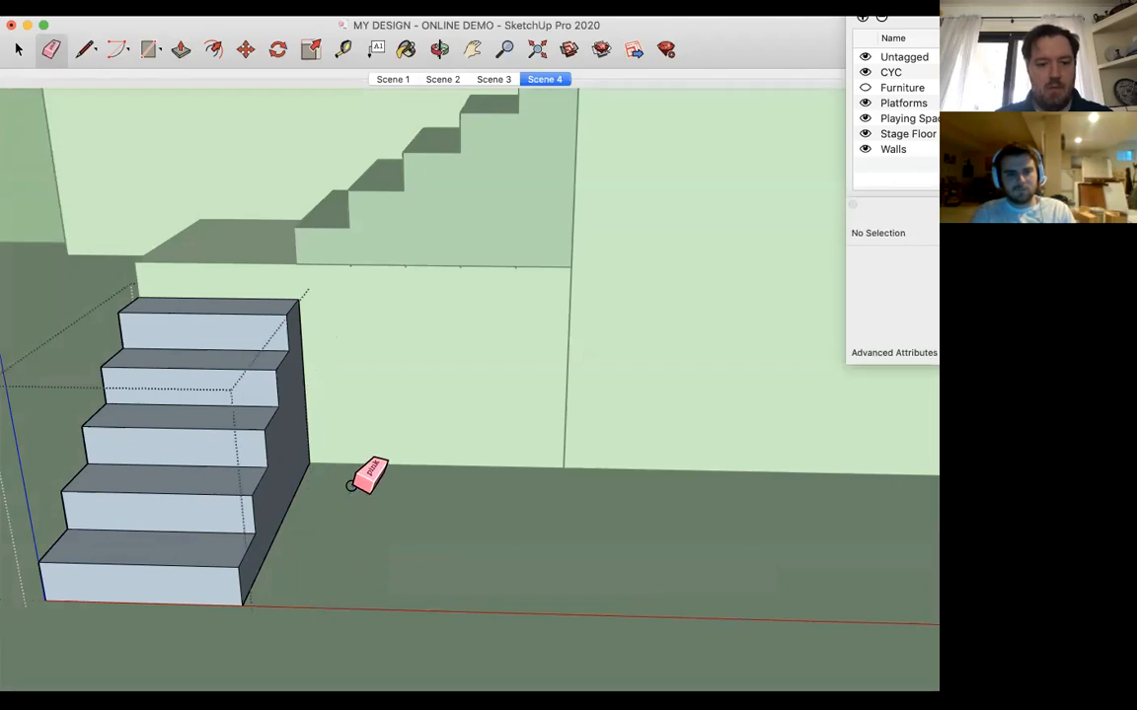
{"action": "key", "text": "space"}
{"action": "left_click", "coordinate": [304, 575]}
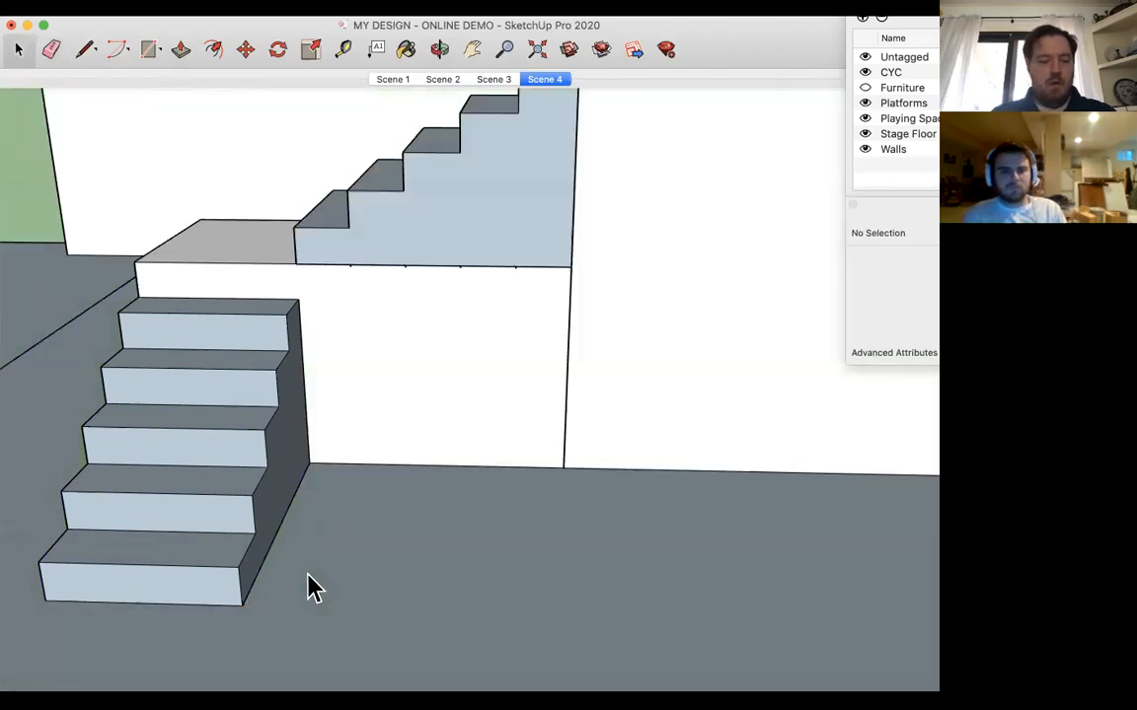
Draw a small rectangle on top of the lower platform, at its front edge against the upper staircase's bottom step
{"action": "scroll", "coordinate": [307, 587], "scroll_direction": "up", "scroll_amount": 4}
{"action": "scroll", "coordinate": [307, 588], "scroll_direction": "down", "scroll_amount": 5}
{"action": "key", "text": "o"}
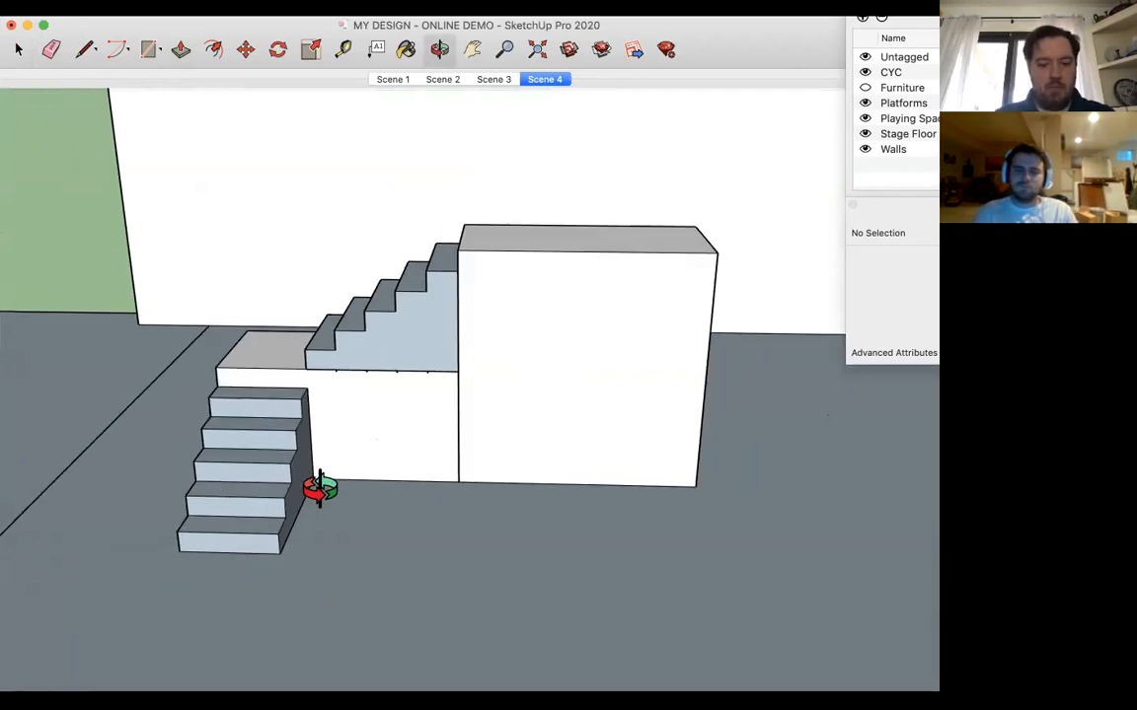
{"action": "left_click_drag", "start_coordinate": [319, 488], "coordinate": [413, 373]}
{"action": "left_click_drag", "start_coordinate": [398, 315], "coordinate": [596, 373]}
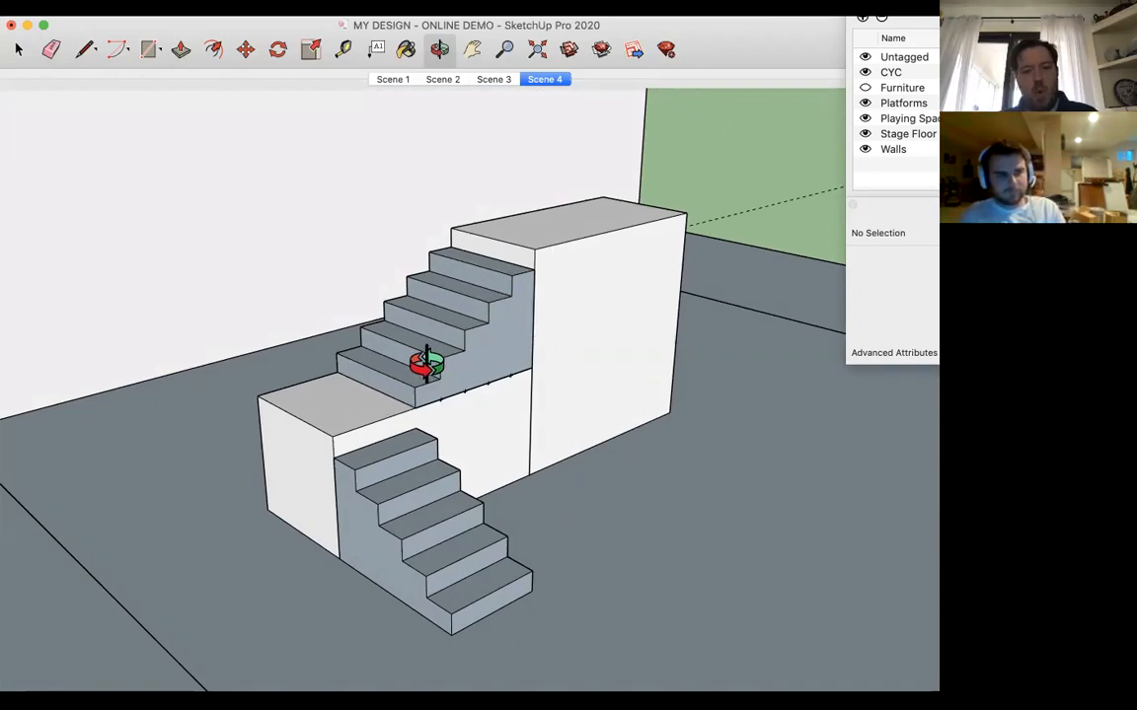
{"action": "left_click_drag", "start_coordinate": [567, 527], "coordinate": [360, 393]}
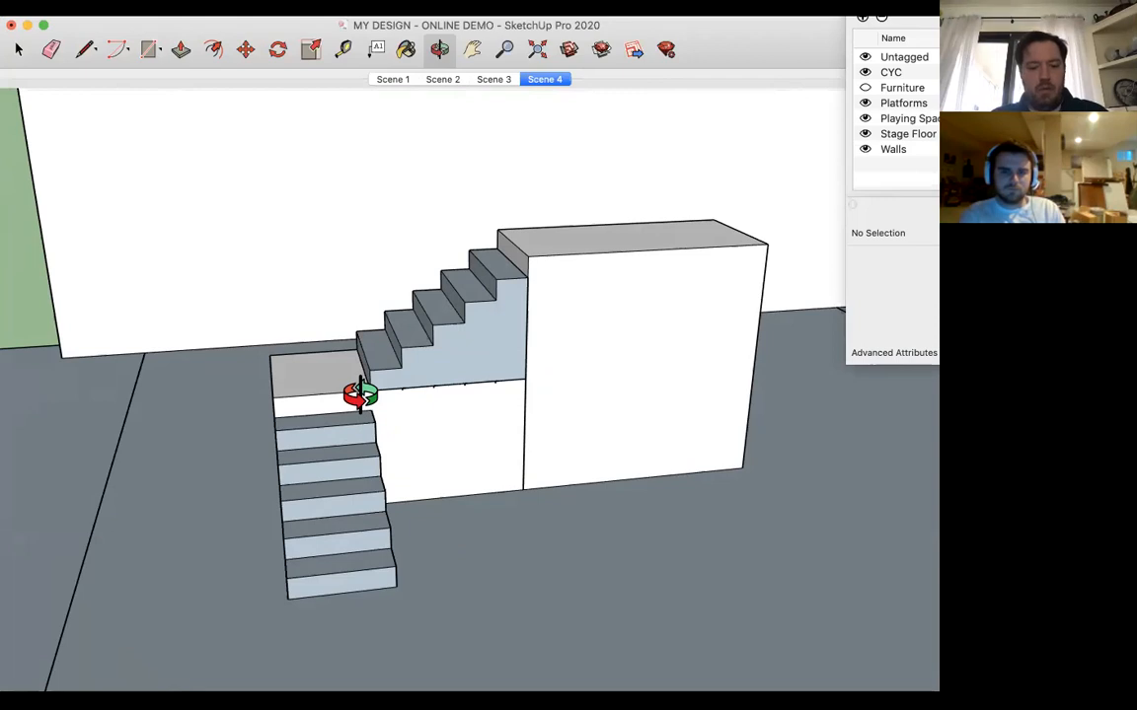
{"action": "key", "text": "r"}
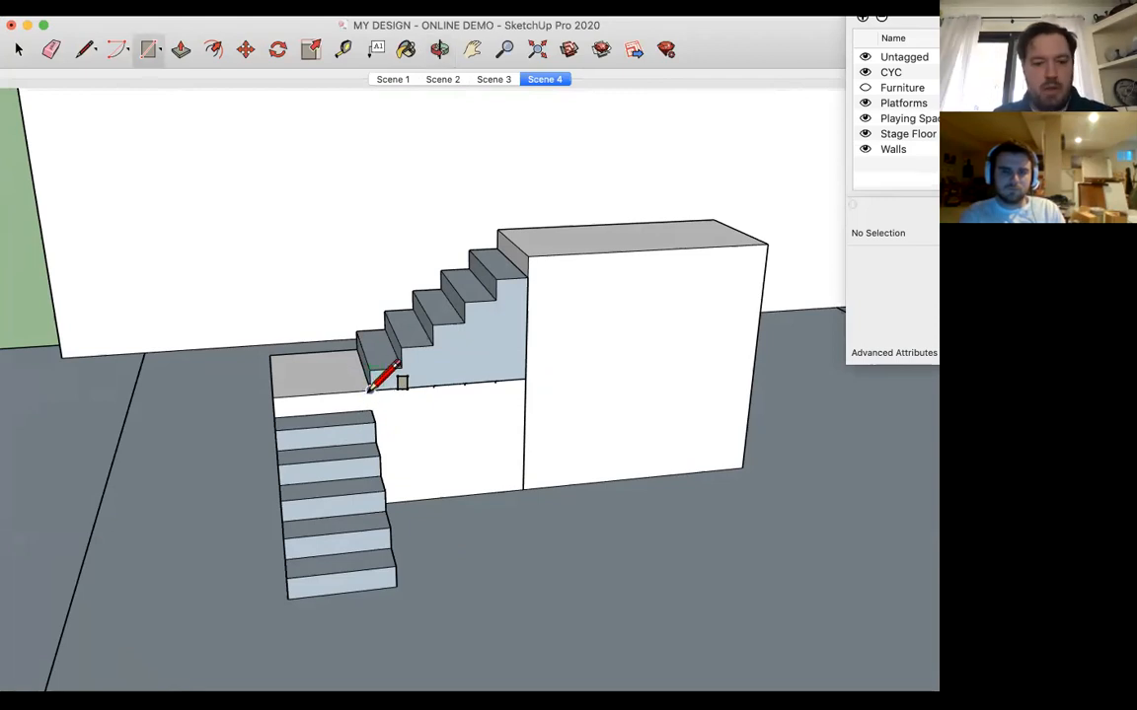
{"action": "scroll", "coordinate": [358, 381], "scroll_direction": "down", "scroll_amount": 2}
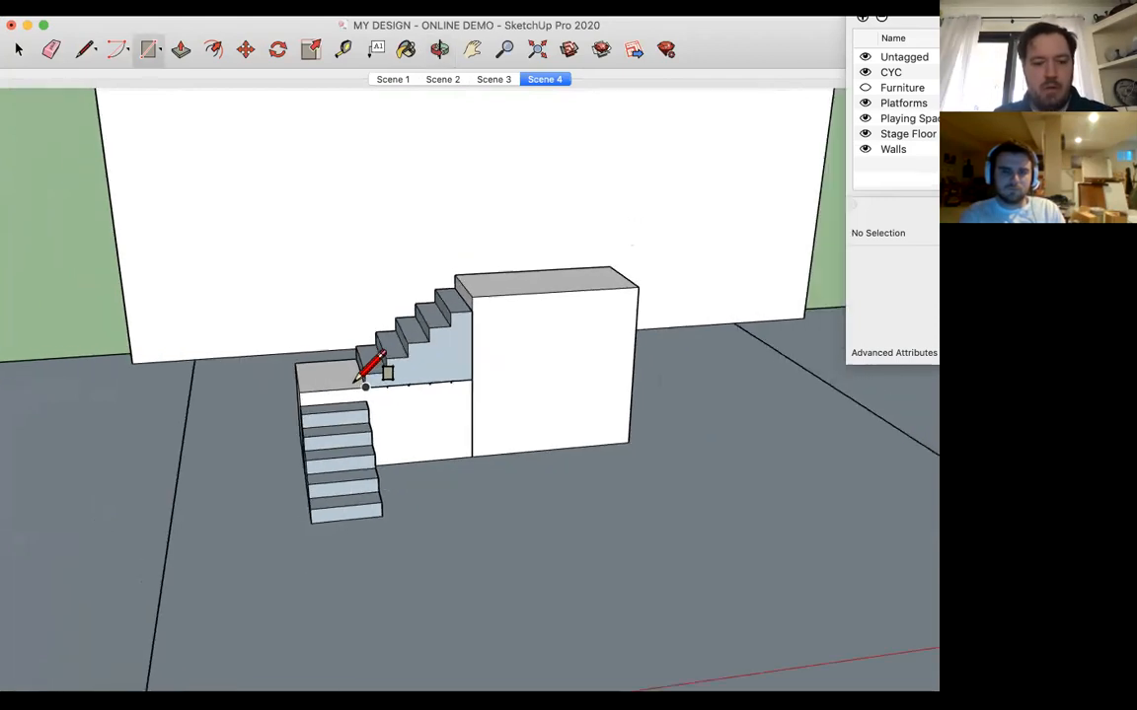
{"action": "scroll", "coordinate": [358, 380], "scroll_direction": "up", "scroll_amount": 6}
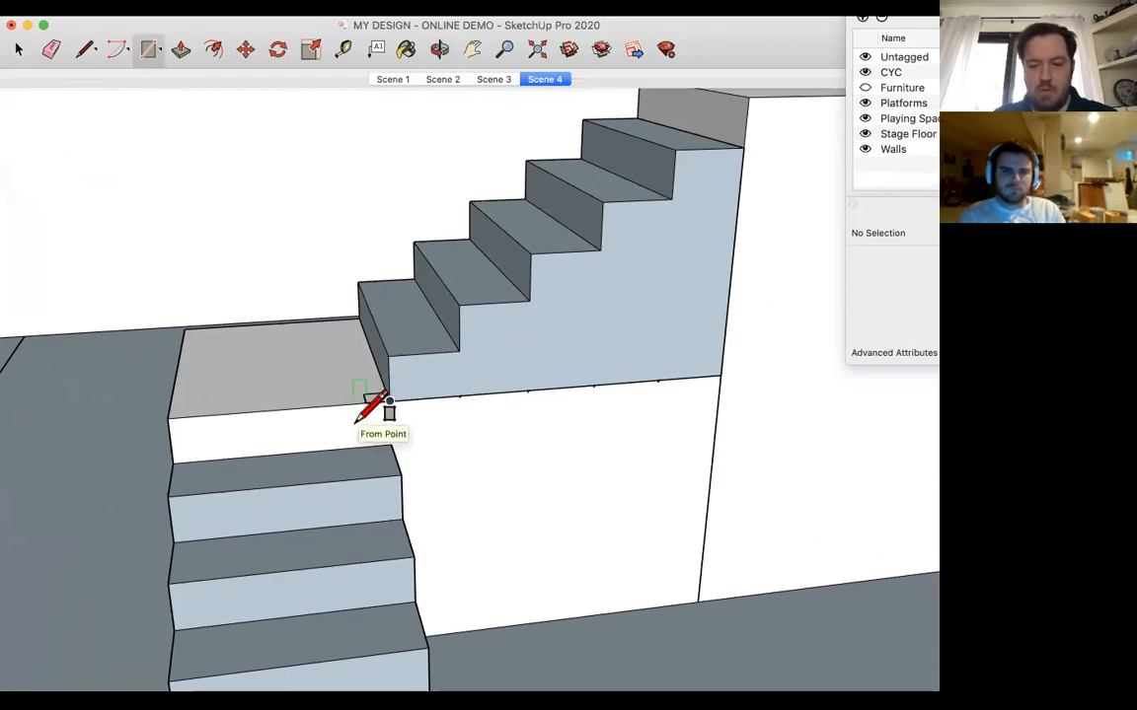
Push/Pull the small rectangle up into a tall post, level with the fourth tread of the upper staircase
{"action": "key", "text": "p"}
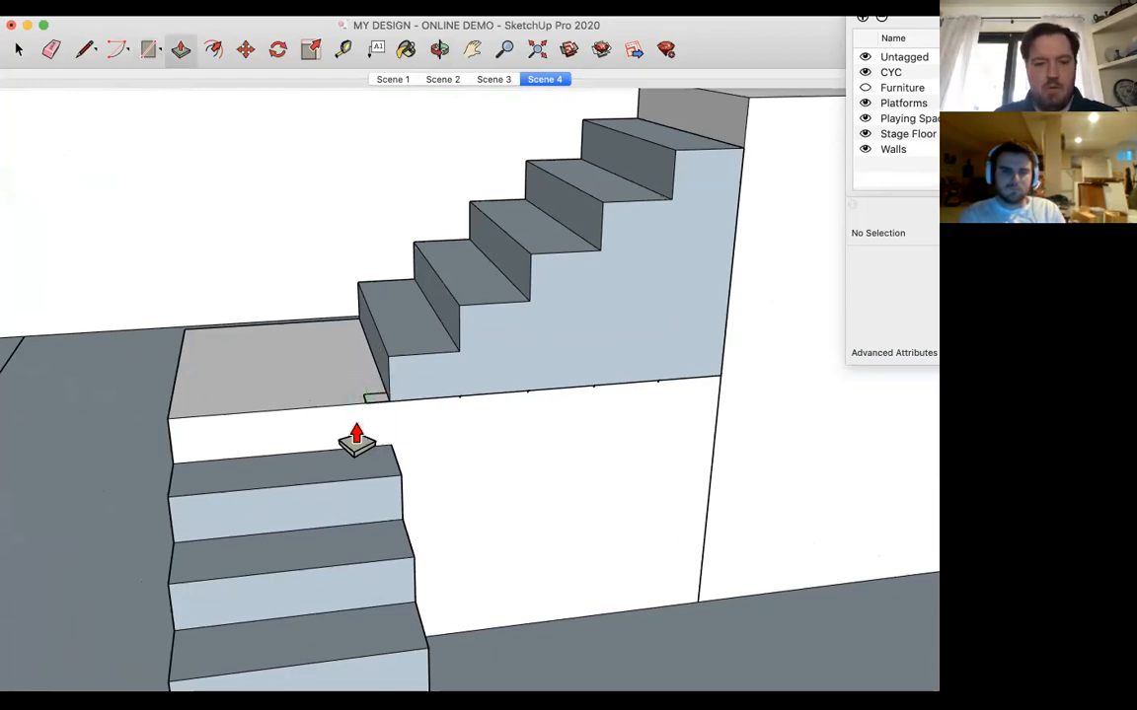
{"action": "left_click", "coordinate": [374, 389]}
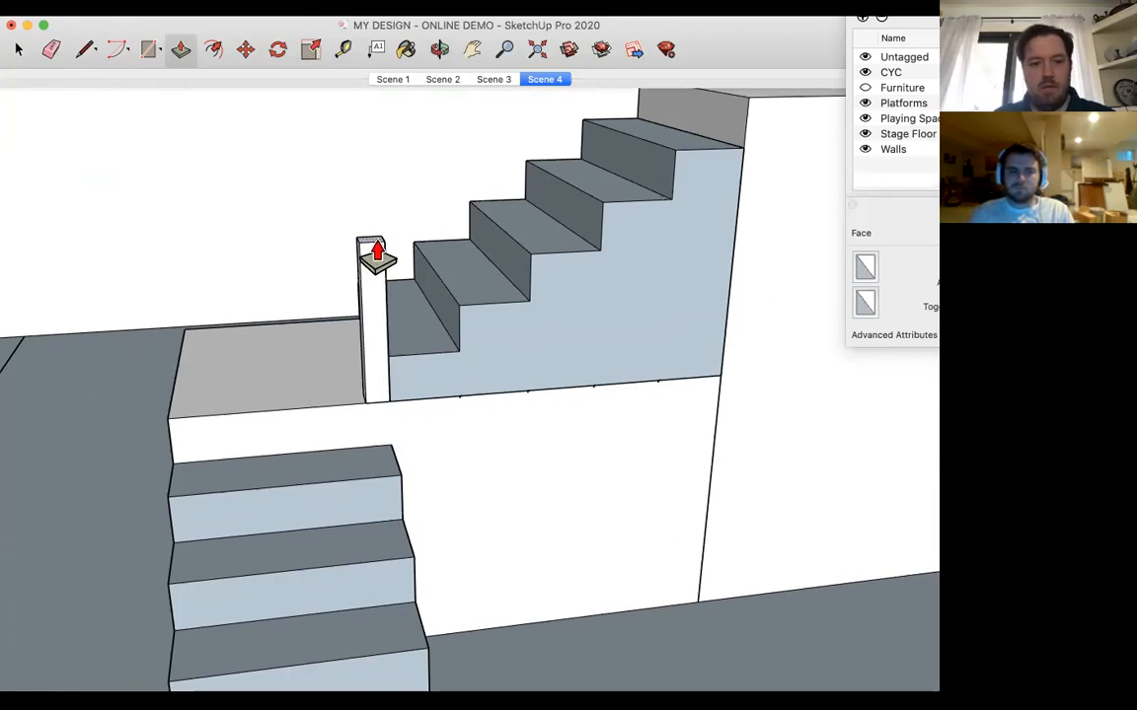
{"action": "left_click", "coordinate": [523, 195]}
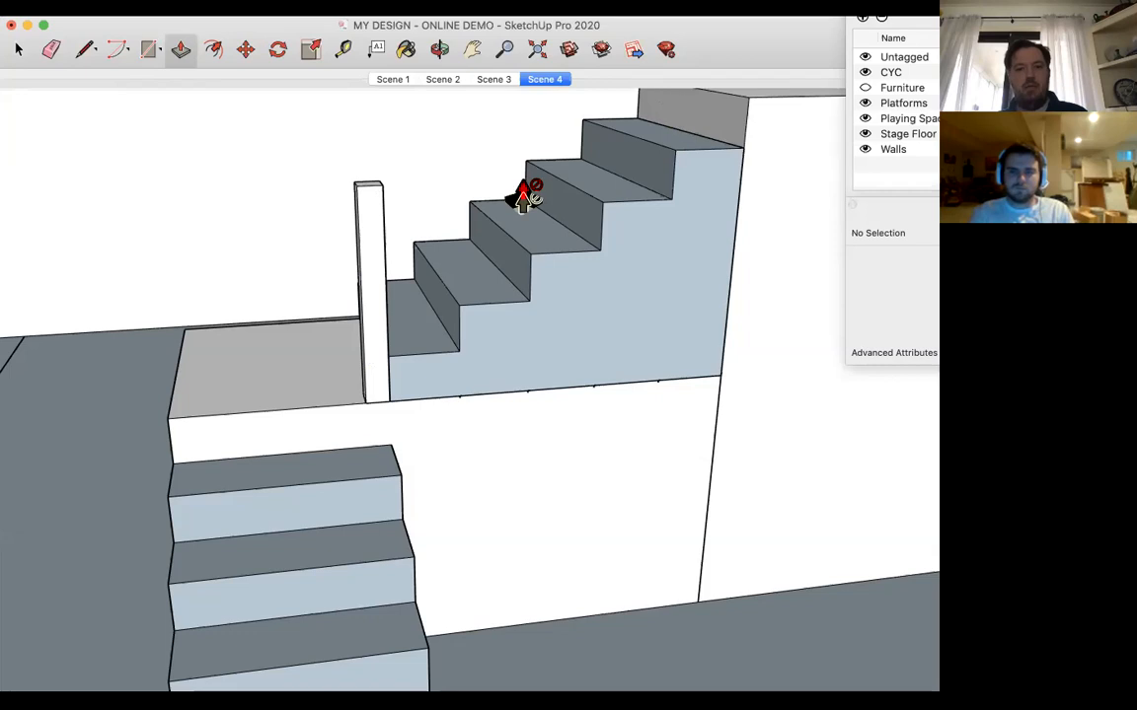
{"action": "left_click", "coordinate": [375, 279]}
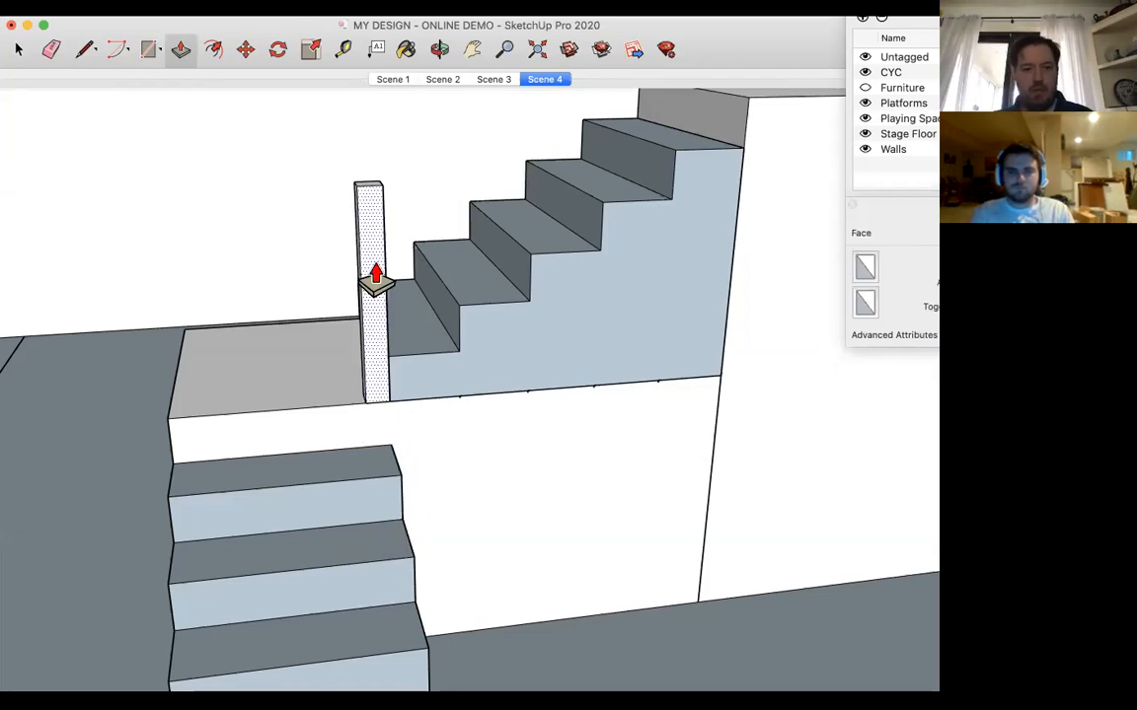
Undo the post and the narrowing of the front staircase, then close the staircase group
{"action": "left_click", "coordinate": [369, 362]}
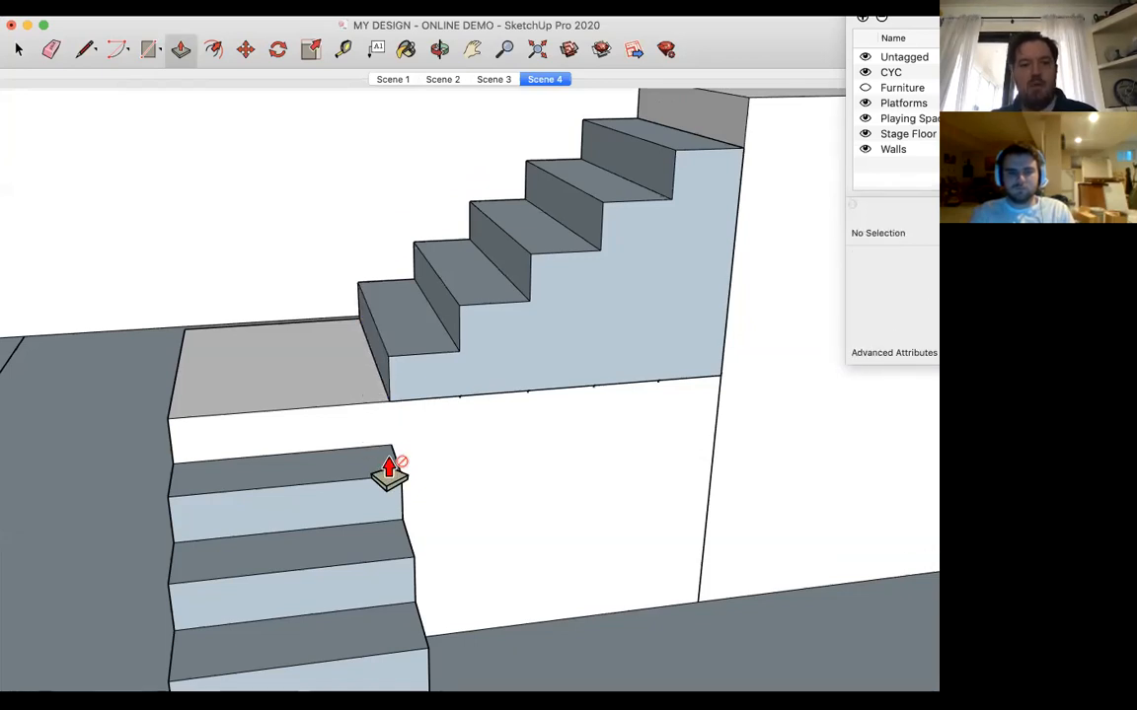
{"action": "scroll", "coordinate": [388, 466], "scroll_direction": "down", "scroll_amount": 5}
{"action": "scroll", "coordinate": [388, 471], "scroll_direction": "down", "scroll_amount": 2}
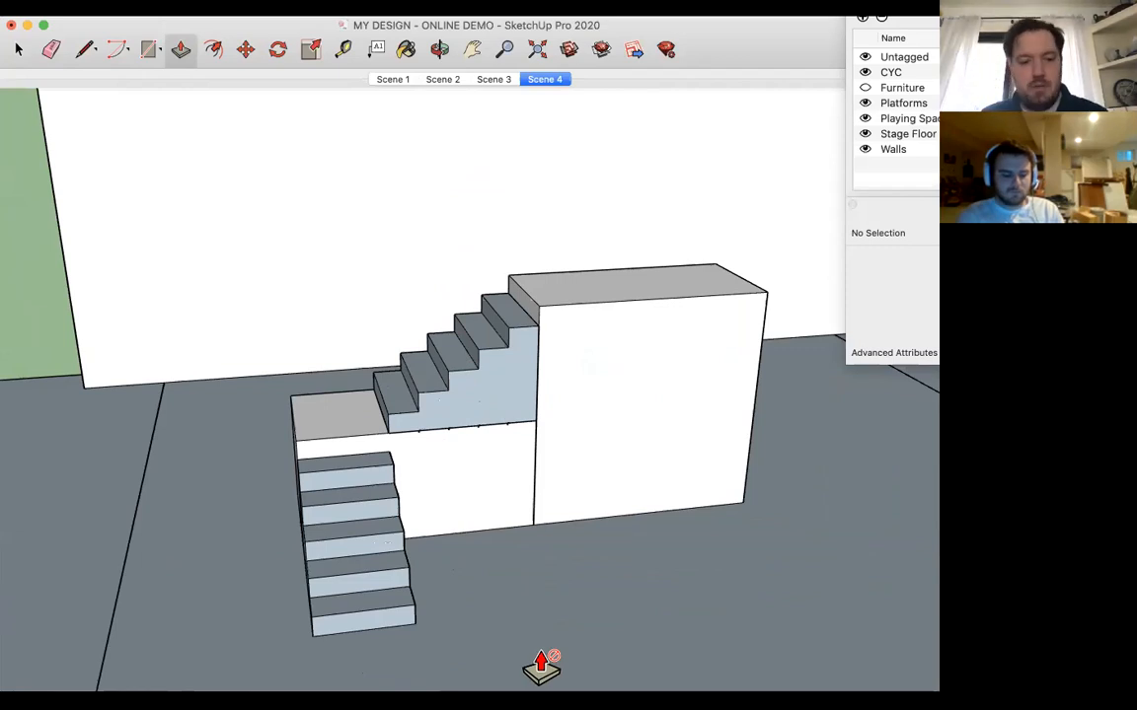
{"action": "key", "text": "super+z"}
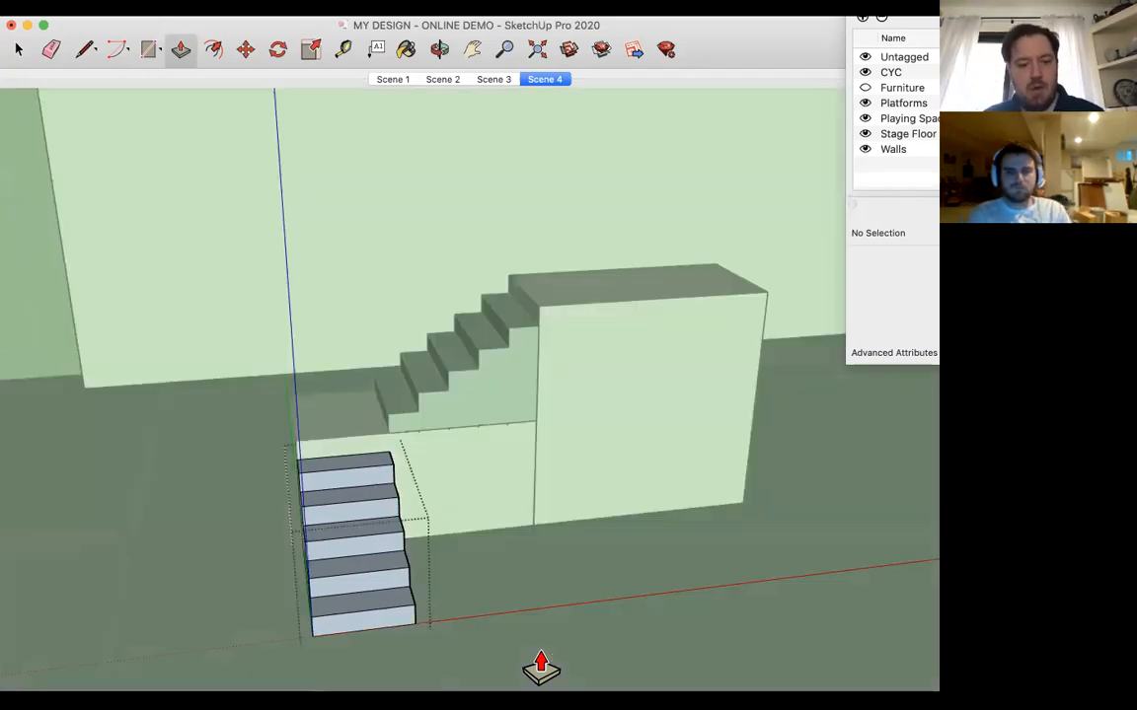
{"action": "key", "text": "super+z"}
{"action": "key", "text": "super+z"}
{"action": "key", "text": "super+z"}
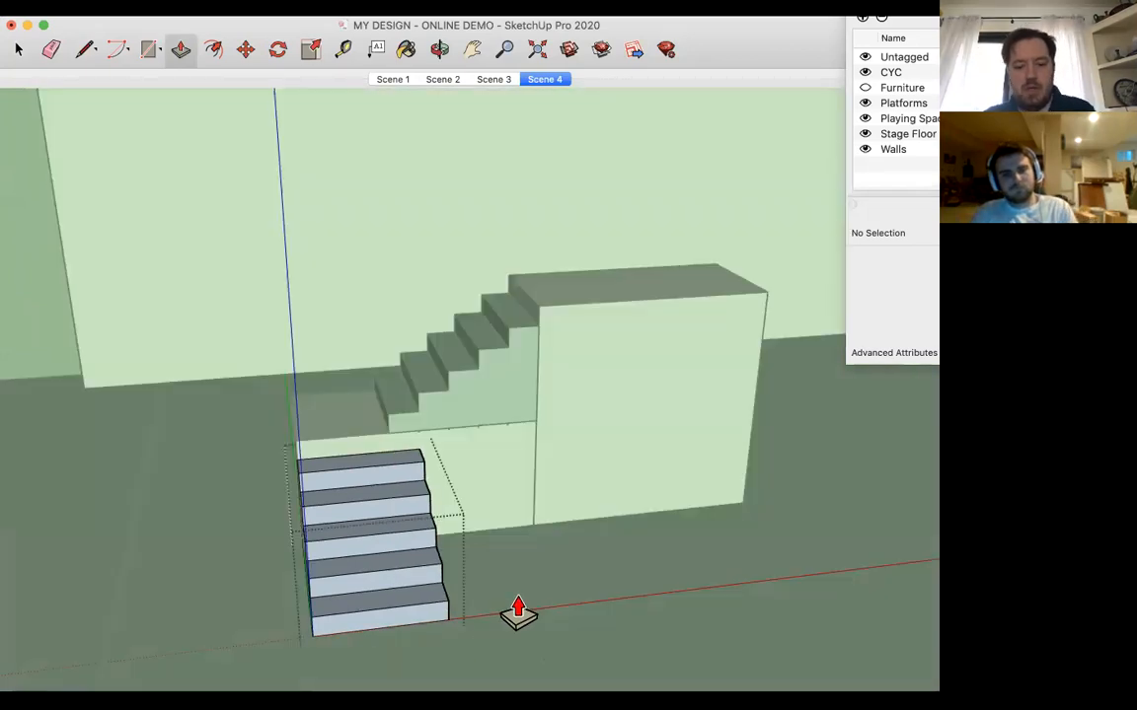
{"action": "key", "text": "space"}
{"action": "left_click", "coordinate": [521, 610]}
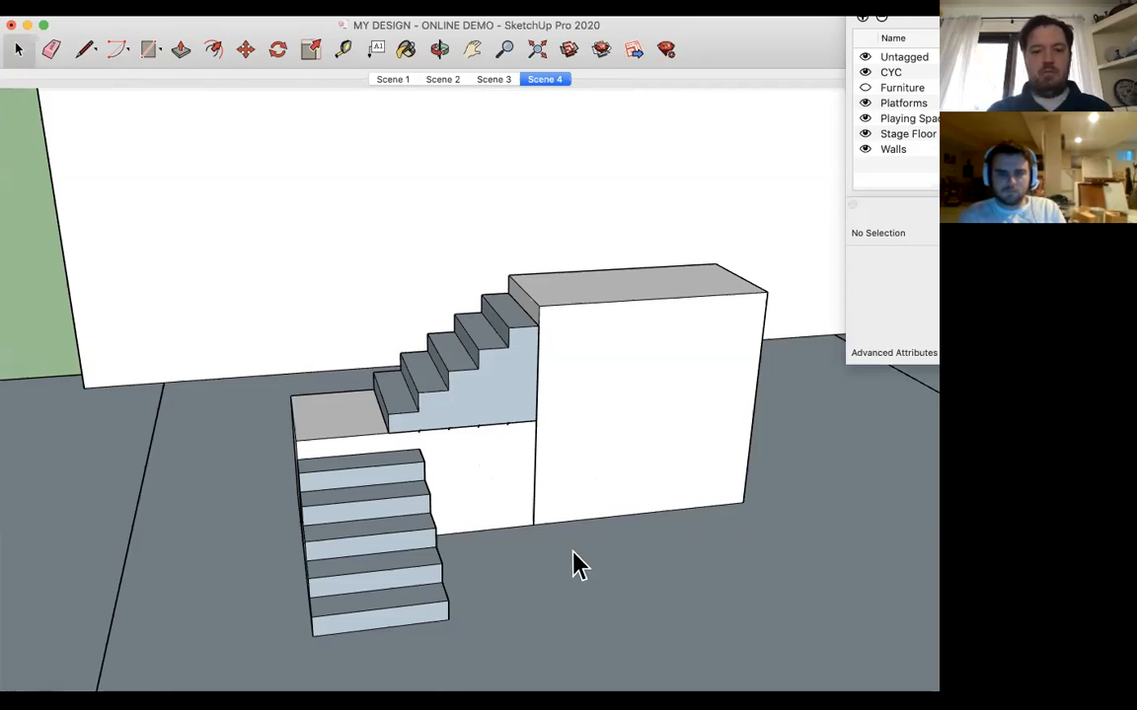
Move the tall platform about 1' sideways along its front edge, away from the lower platform and the upper staircase
{"action": "left_click", "coordinate": [582, 498]}
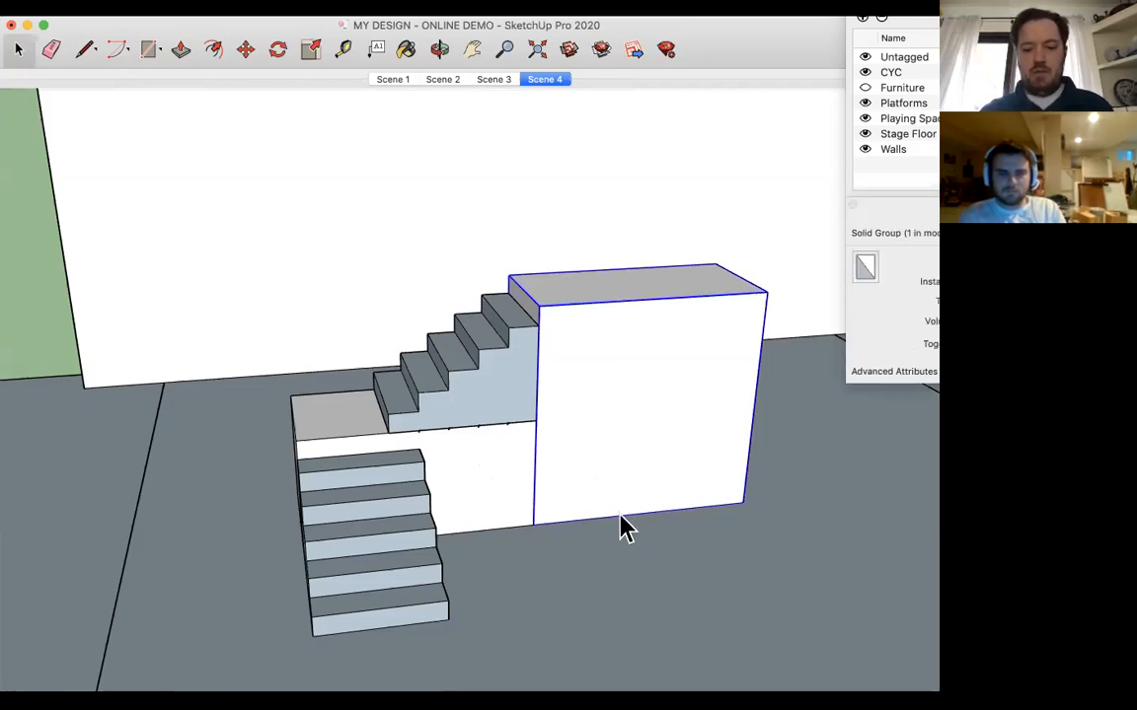
{"action": "key", "text": "m"}
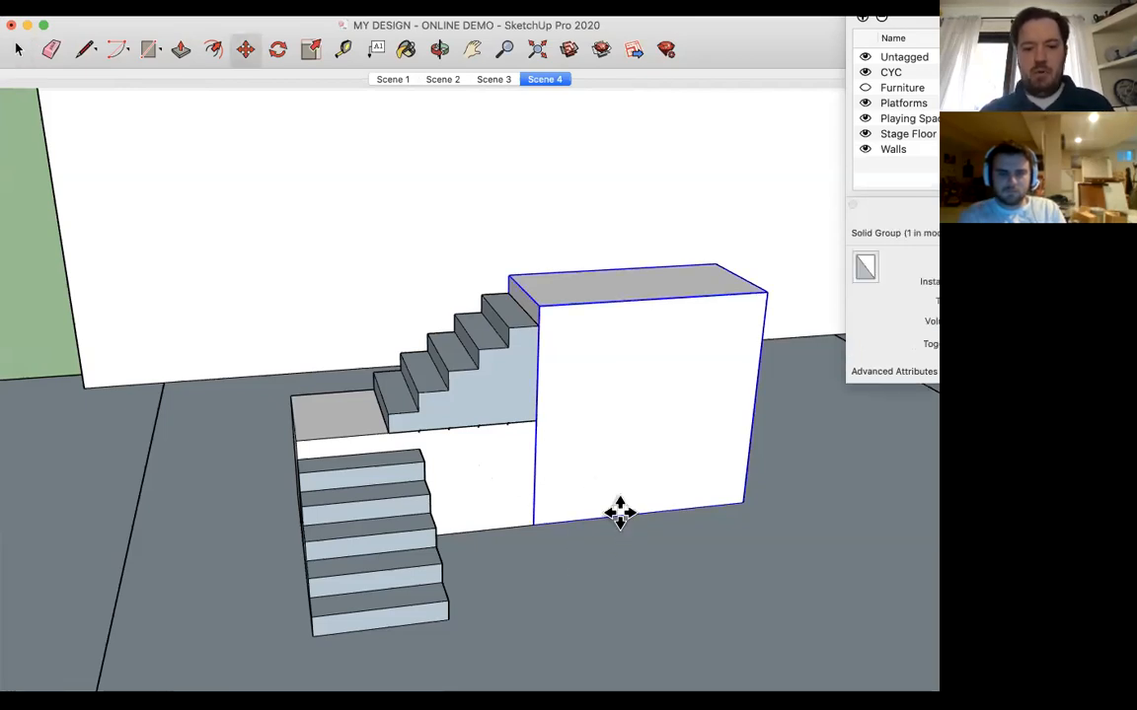
{"action": "left_click", "coordinate": [764, 501]}
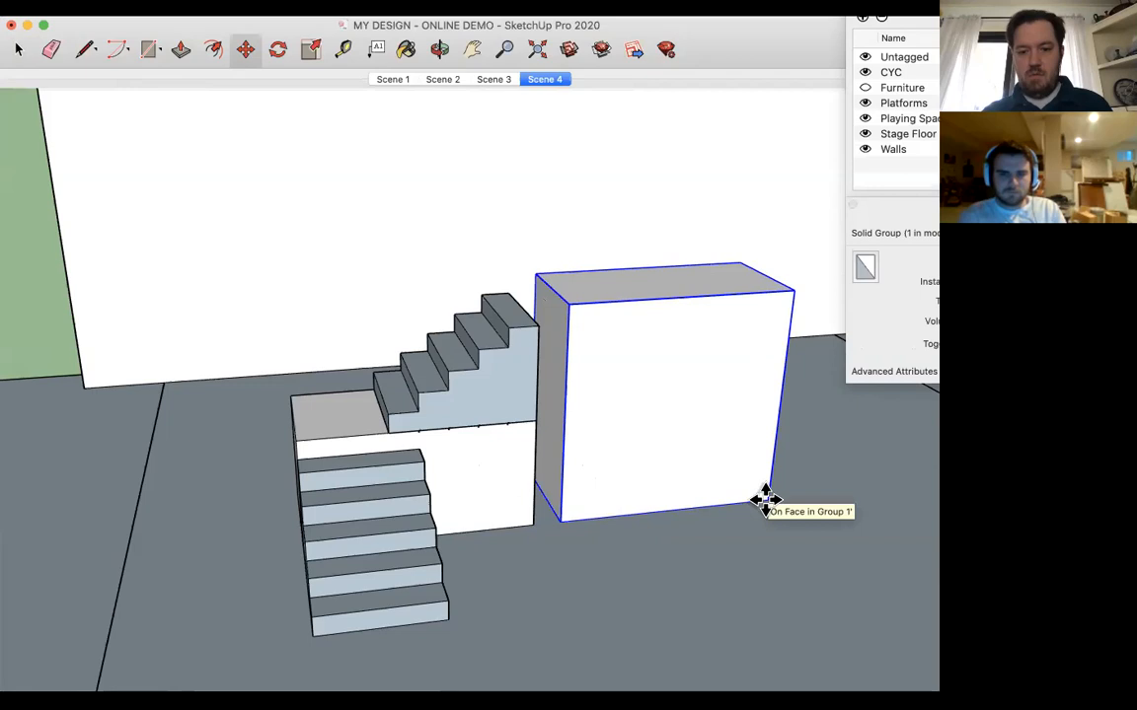
{"action": "left_click", "coordinate": [766, 500]}
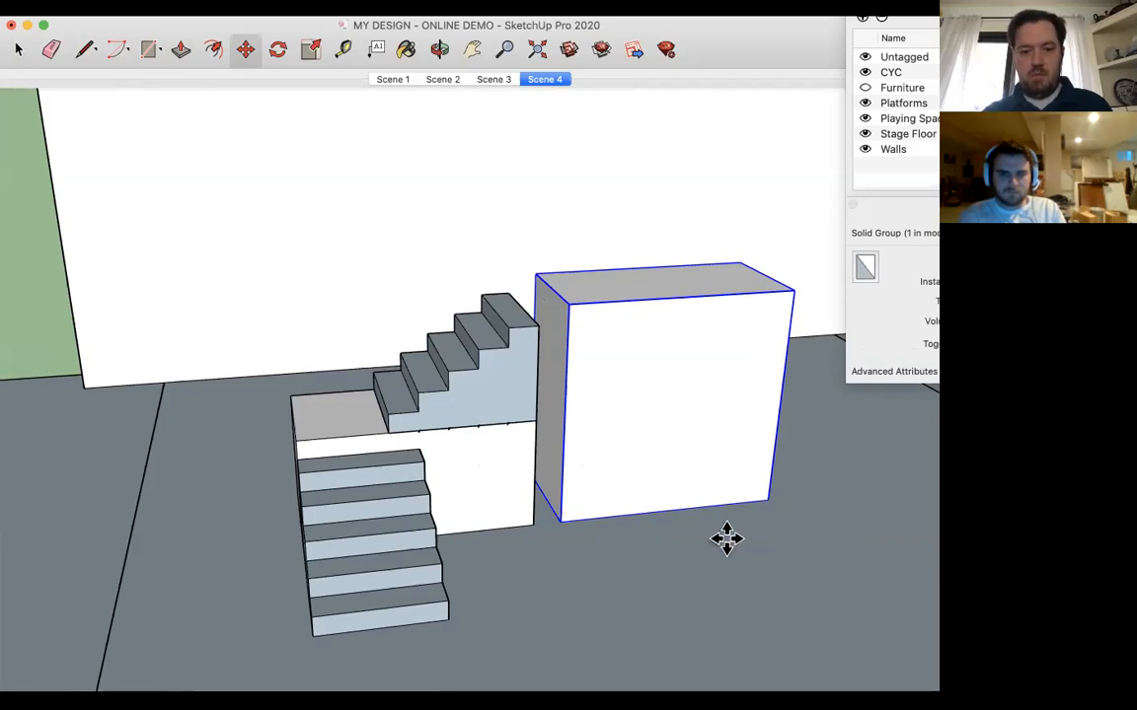
{"action": "left_click", "coordinate": [765, 535]}
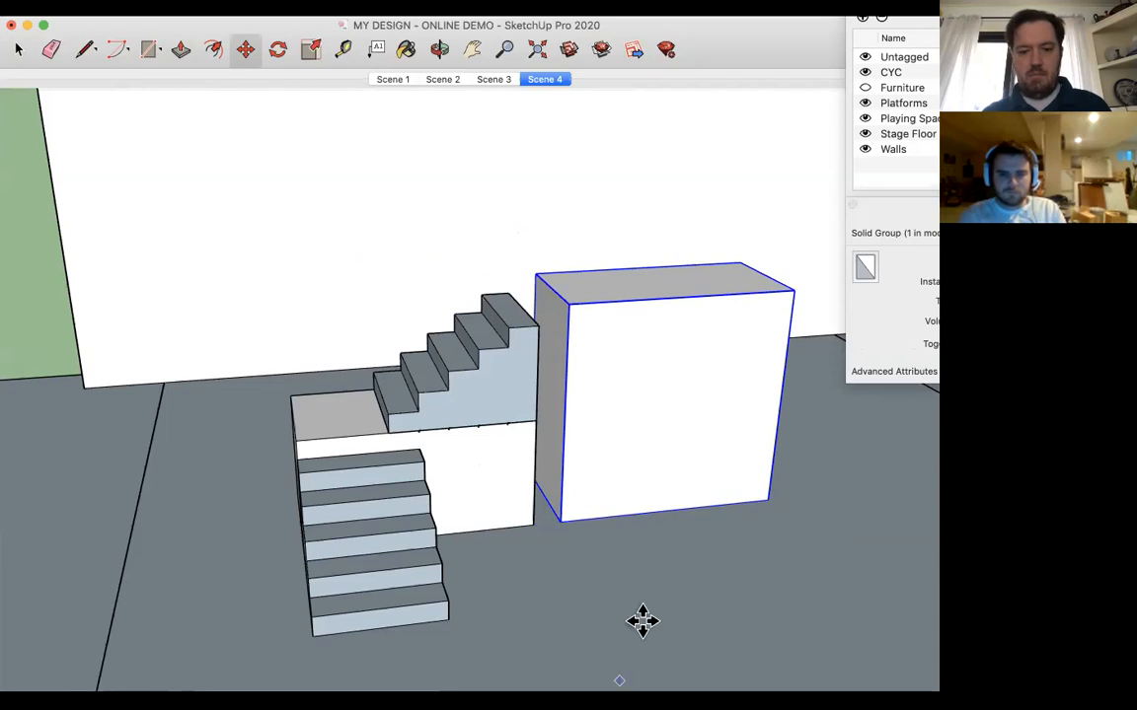
Use the Tape Measure from the lower platform's bottom front corner beside the gap, back along its front face
{"action": "key", "text": "space"}
{"action": "key", "text": "t"}
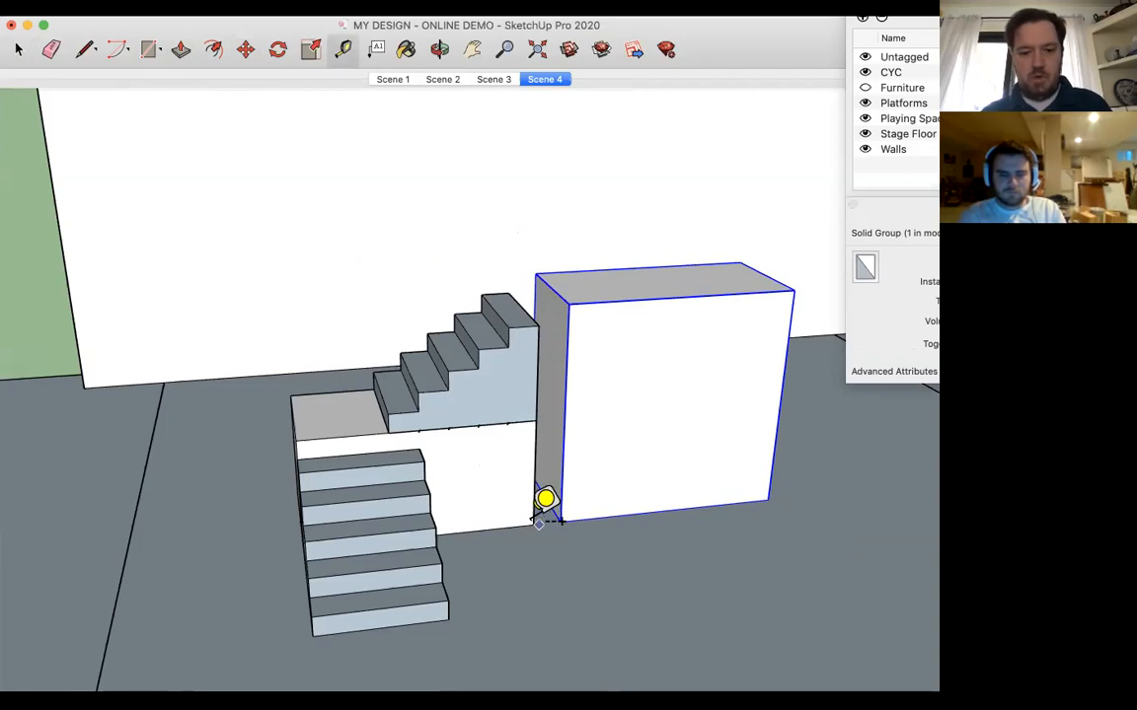
{"action": "left_click", "coordinate": [533, 524]}
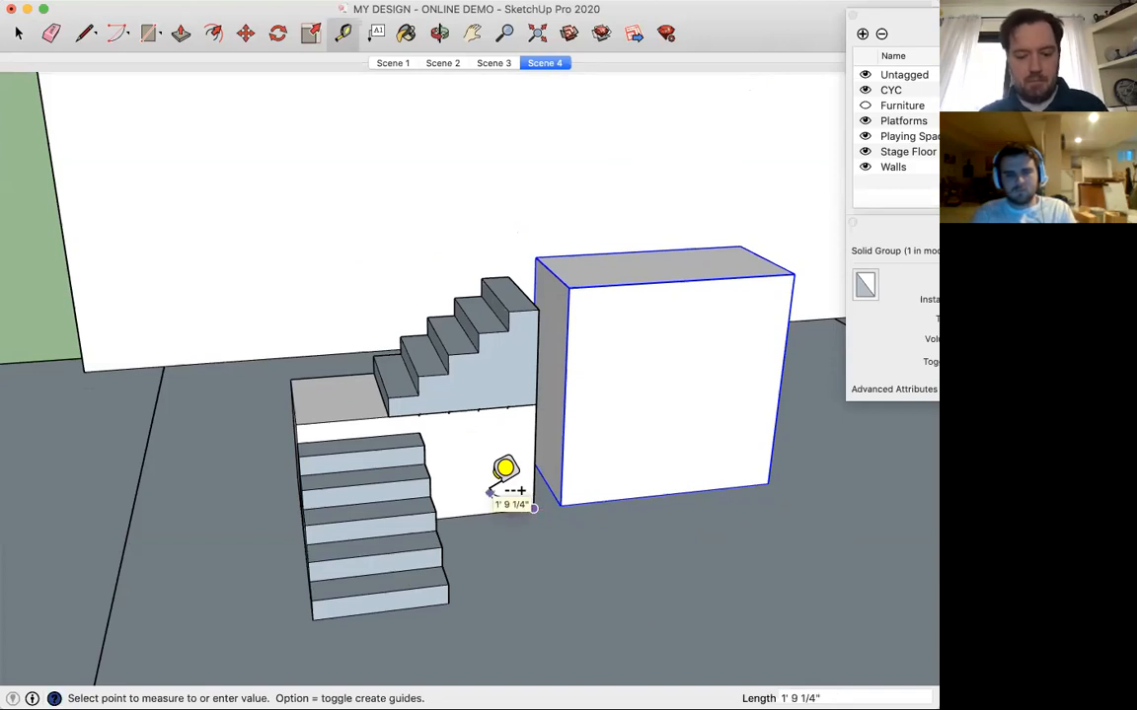
{"action": "key", "text": "space"}
{"action": "left_click", "coordinate": [558, 579]}
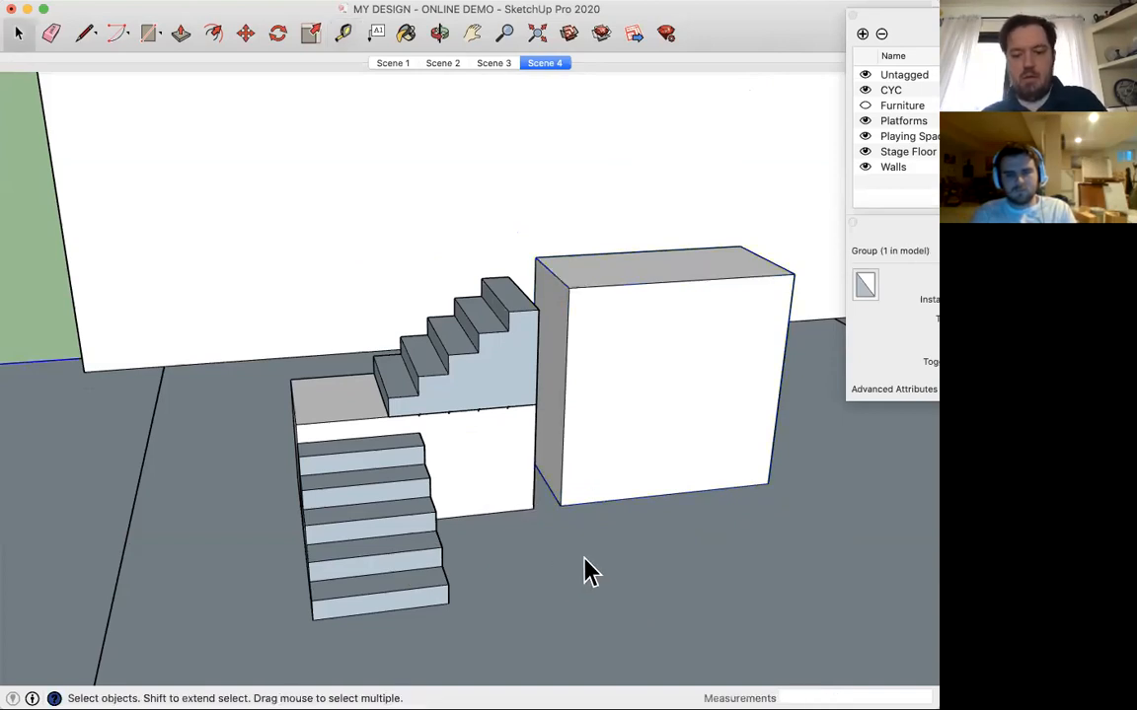
Open the lower platform group, Push/Pull its end face 1' outward to meet the tall platform, and close the group
{"action": "middle_click_drag", "start_coordinate": [601, 556], "coordinate": [476, 479]}
{"action": "right_click", "coordinate": [476, 461]}
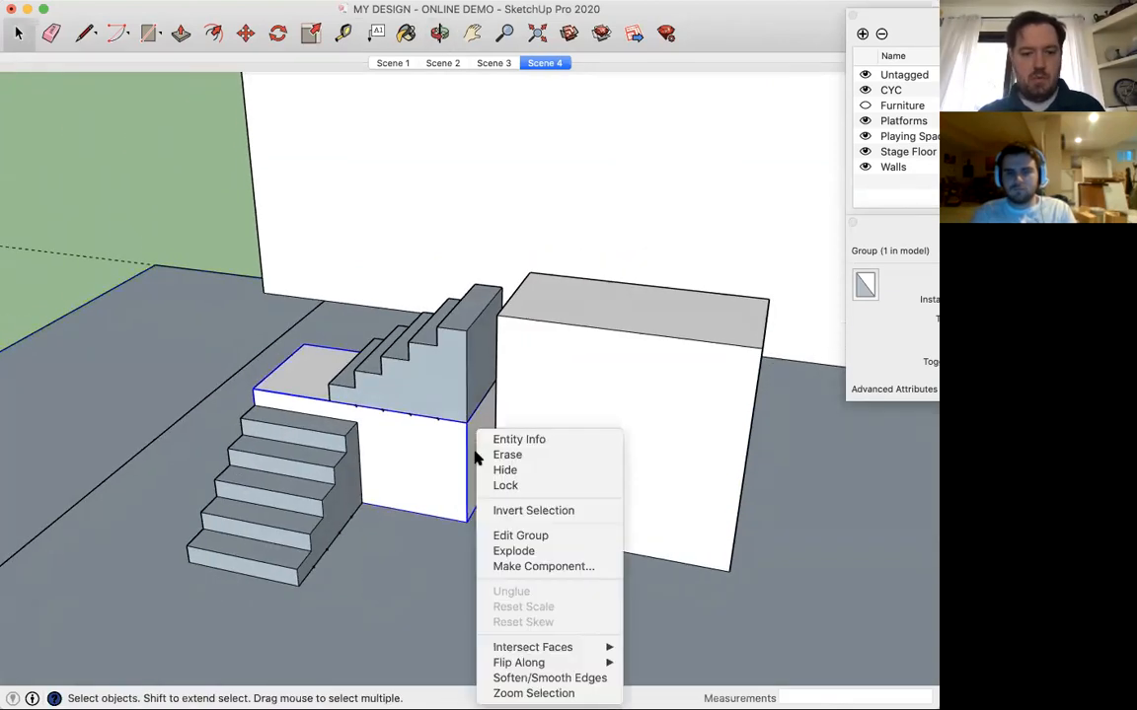
{"action": "left_click", "coordinate": [520, 534]}
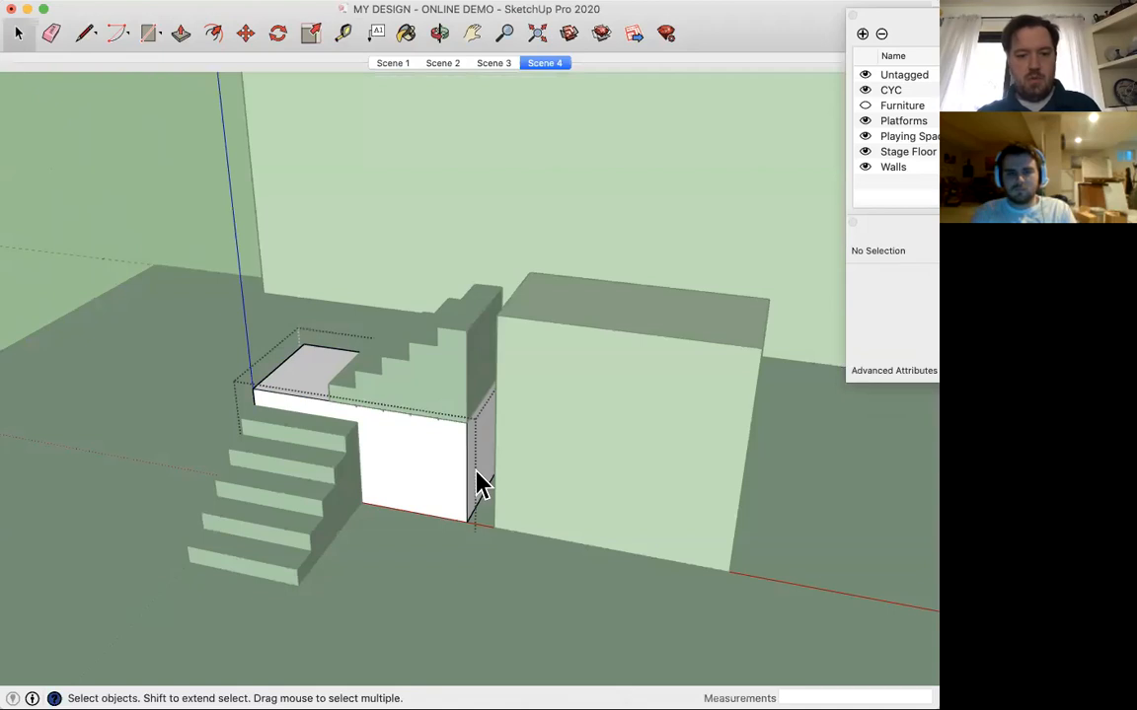
{"action": "left_click", "coordinate": [482, 472]}
{"action": "left_click", "coordinate": [497, 472]}
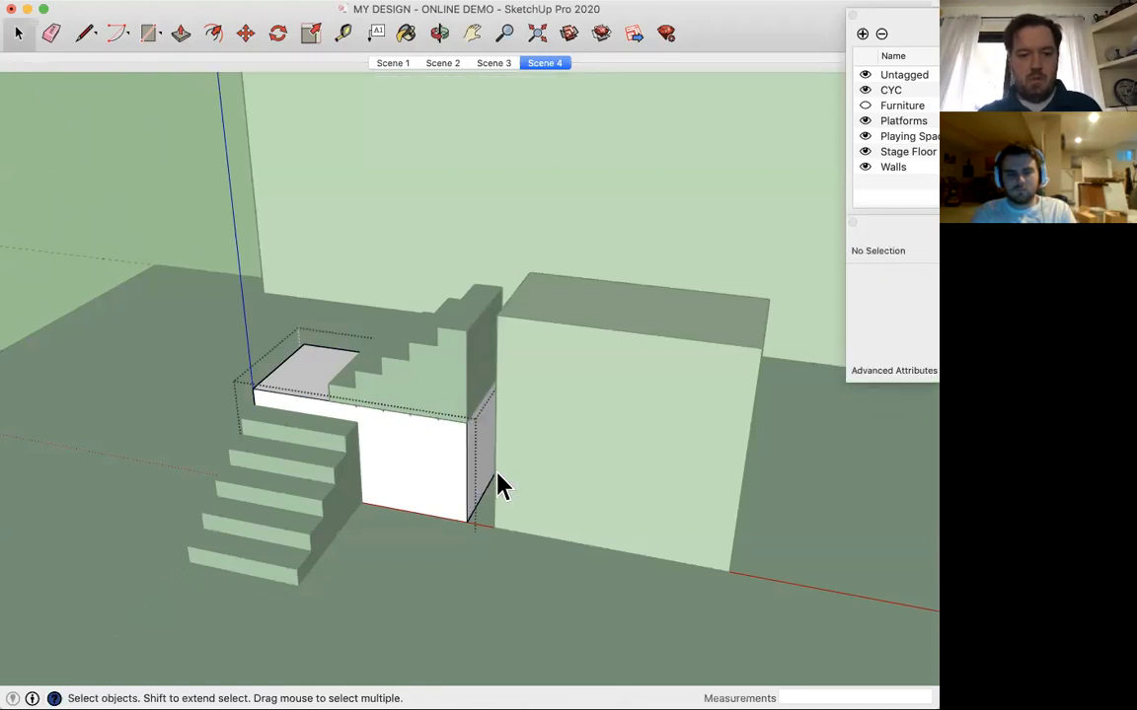
{"action": "left_click", "coordinate": [487, 479]}
{"action": "key", "text": "p"}
{"action": "left_click", "coordinate": [480, 468]}
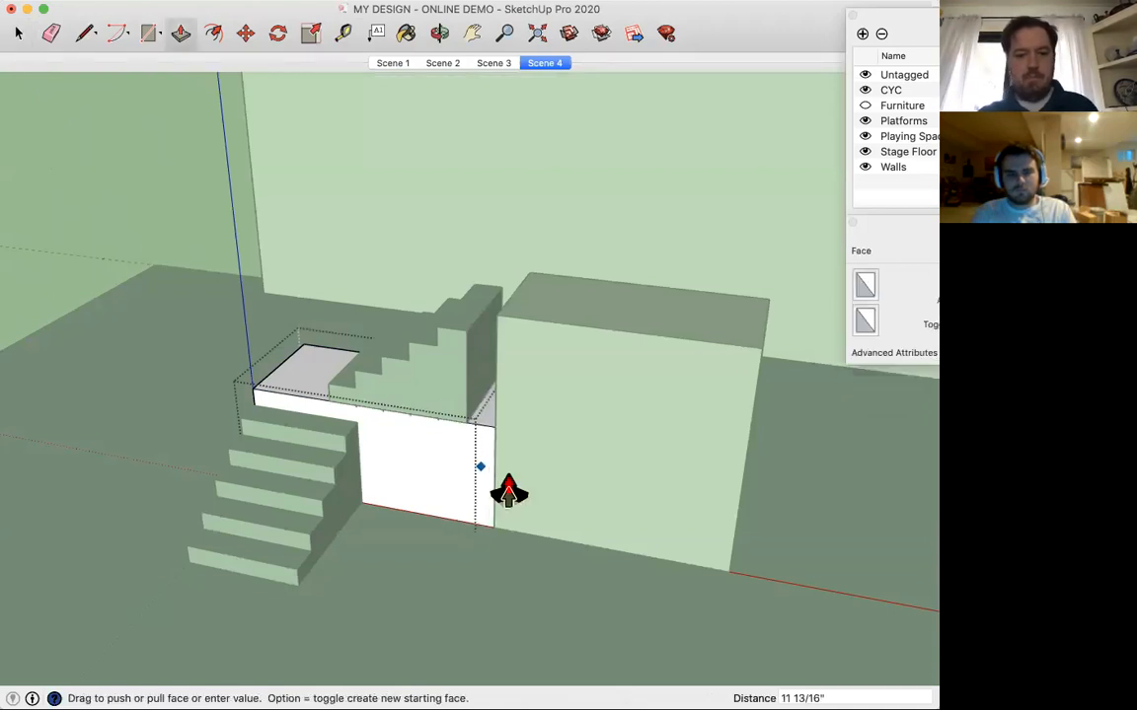
{"action": "left_click", "coordinate": [497, 487]}
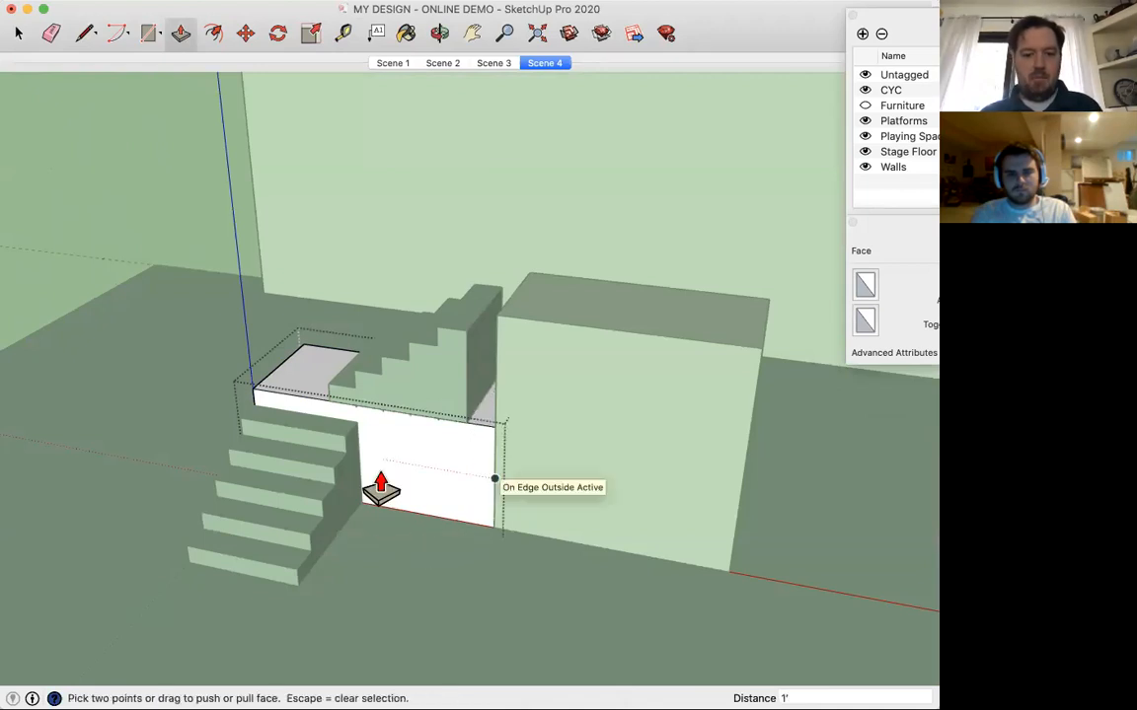
{"action": "key", "text": "space"}
{"action": "left_click", "coordinate": [391, 541]}
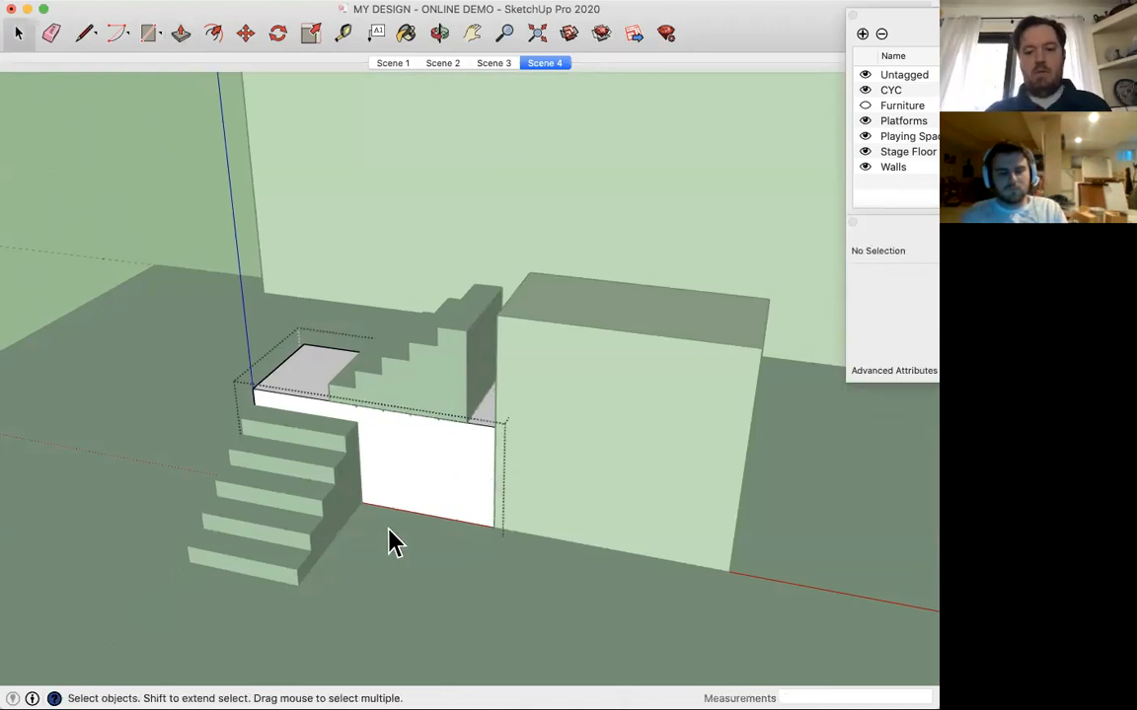
{"action": "right_click", "coordinate": [436, 497]}
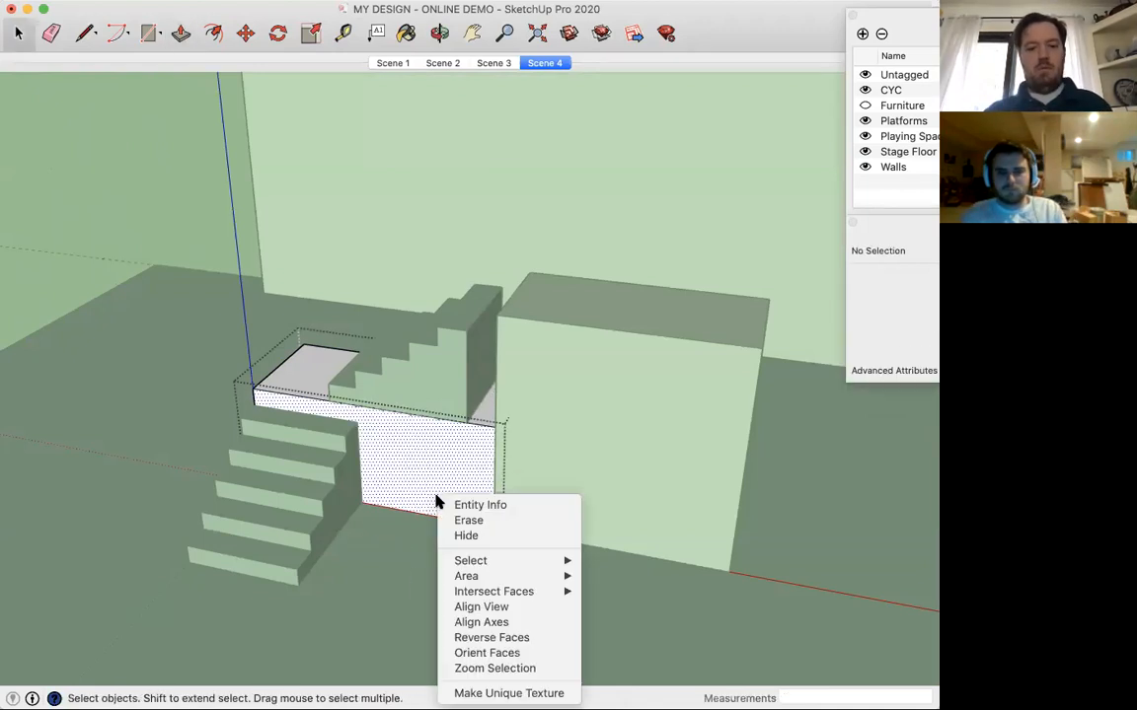
{"action": "left_click", "coordinate": [390, 574]}
{"action": "left_click", "coordinate": [392, 572]}
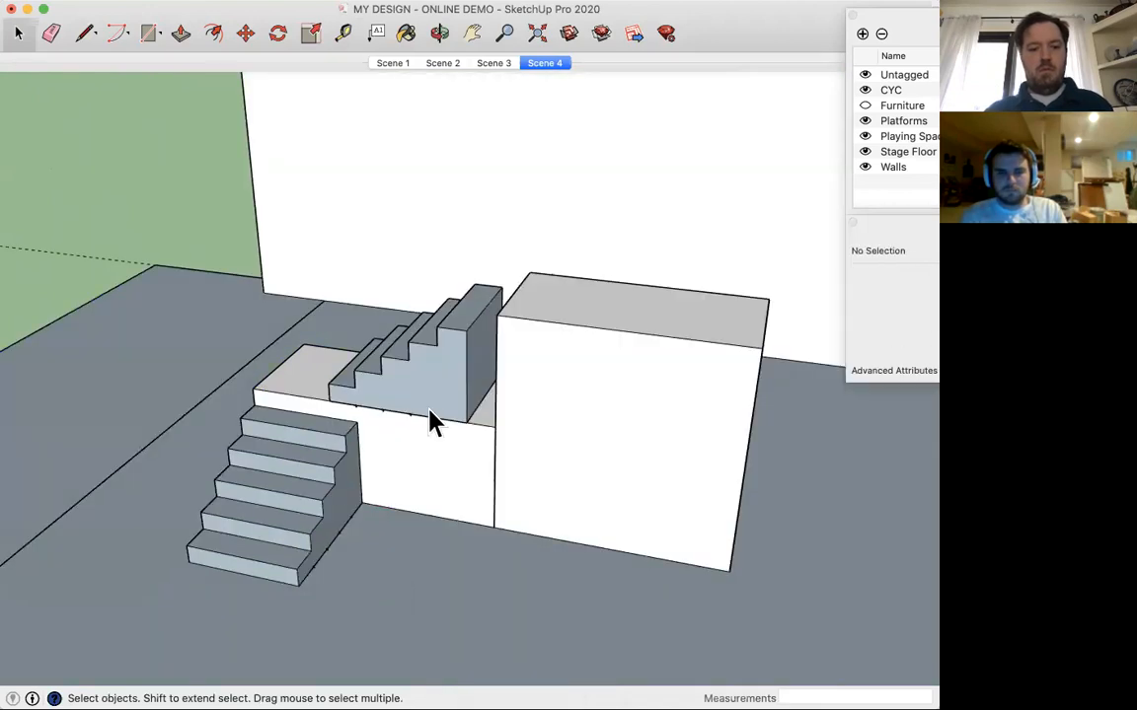
Move the upper staircase 1' along the lower platform's front edge until it butts against the tall platform
{"action": "key", "text": "m"}
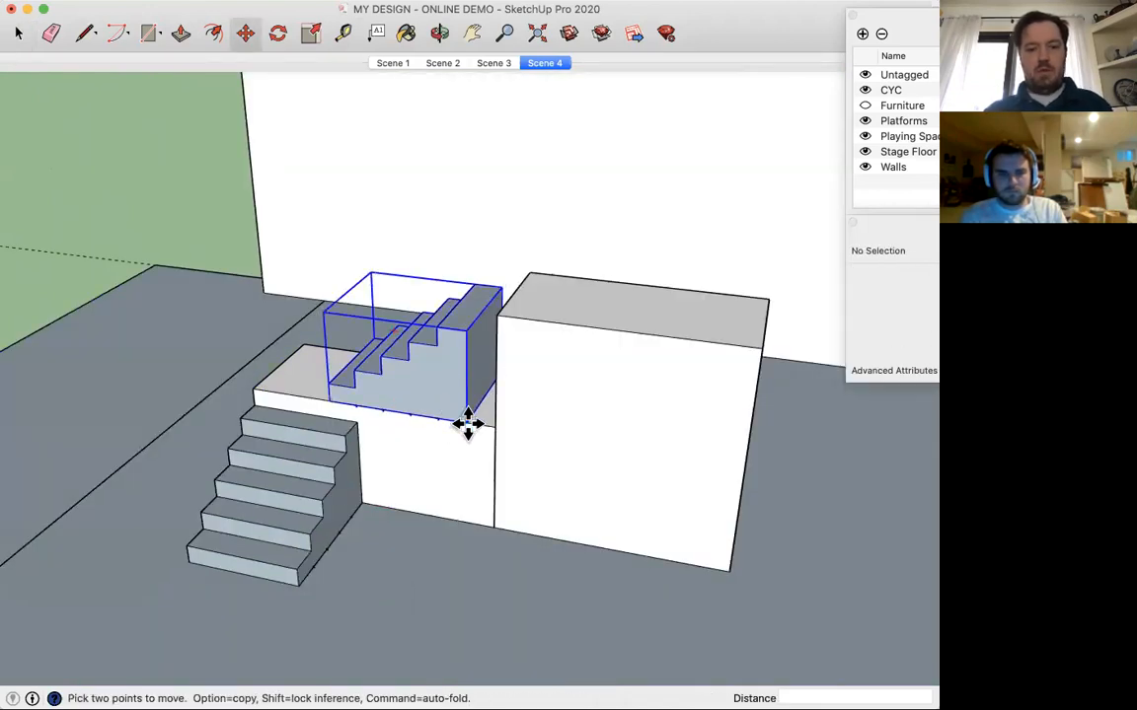
{"action": "left_click", "coordinate": [468, 422]}
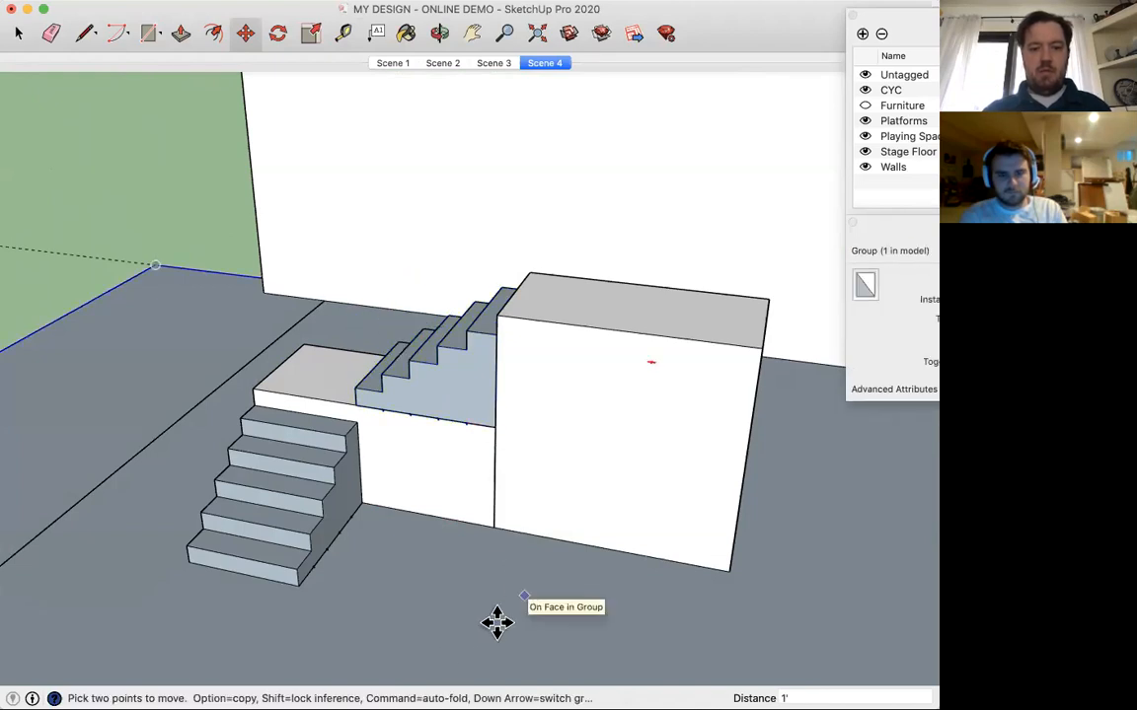
{"action": "middle_click_drag", "start_coordinate": [457, 643], "coordinate": [568, 503]}
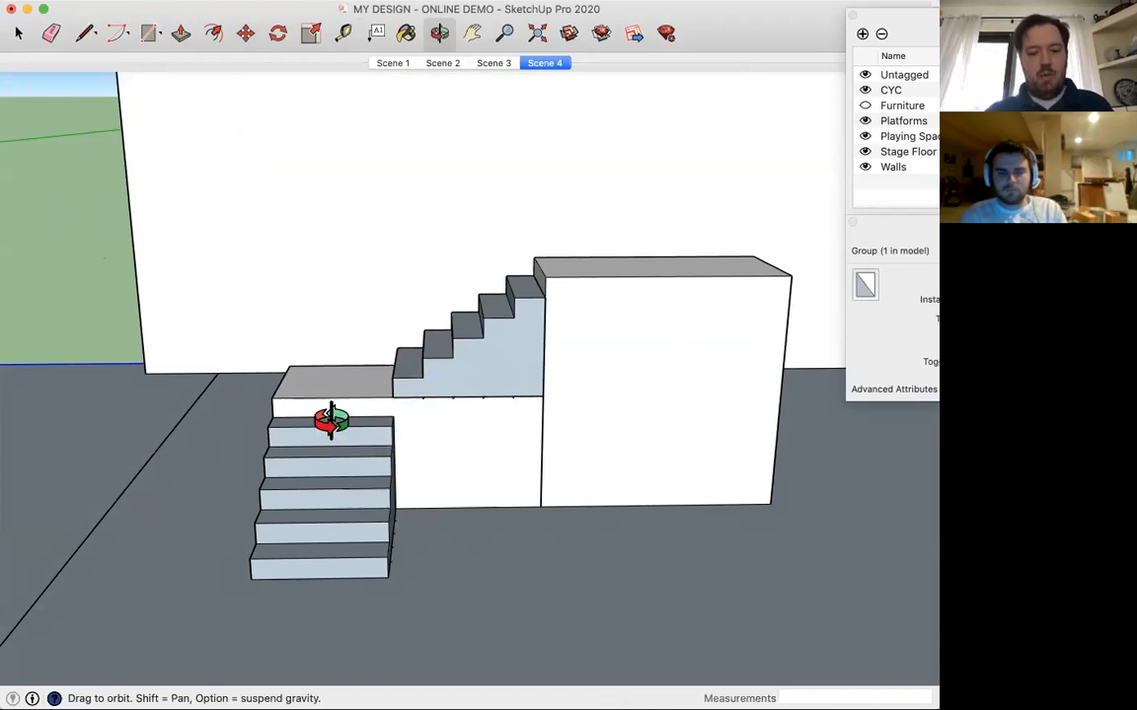
Use the Tape Measure from the lower platform's top front corner above the front stairs, then inspect the set from above
{"action": "key", "text": "t"}
{"action": "left_click", "coordinate": [271, 398]}
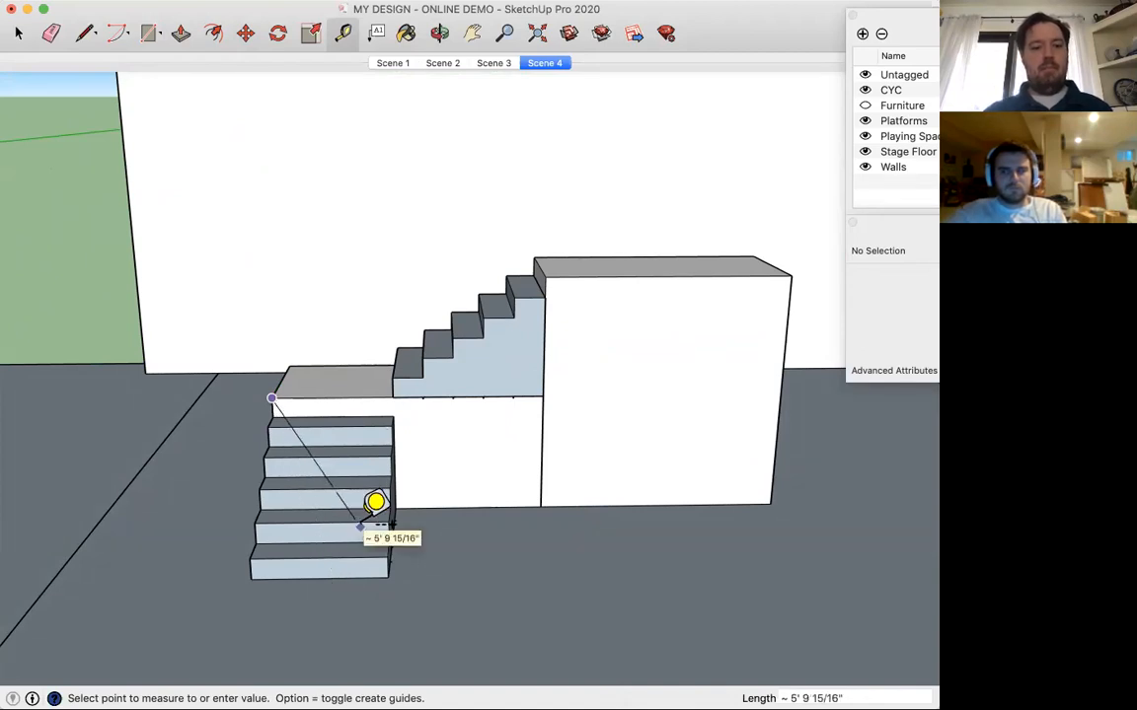
{"action": "key", "text": "Escape"}
{"action": "key", "text": "o"}
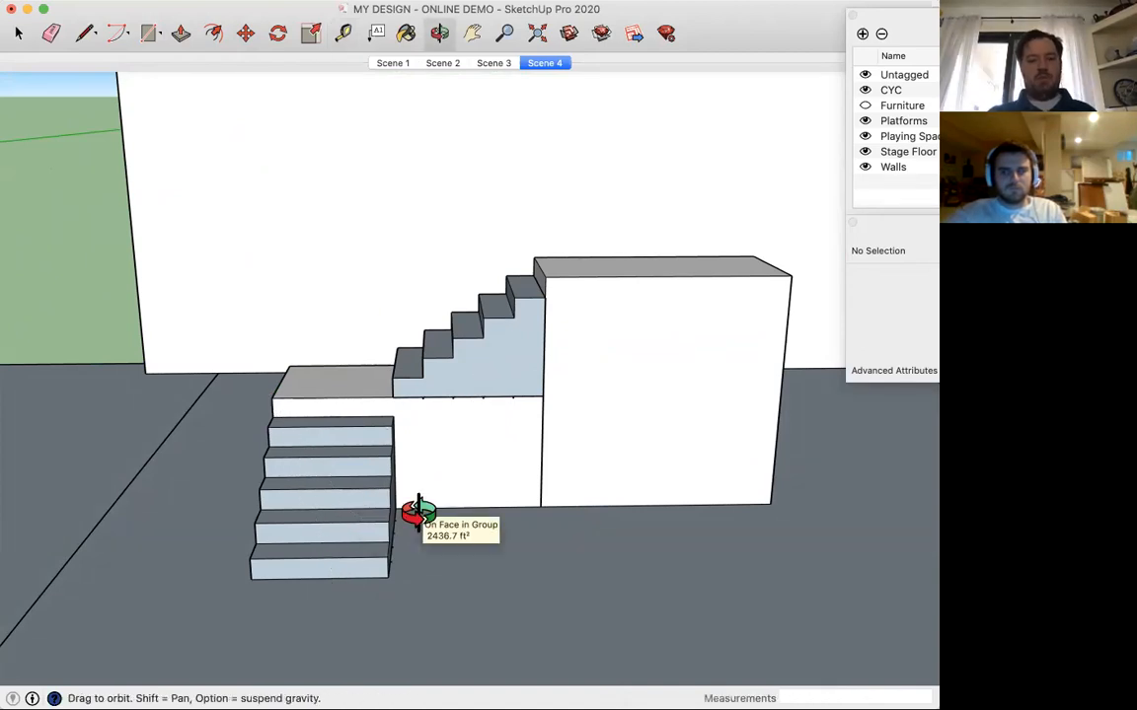
{"action": "left_click_drag", "start_coordinate": [444, 481], "coordinate": [470, 552]}
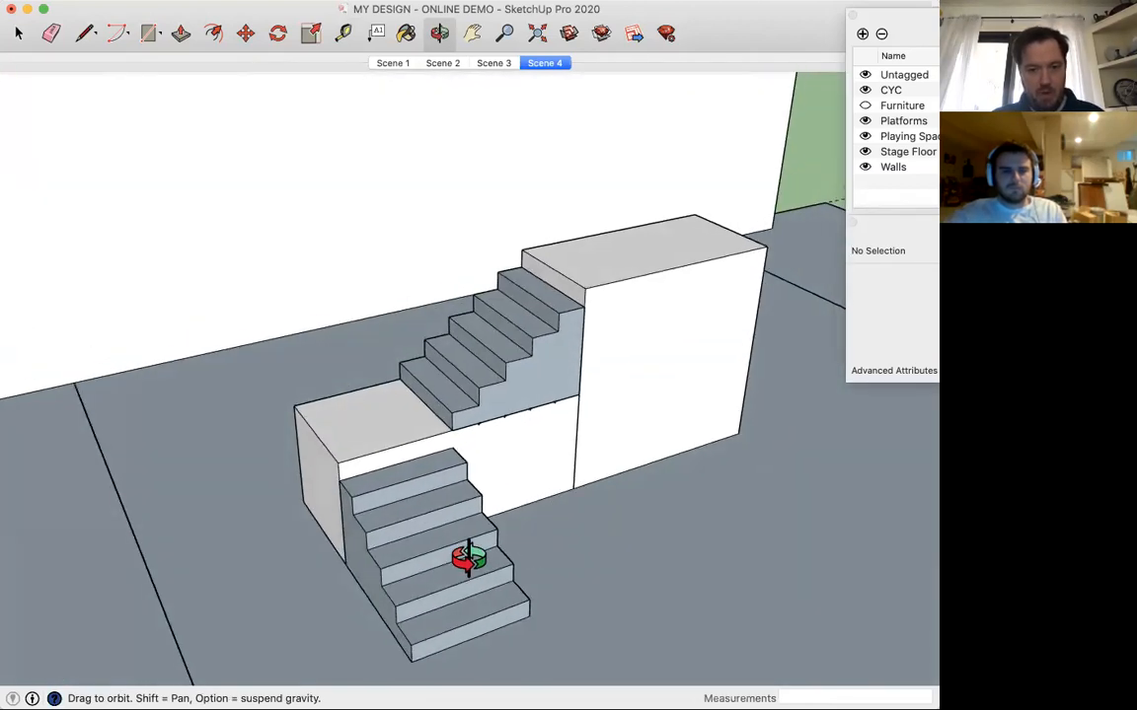